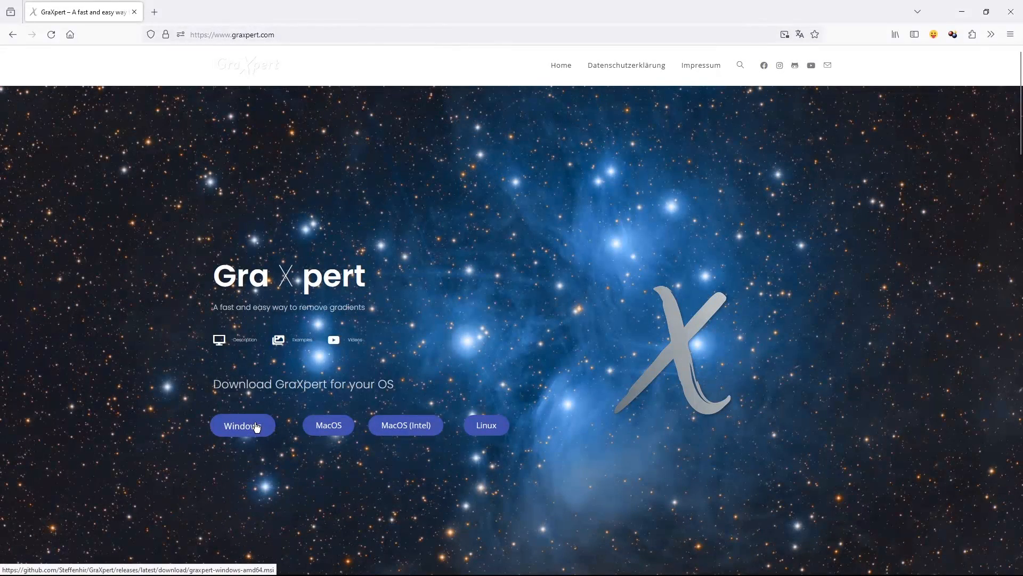
Download the Windows installer GraXpert-2.2.1-win64.msi from graxpert.com to the Desktop
right_click(254, 428)
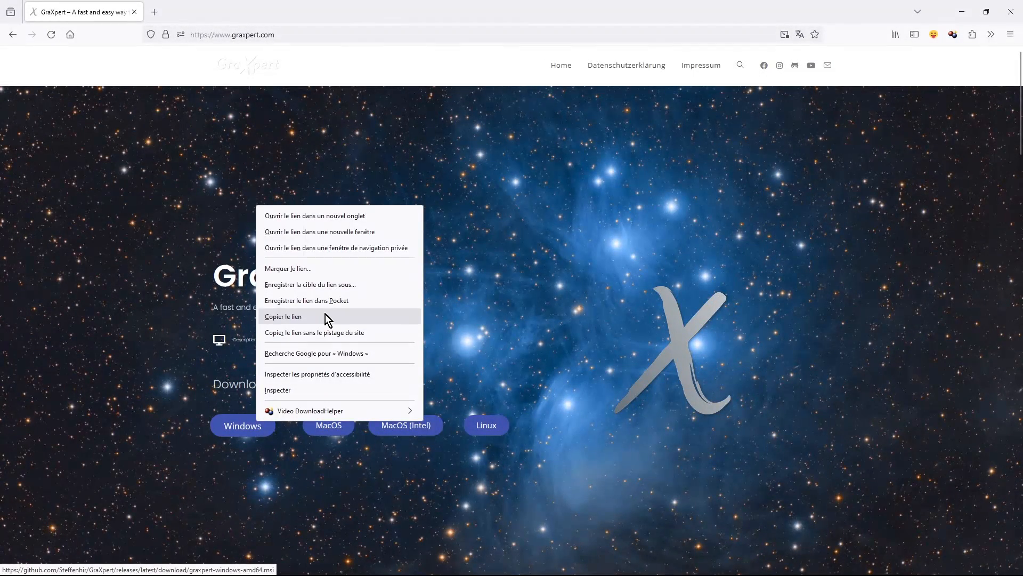
left_click(347, 284)
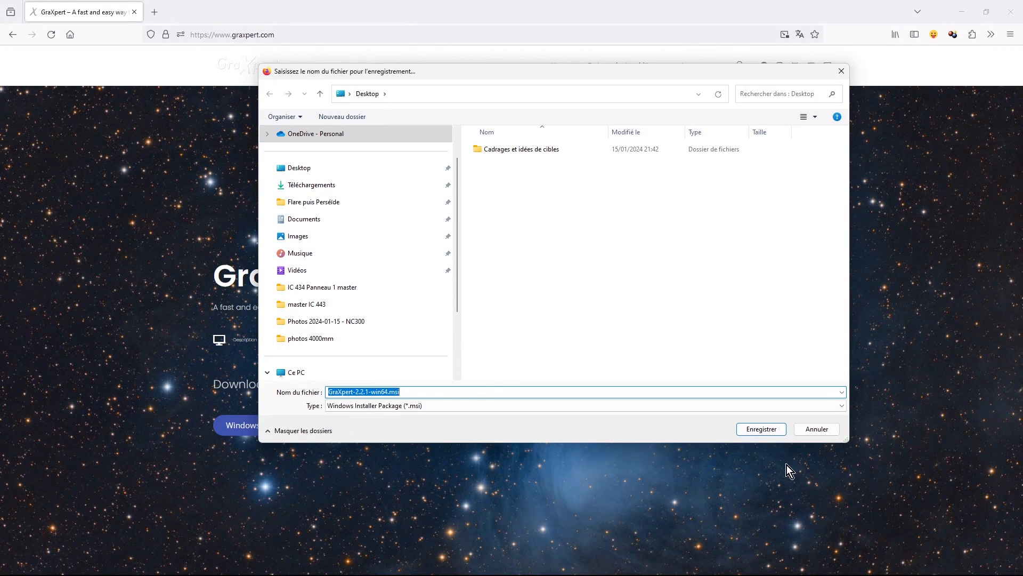
left_click(761, 429)
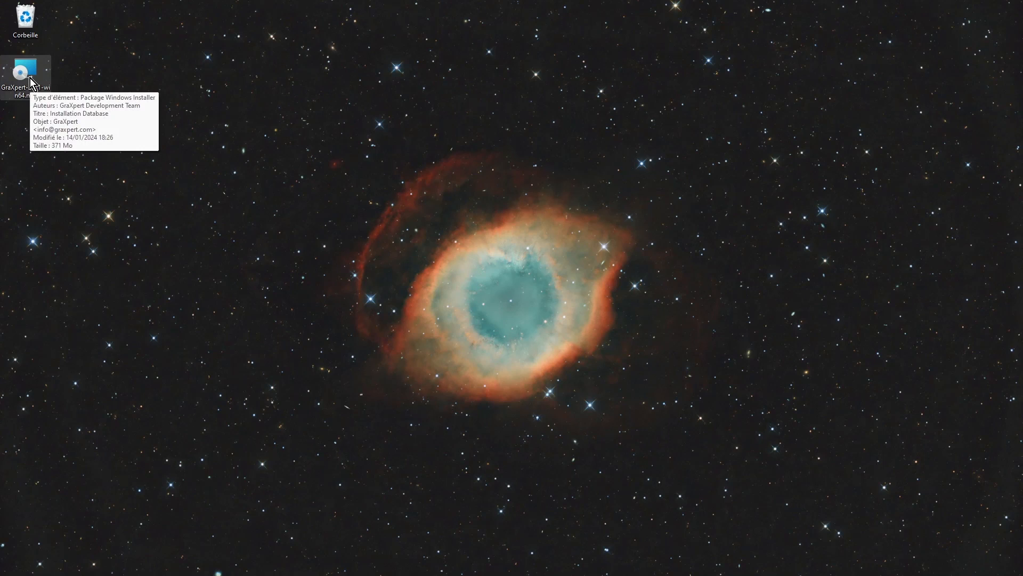
Run the downloaded GraXpert installer from the desktop and complete the setup with the default destination directory
double_click(30, 78)
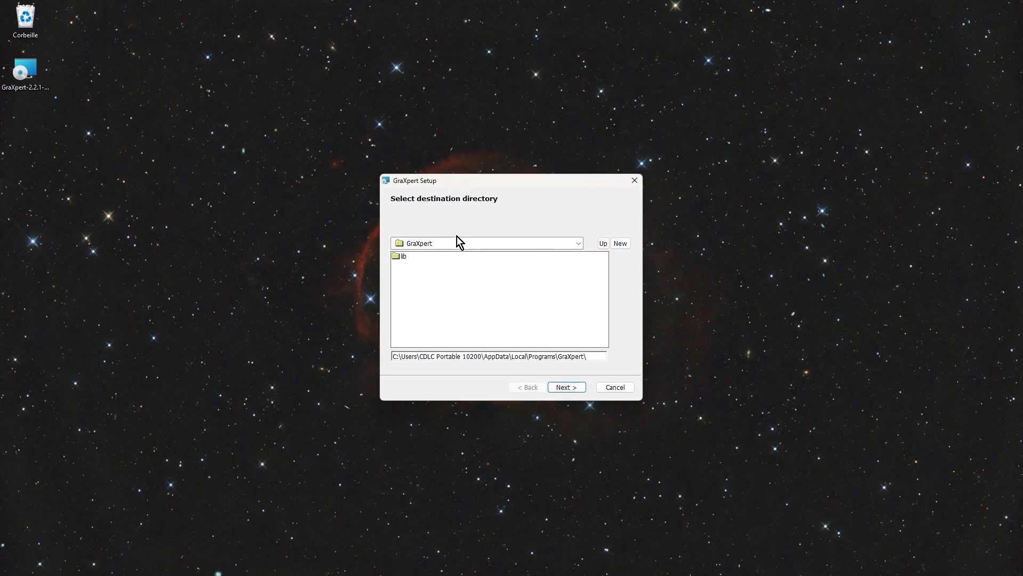
left_click(487, 243)
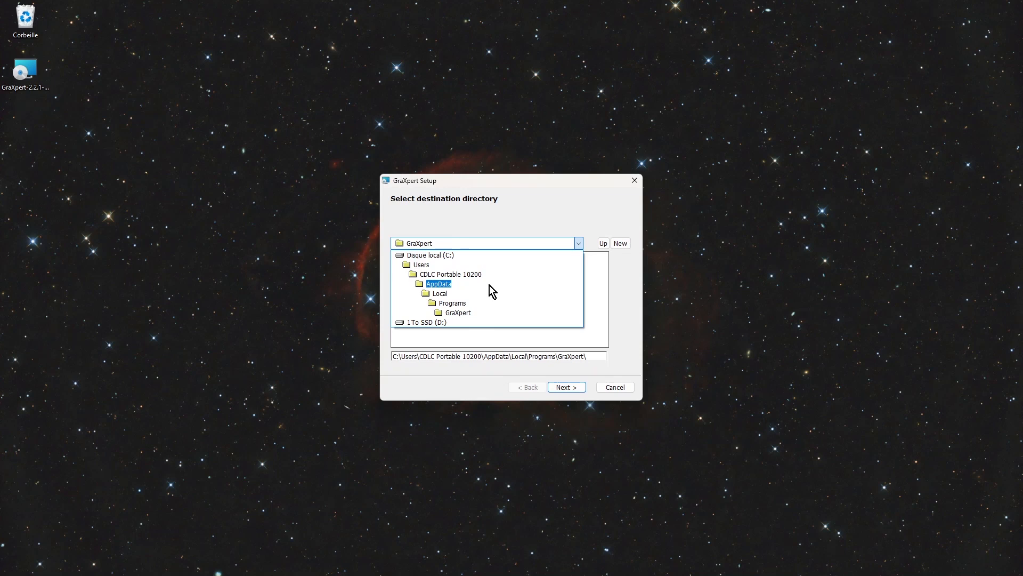
left_click(508, 212)
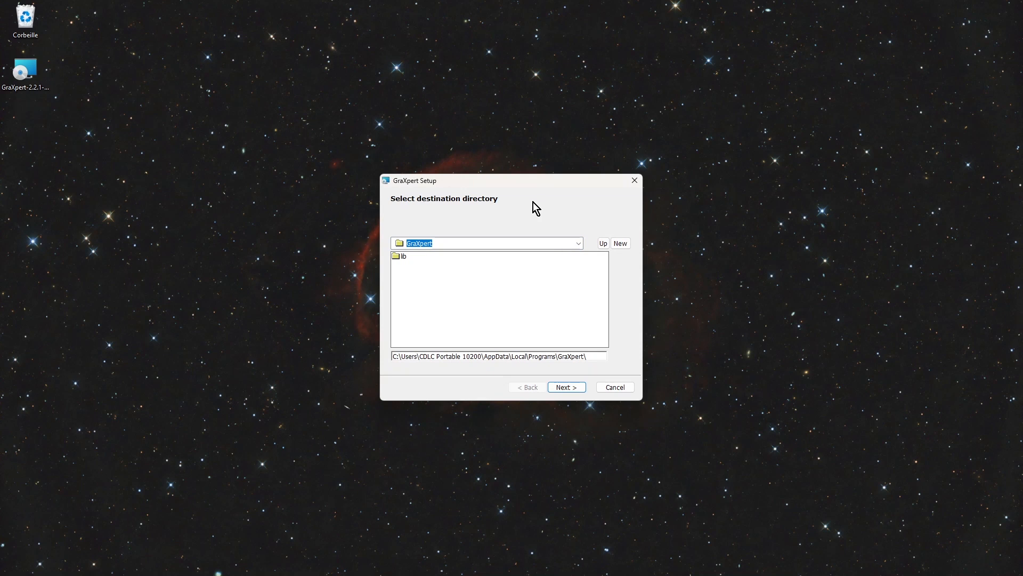
left_click(582, 392)
left_click(568, 388)
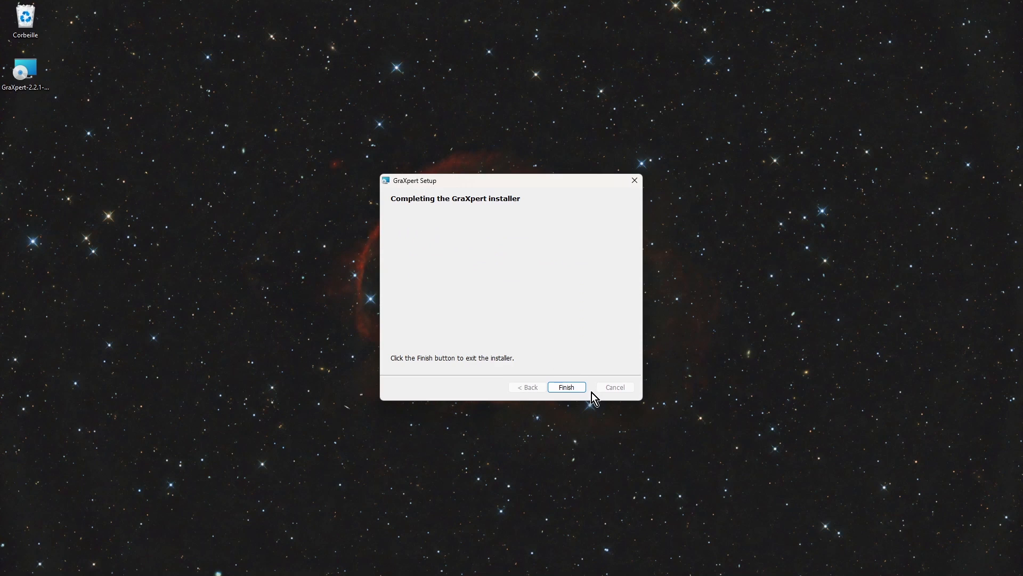
left_click(574, 388)
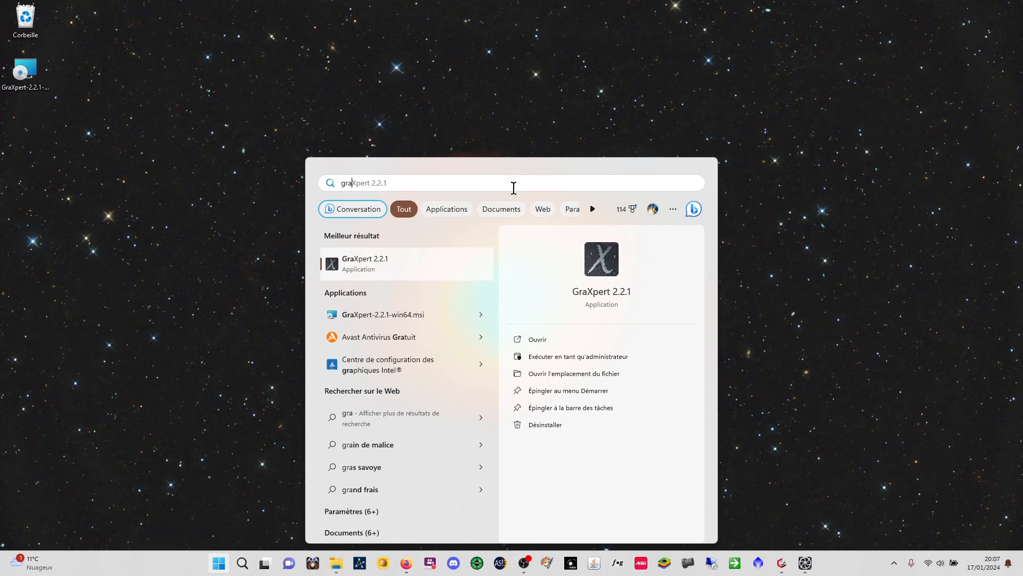
Launch GraXpert 2.2.1 and copy the path of the master IC 443 folder from File Explorer
left_click(617, 259)
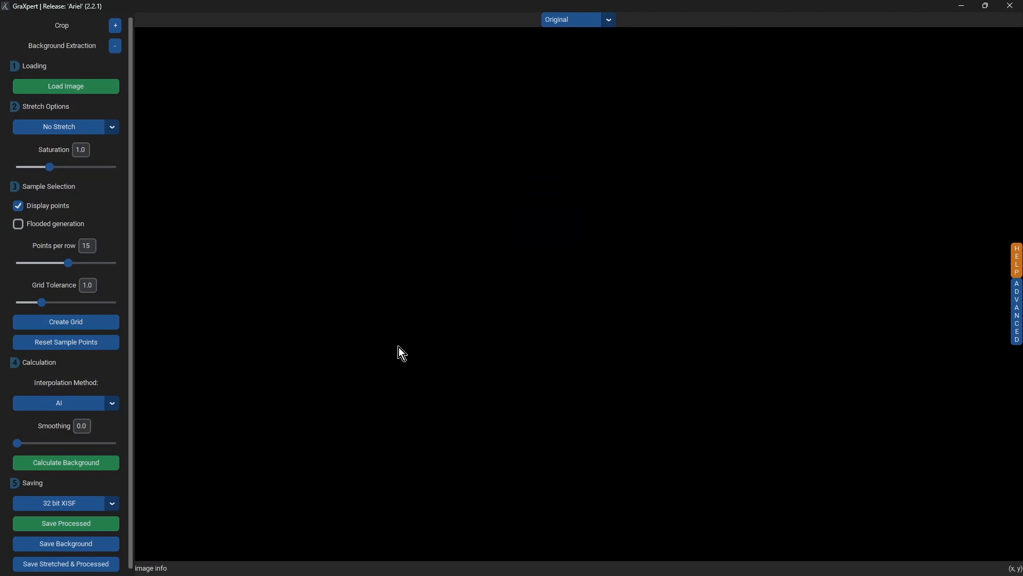
left_click(690, 93)
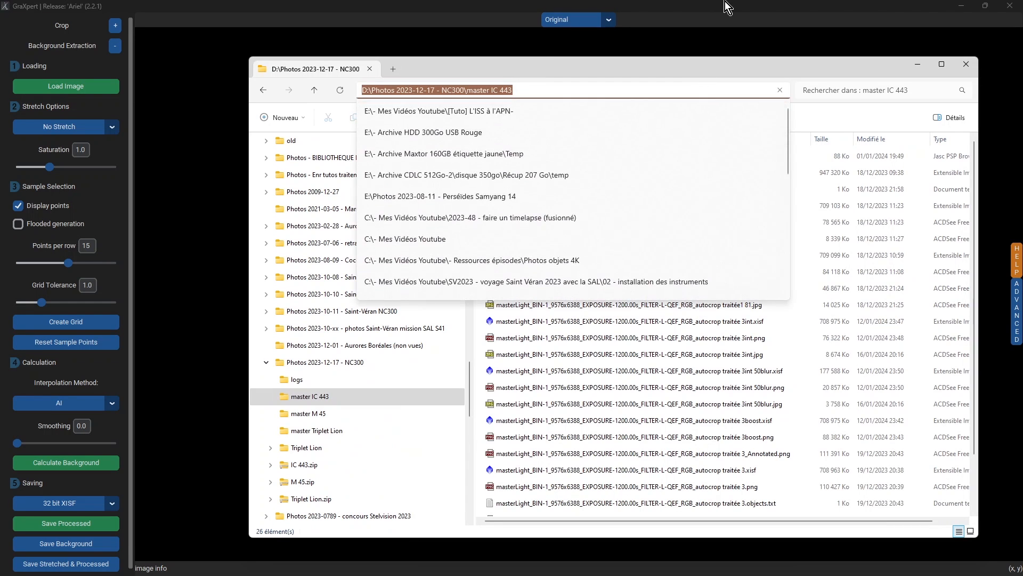
left_click(725, 2)
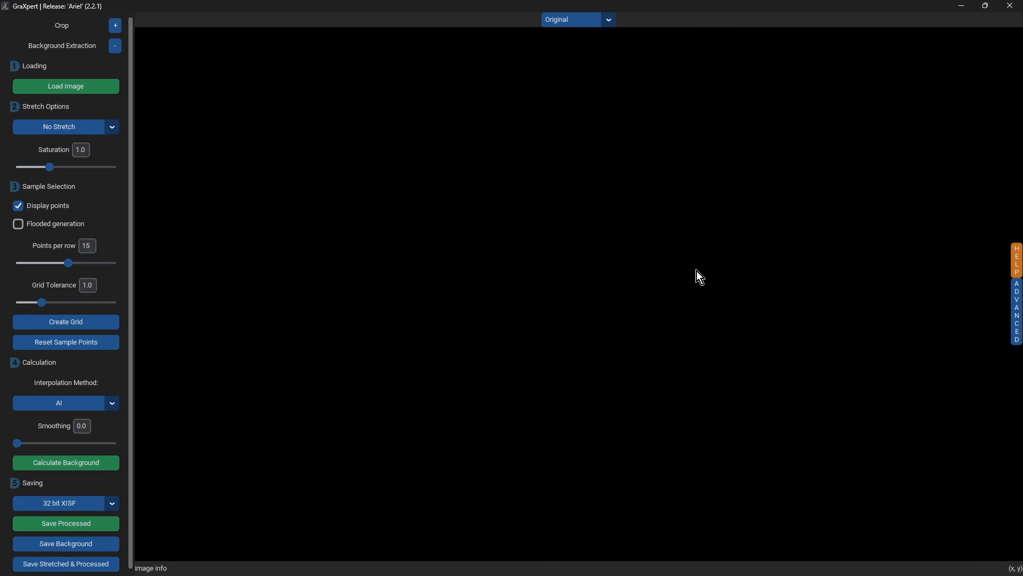
Browse to the master IC 443 folder for image loading and list its files in detail with full names, sorted by date
left_click(63, 83)
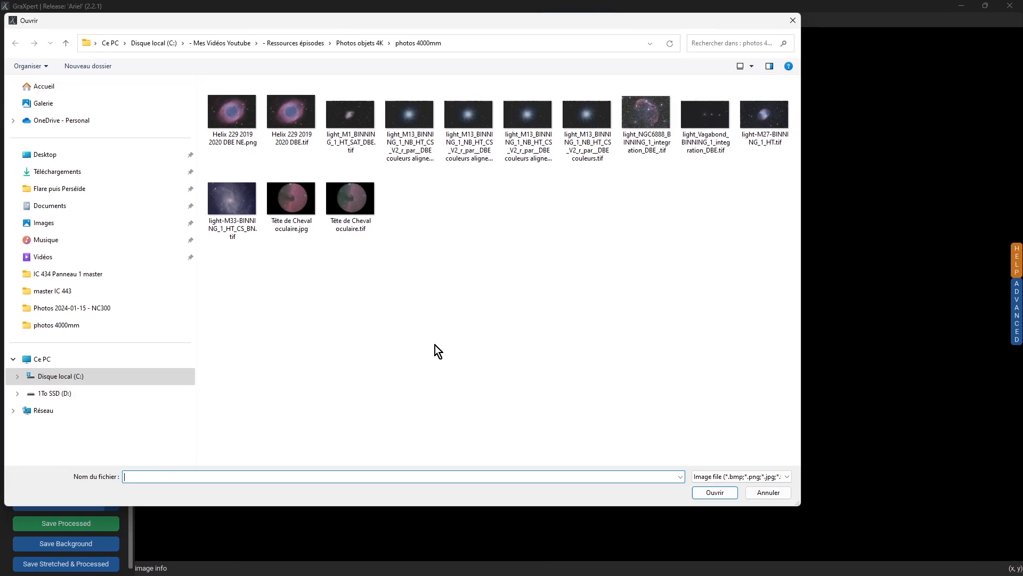
key("Return")
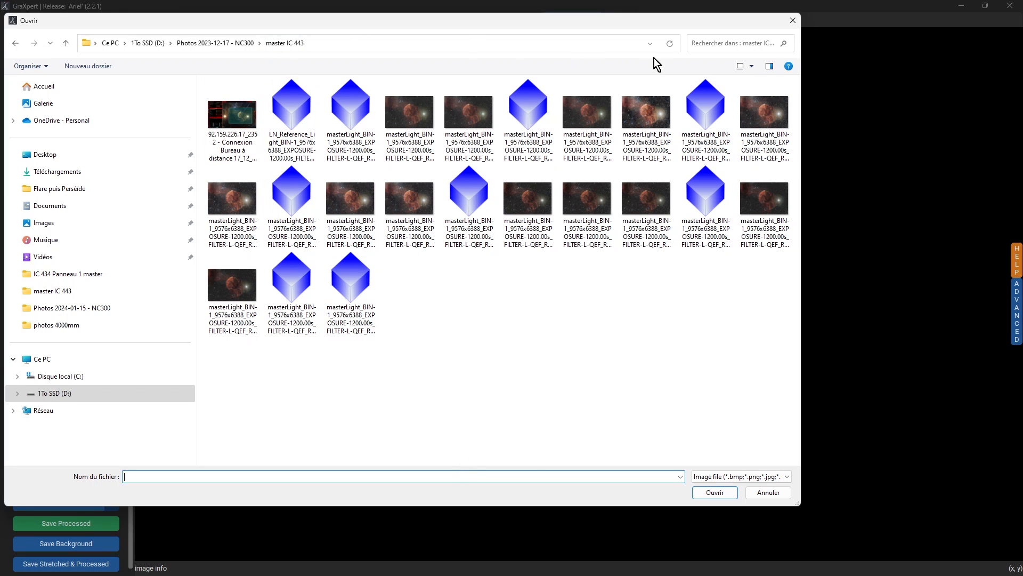
left_click(755, 65)
left_click(809, 140)
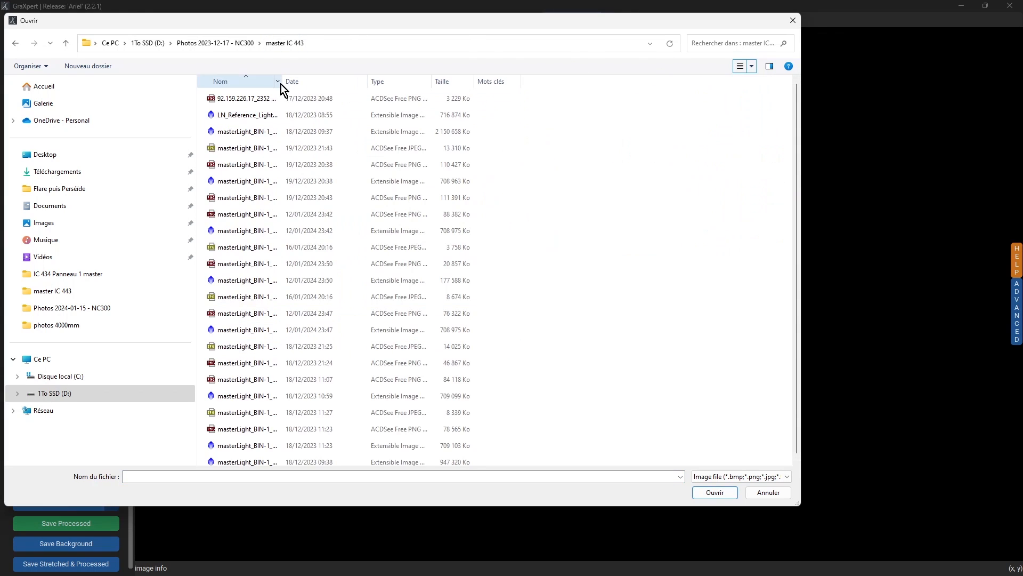
left_click_drag(281, 81, 529, 81)
left_click(551, 78)
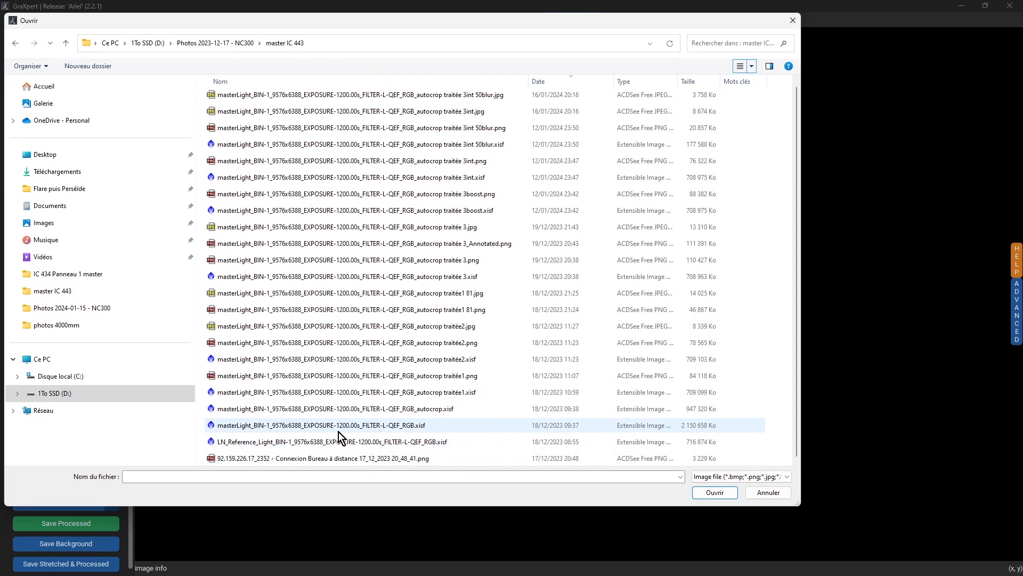
Load masterLight_BIN-1_9576x6388_EXPOSURE-1200.00s_FILTER-L-QEF_RGB.xisf and set its display stretch to 30% Bg, 2 sigma
double_click(405, 426)
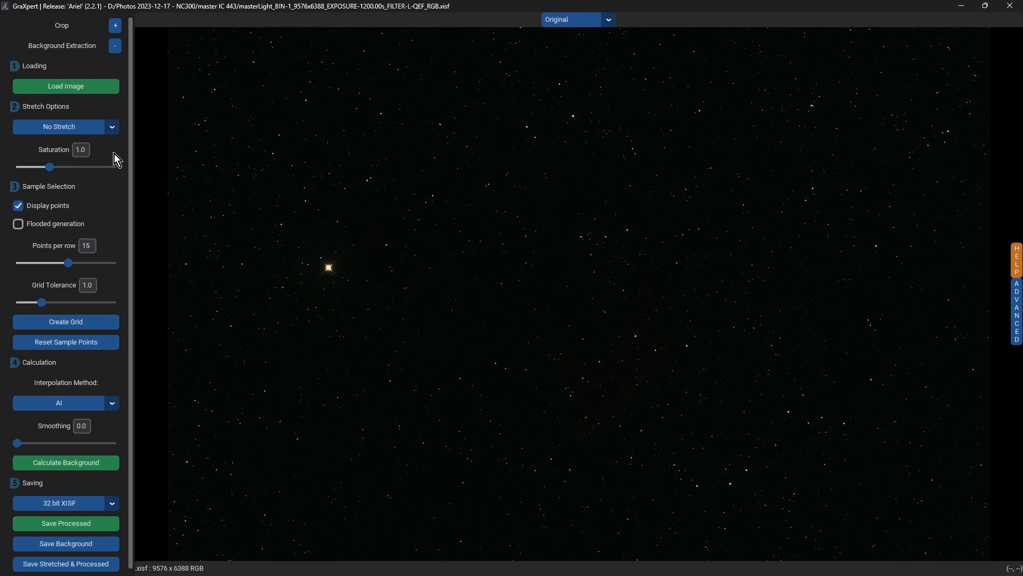
left_click(112, 127)
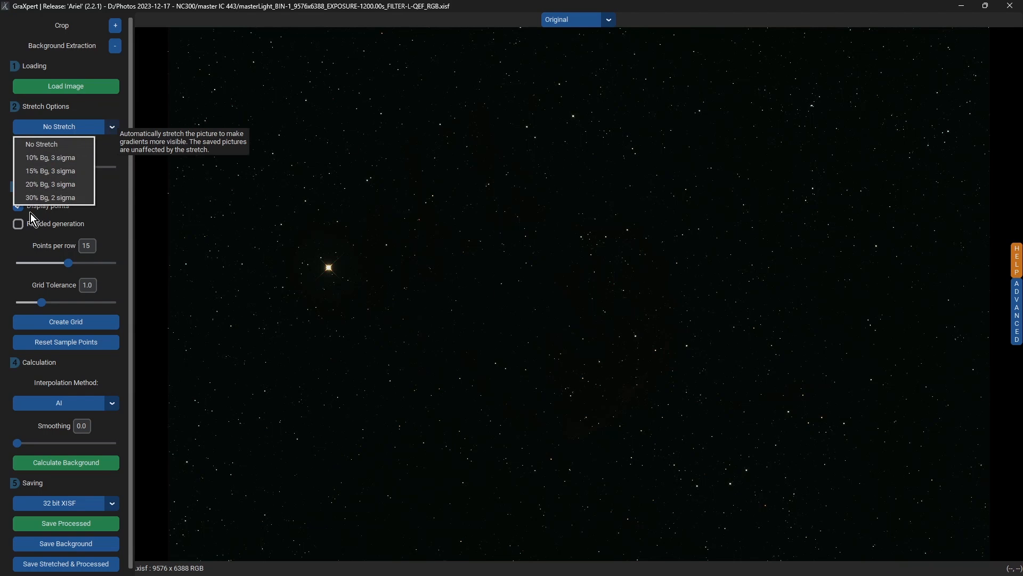
left_click(54, 196)
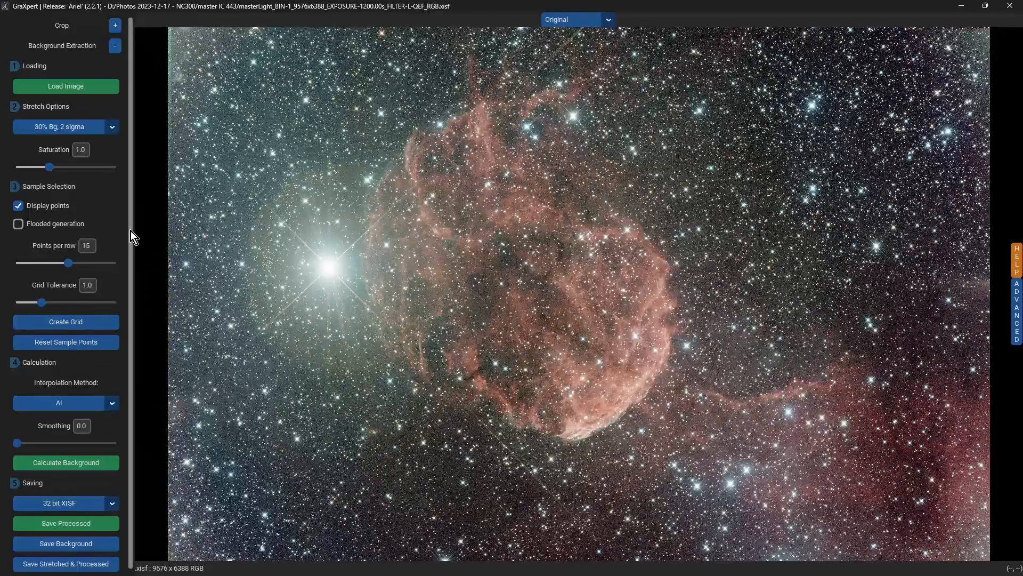
Crop a thin strip off all four edges of the image to remove the stacking borders
left_click(115, 25)
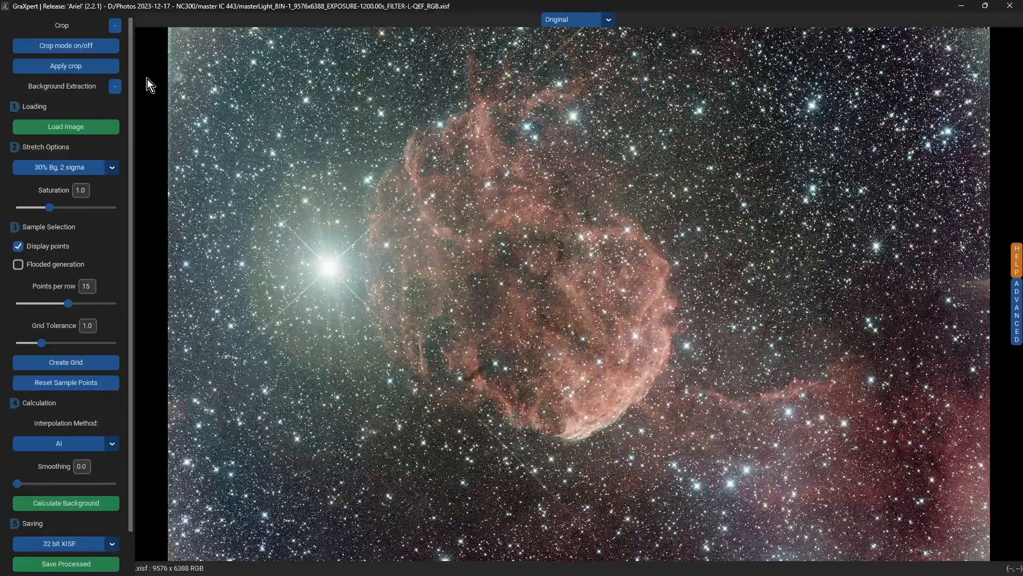
left_click(99, 49)
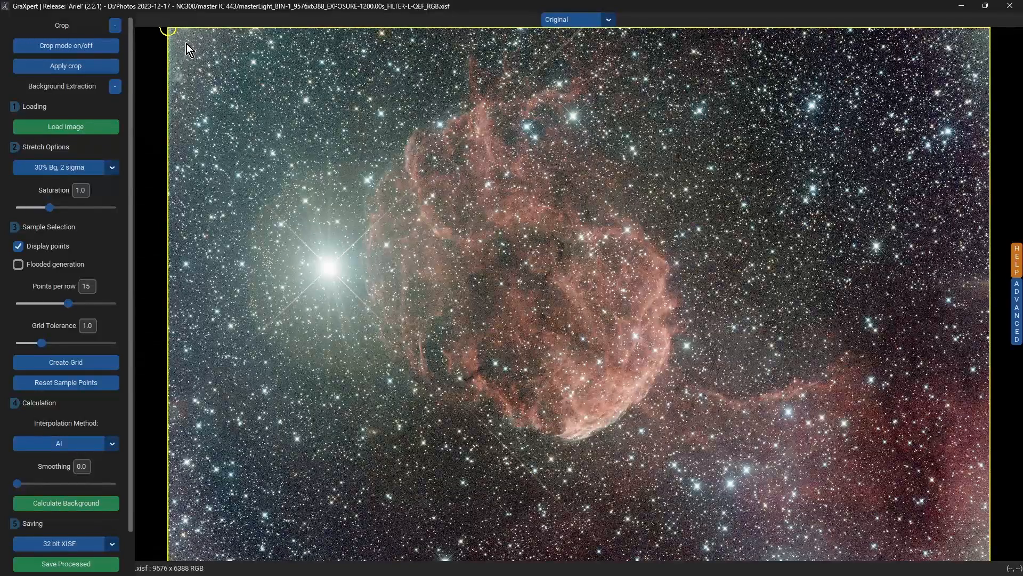
mouse_move(169, 28)
left_mouse_down()
mouse_move(180, 43)
mouse_move(177, 34)
left_mouse_up()
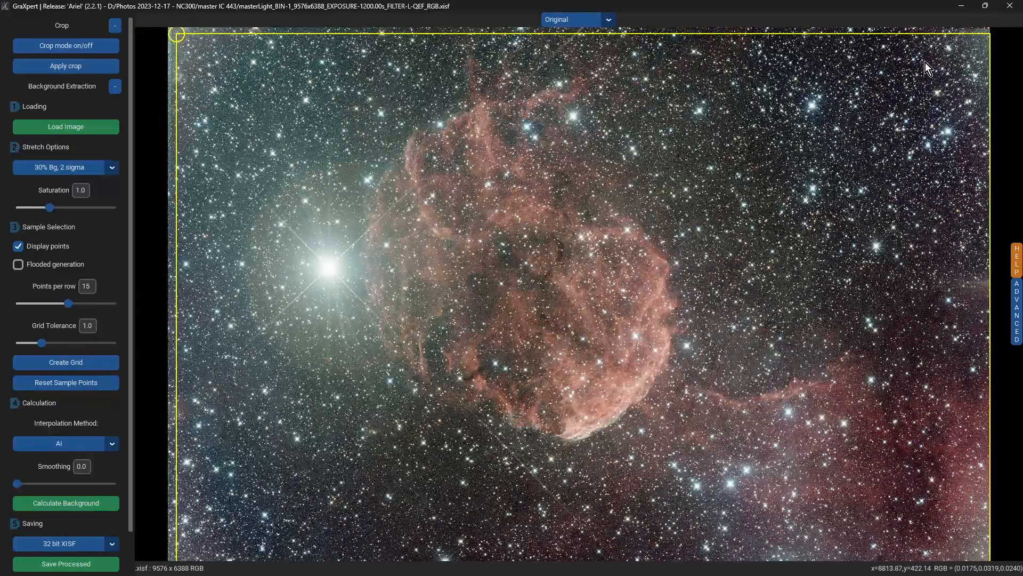
left_click_drag(925, 62, 908, 47)
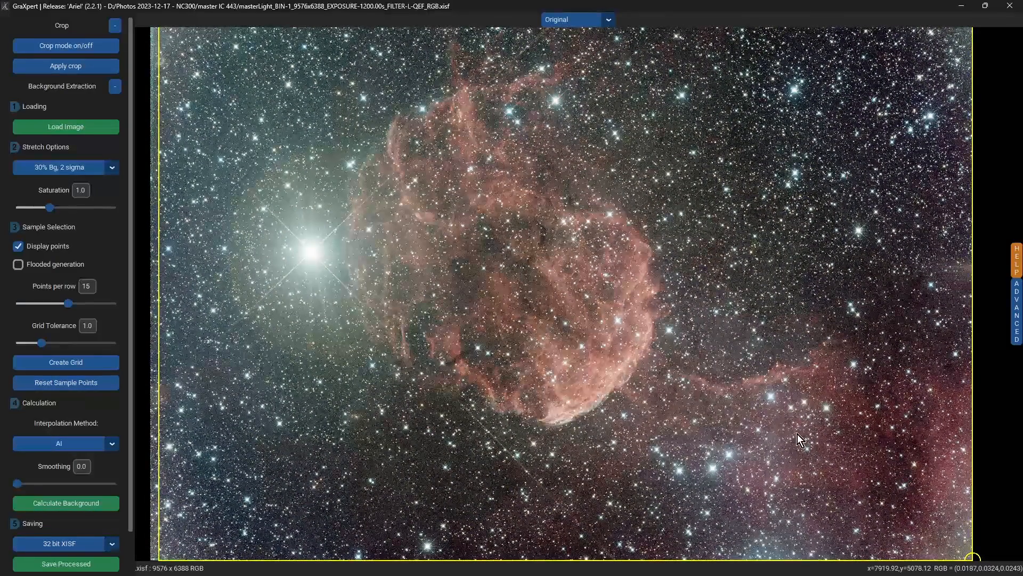
left_click_drag(797, 434, 676, 323)
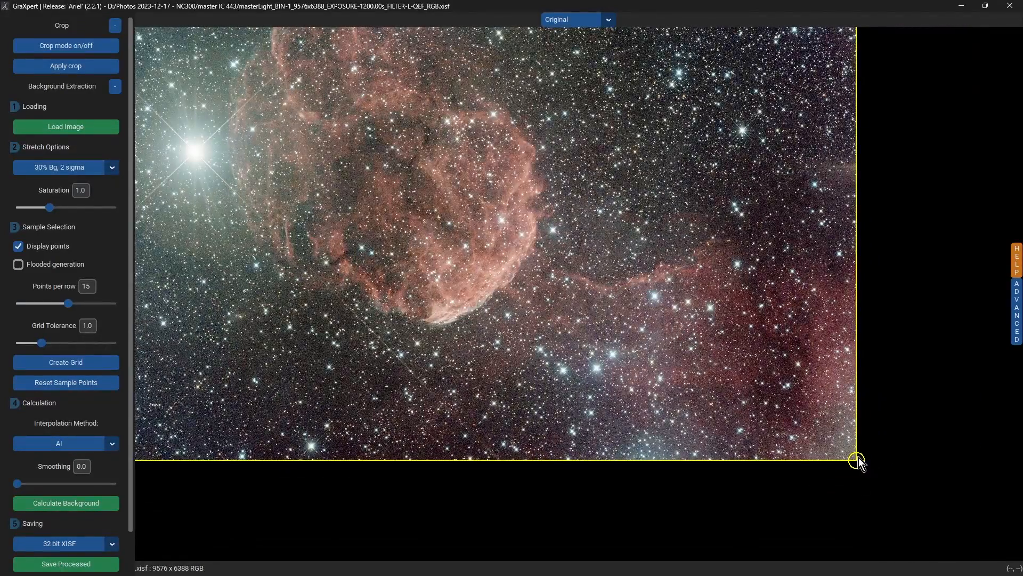
mouse_move(855, 458)
left_mouse_down()
mouse_move(846, 447)
mouse_move(852, 458)
left_mouse_up()
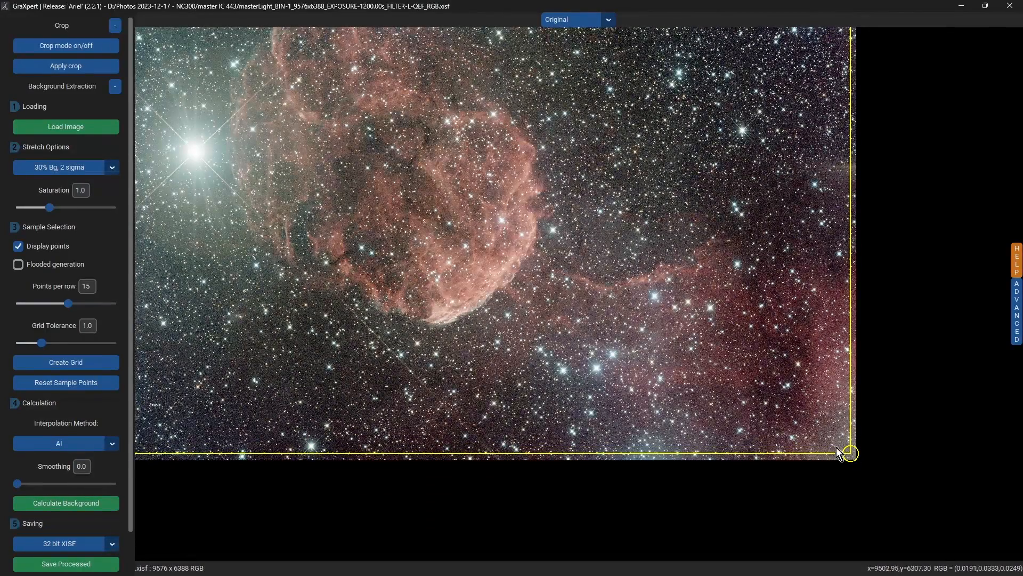
left_click_drag(602, 287, 605, 289)
left_click_drag(538, 260, 663, 350)
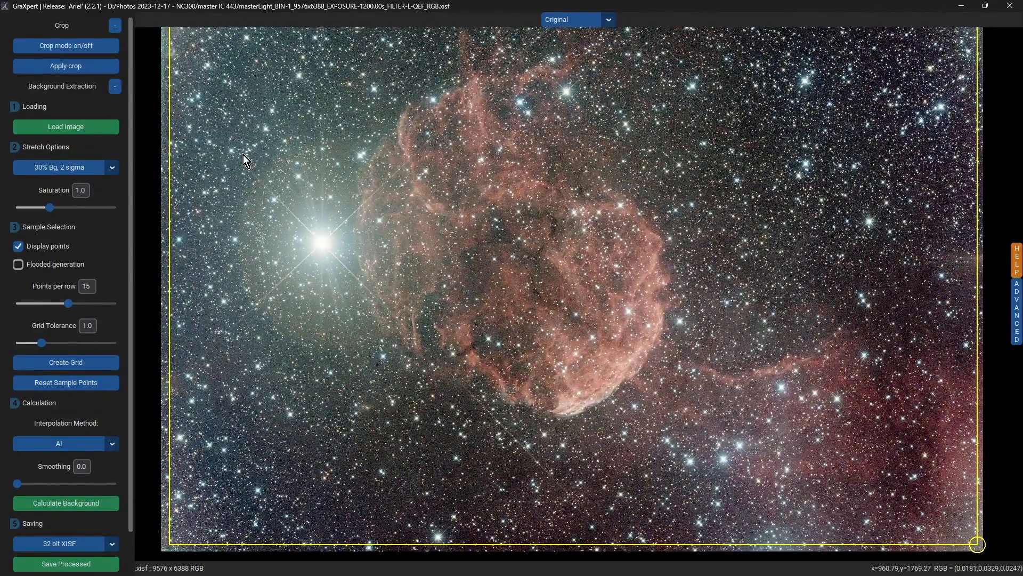
left_click(75, 67)
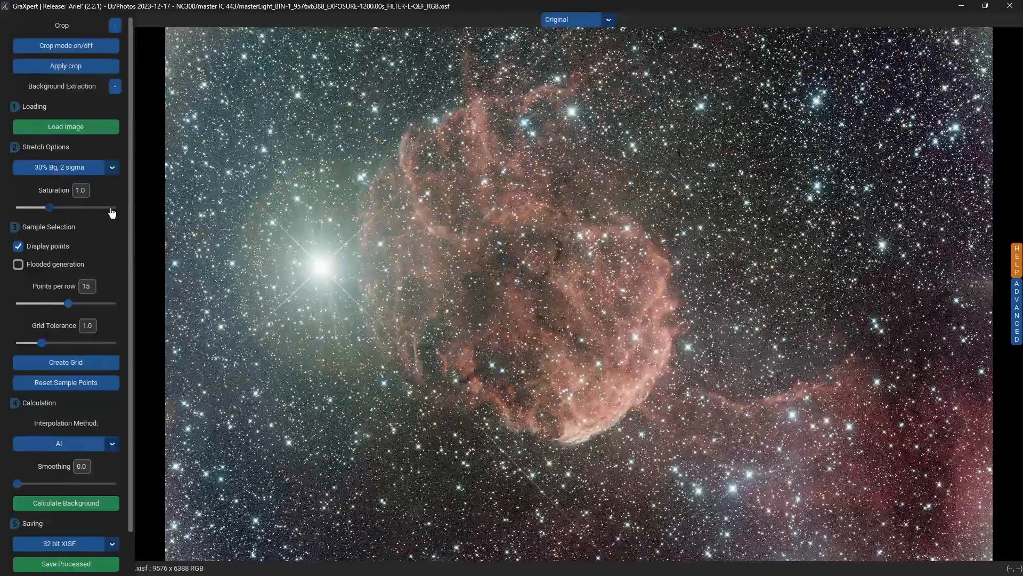
left_click(115, 25)
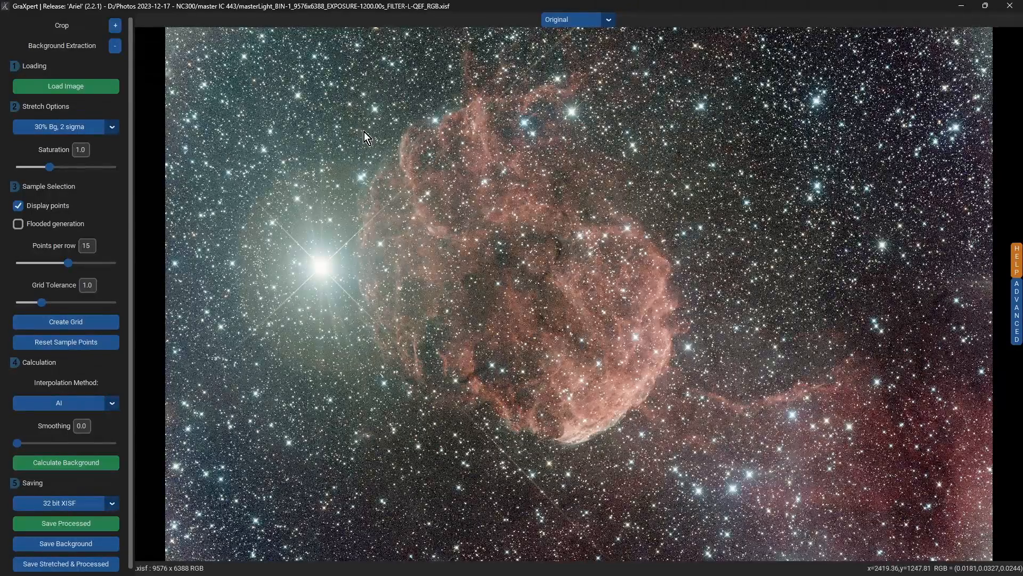
Place four background sample points in the dark sky areas around the nebula
left_click_drag(316, 94, 317, 95)
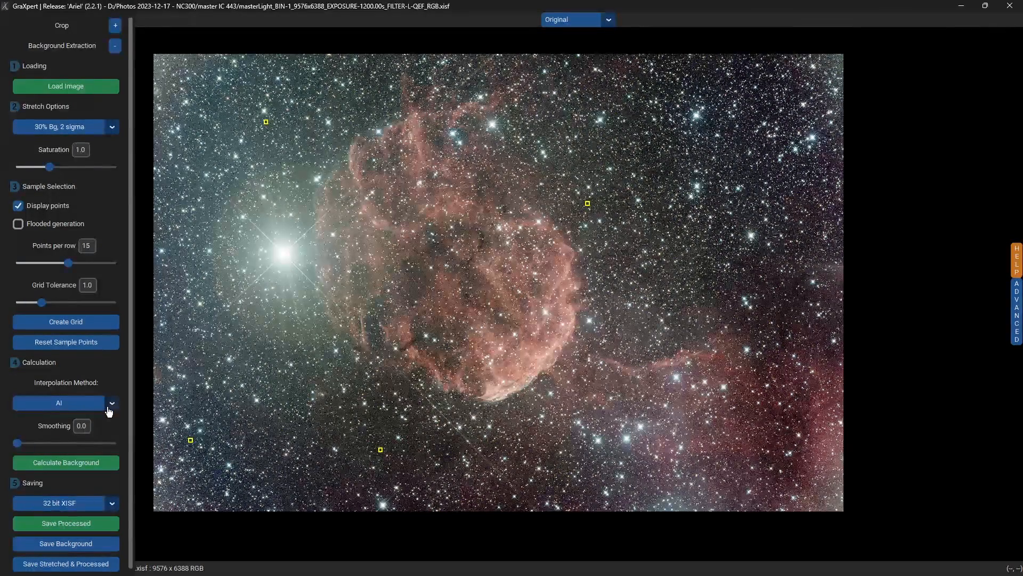
Choose AI model 1.0.1 in the advanced settings and calculate the background with AI interpolation
left_click(1018, 317)
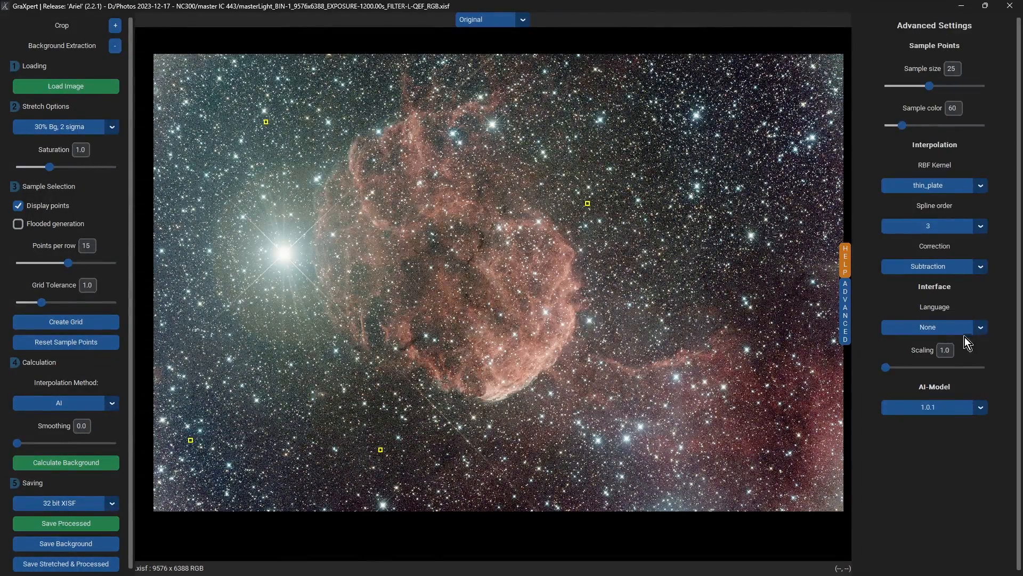
left_click(951, 408)
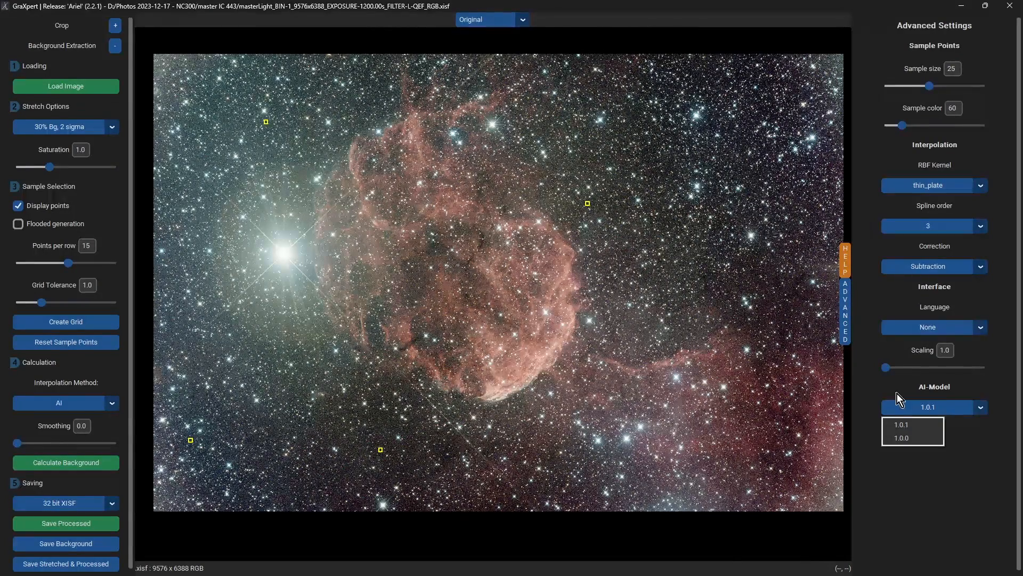
left_click(921, 422)
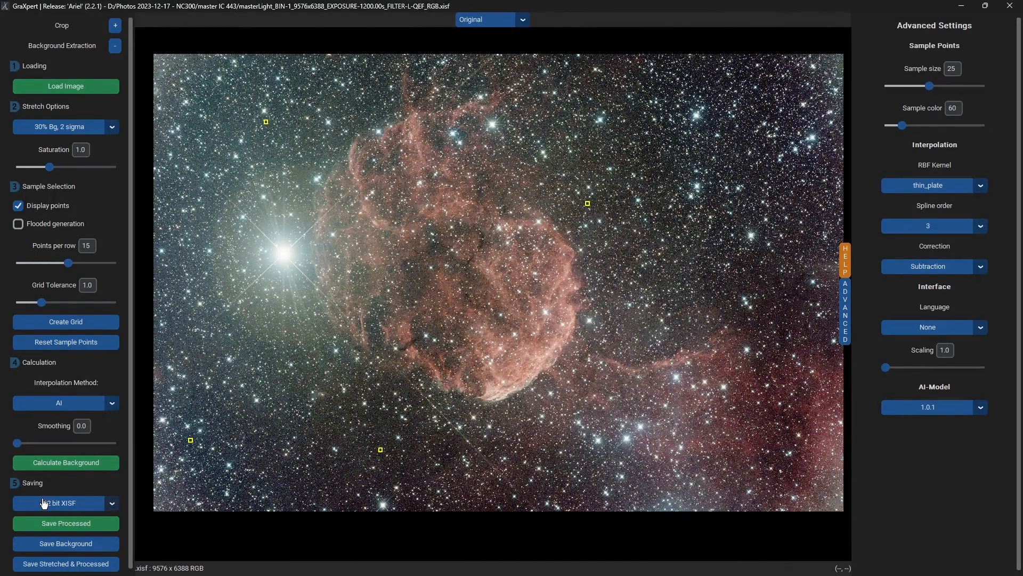
left_click(92, 468)
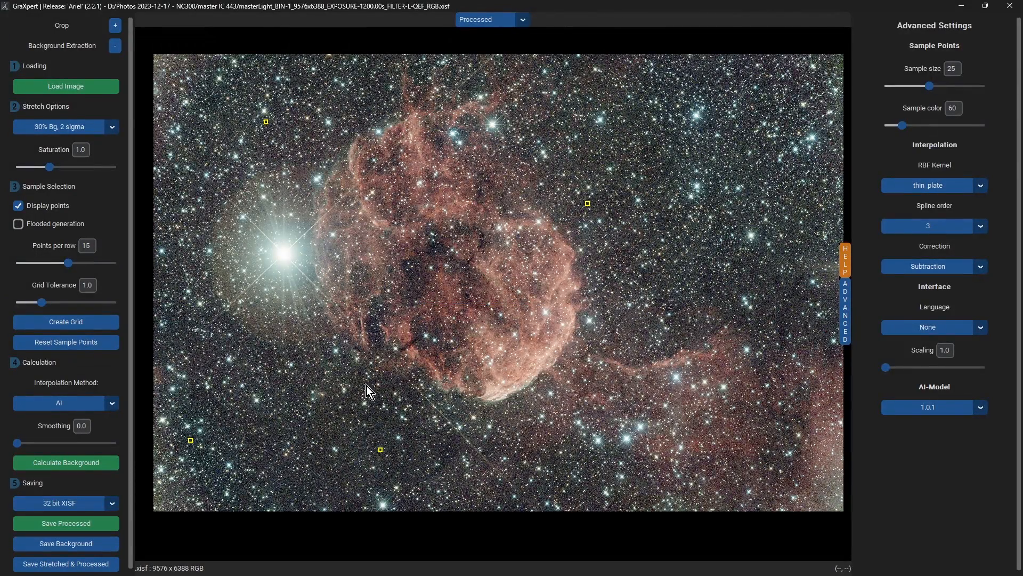
Compare the extracted background model with the processed image
left_click(504, 20)
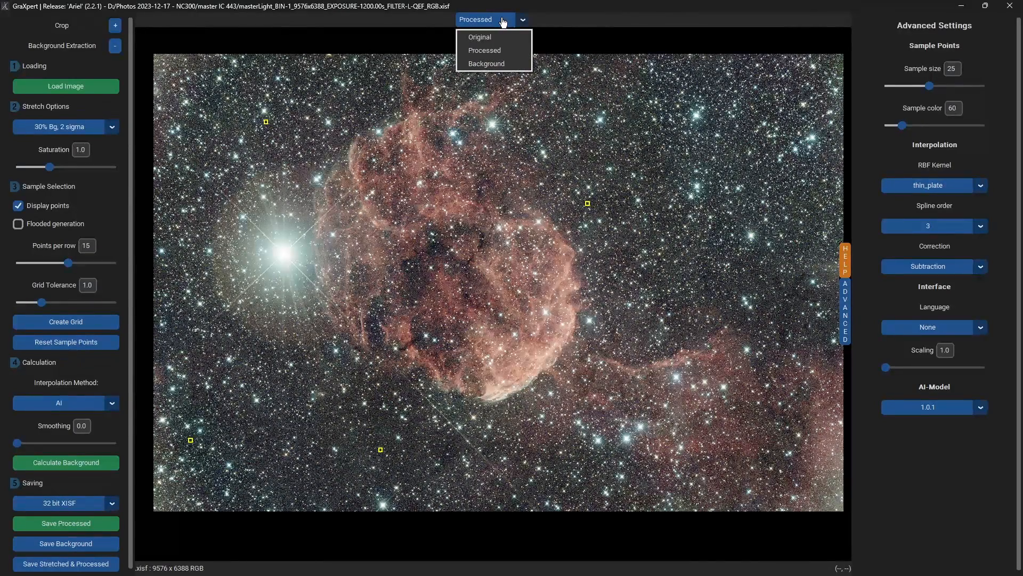
left_click(500, 63)
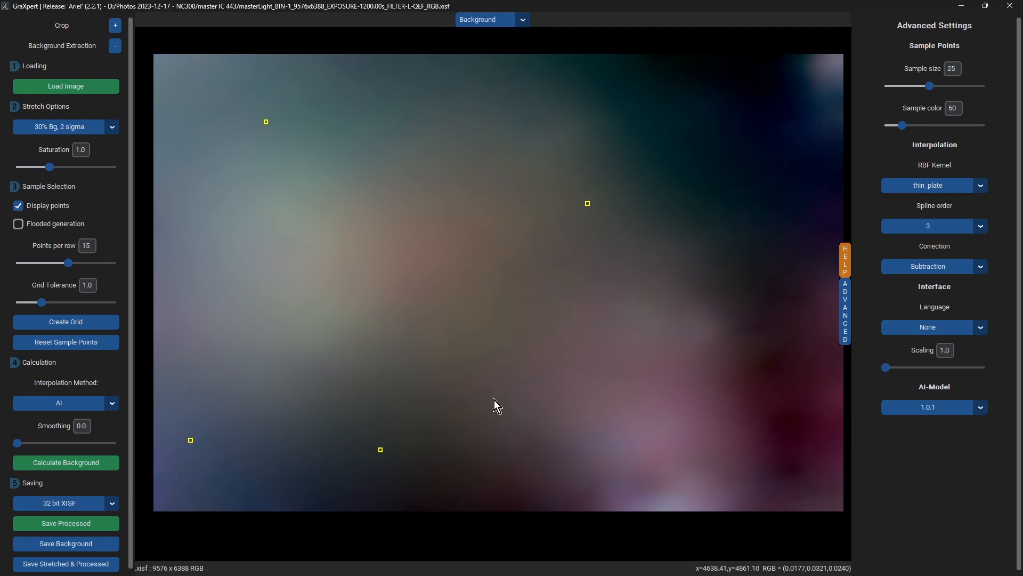
left_click(501, 25)
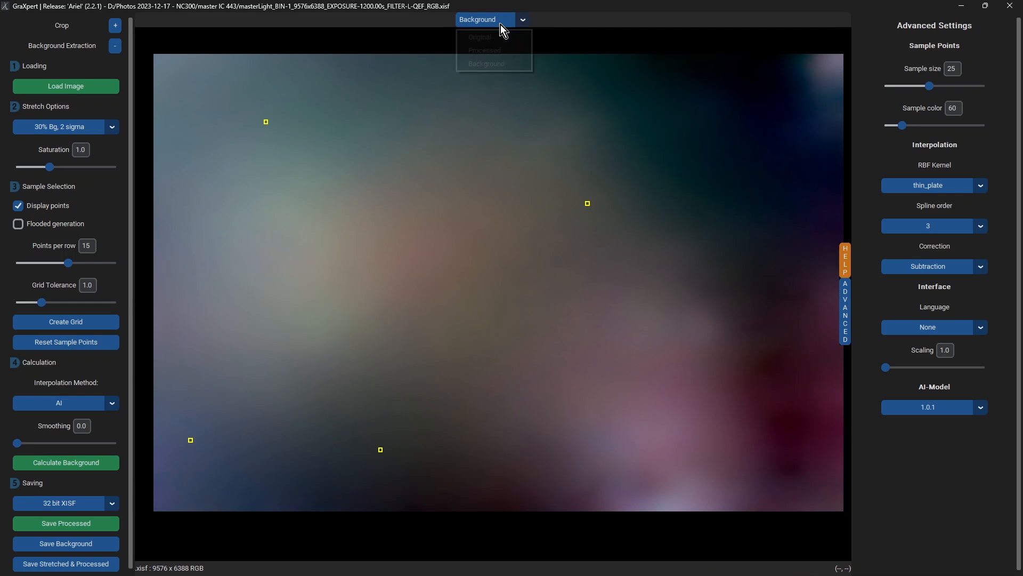
left_click(500, 52)
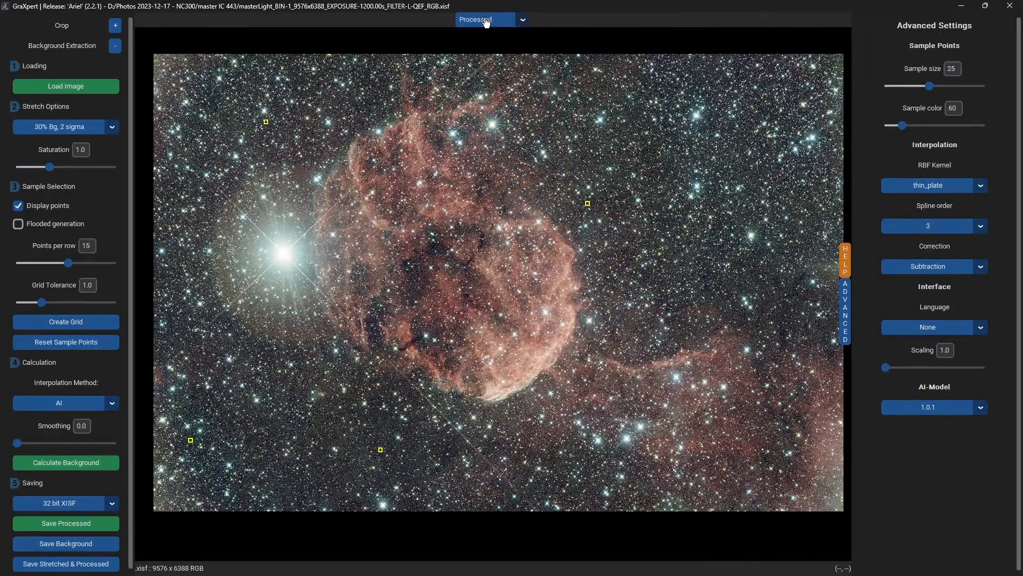
left_click(523, 20)
left_click(489, 50)
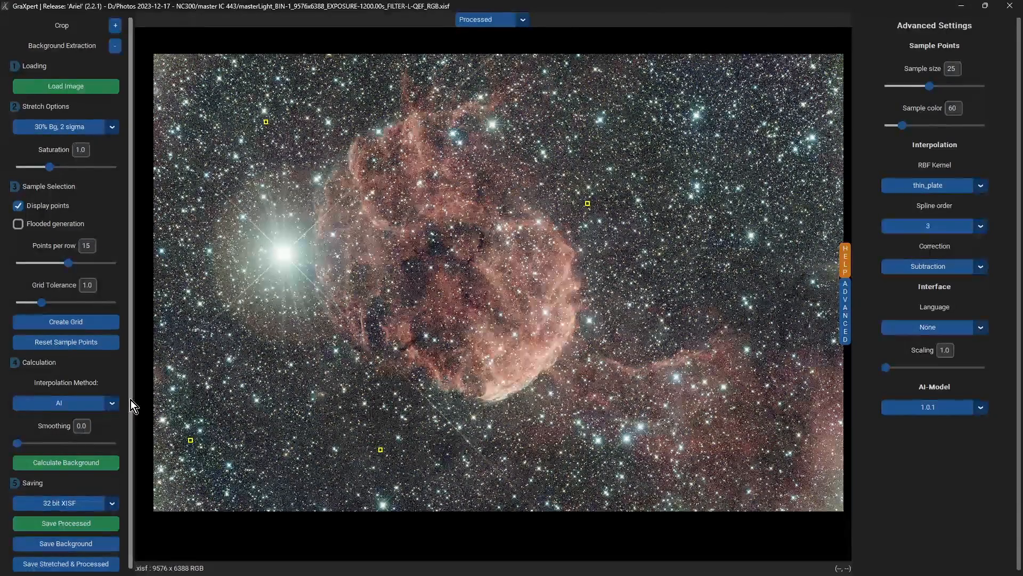
Save the processed image as a 32 bit XISF named masterLight_BIN-1_9576x6388_EXPOSURE-1200.00s_FILTER-L-QEF_RGB_GraXpert.xisf in the master IC 443 folder
left_click_drag(131, 400, 132, 452)
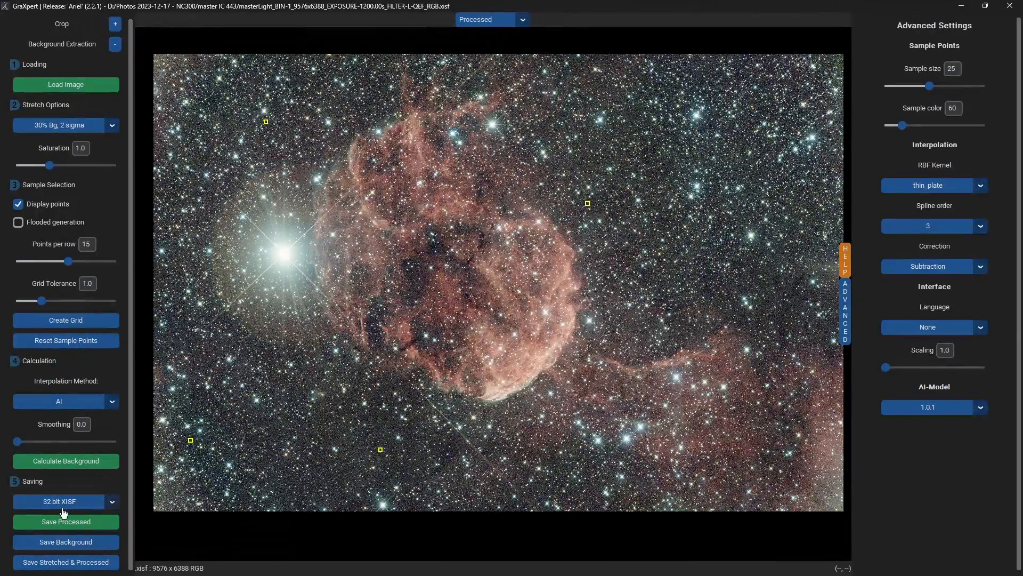
left_click(103, 526)
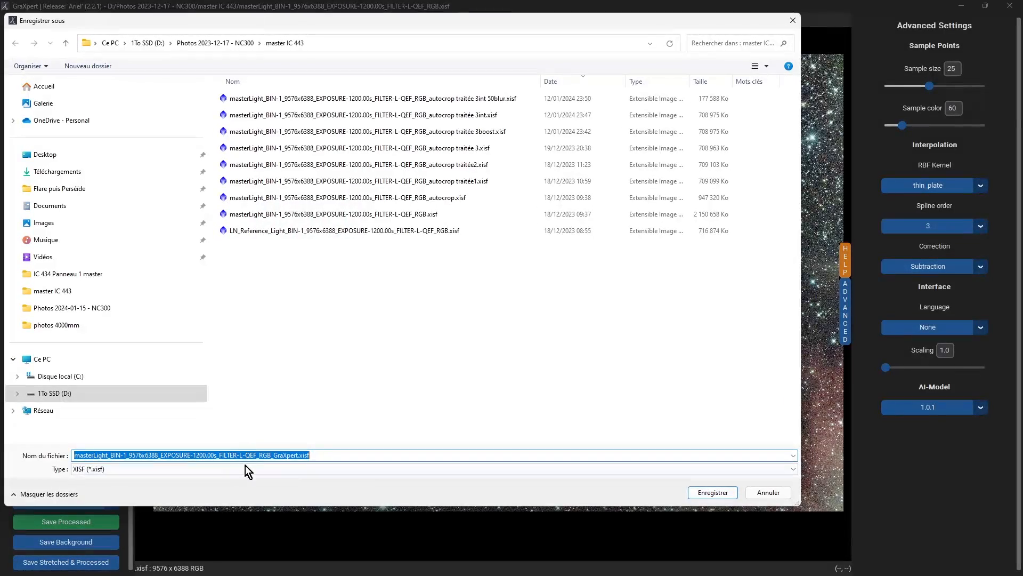
left_click(718, 491)
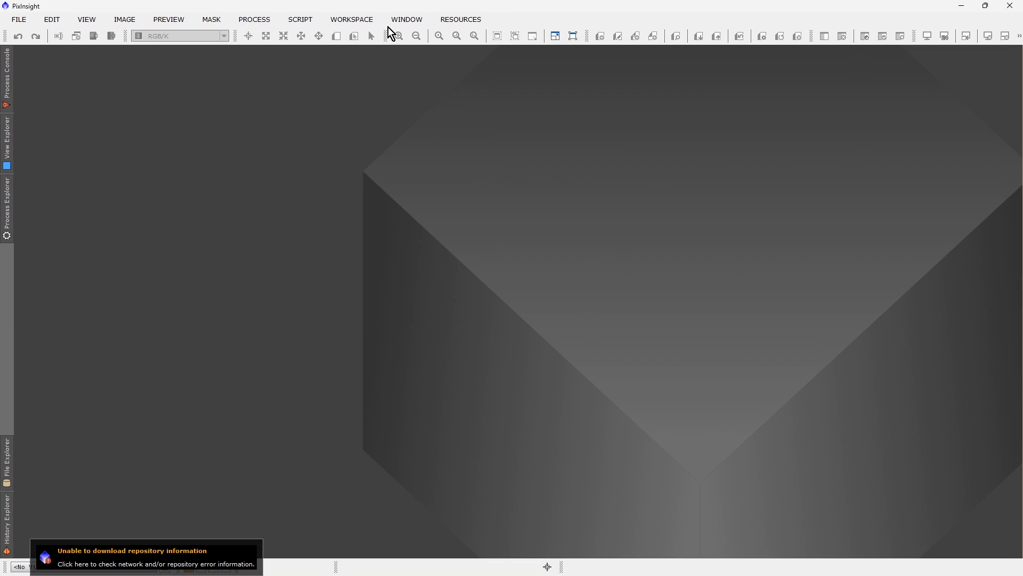
left_click(445, 23)
mouse_move(476, 91)
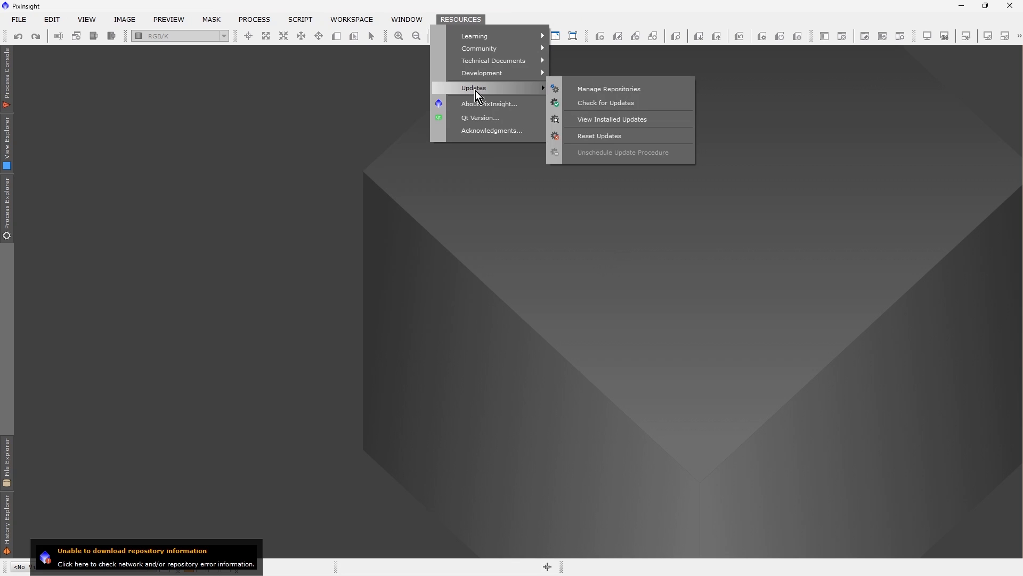
left_click(643, 89)
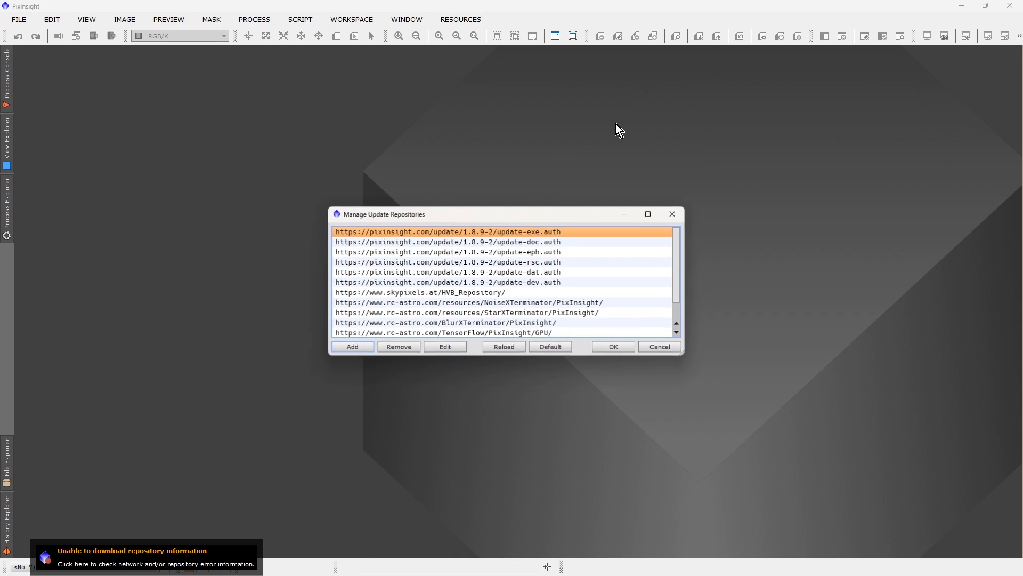
scroll(680, 304, "down", 1)
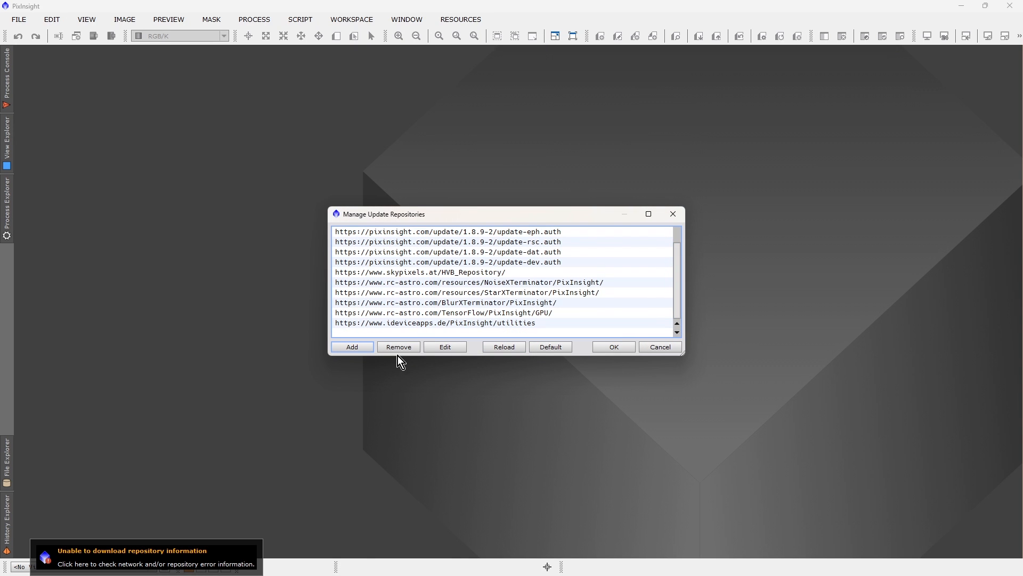
left_click(370, 346)
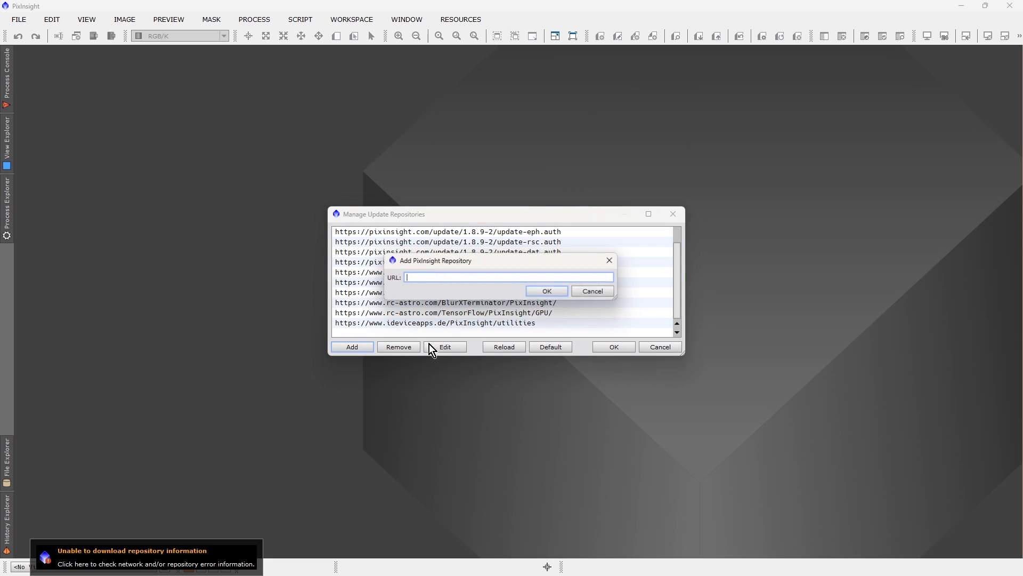
type("https://www.ideviceapps.de/PixInsight/Utilities/")
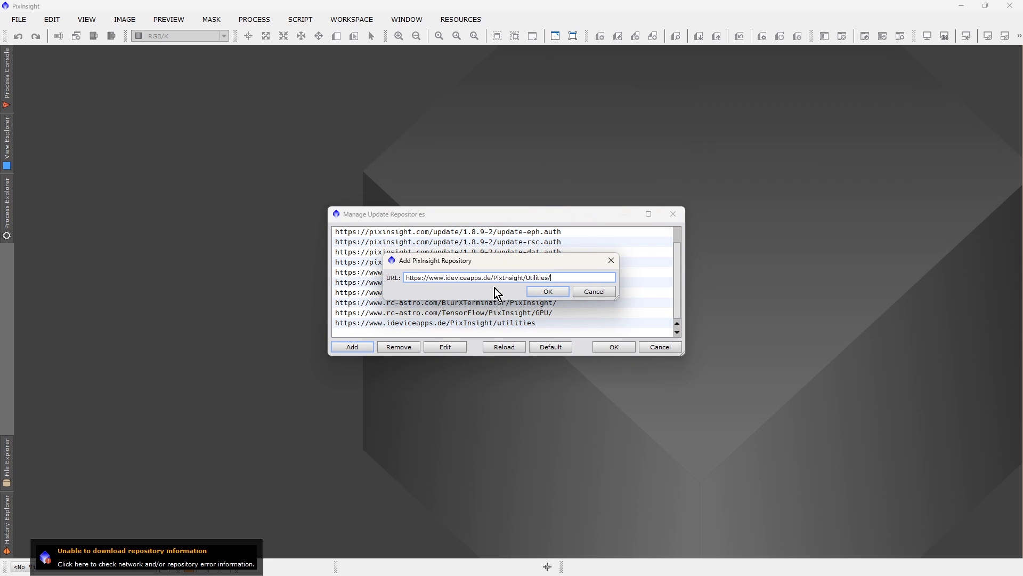
left_click(549, 292)
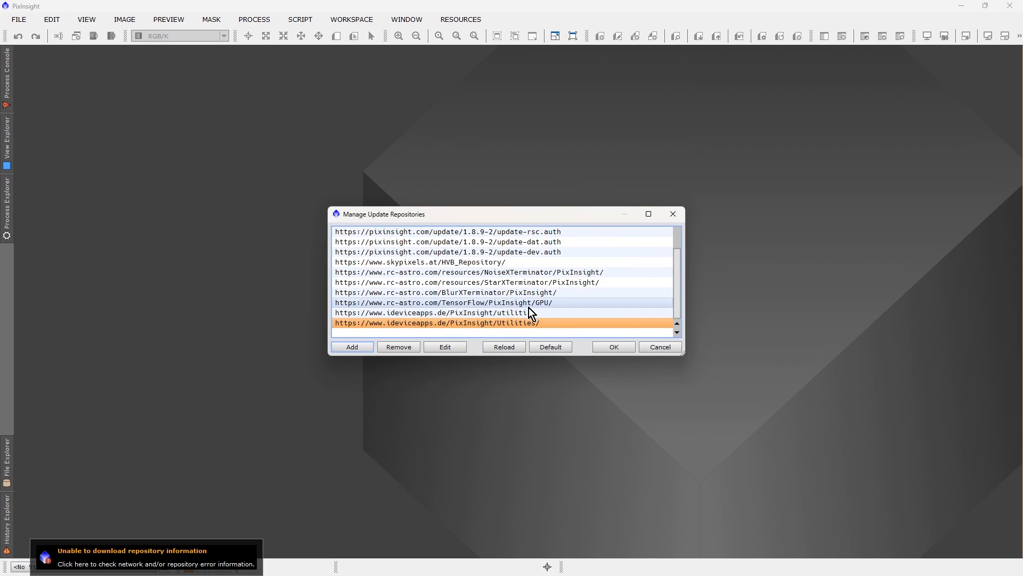
left_click(581, 313)
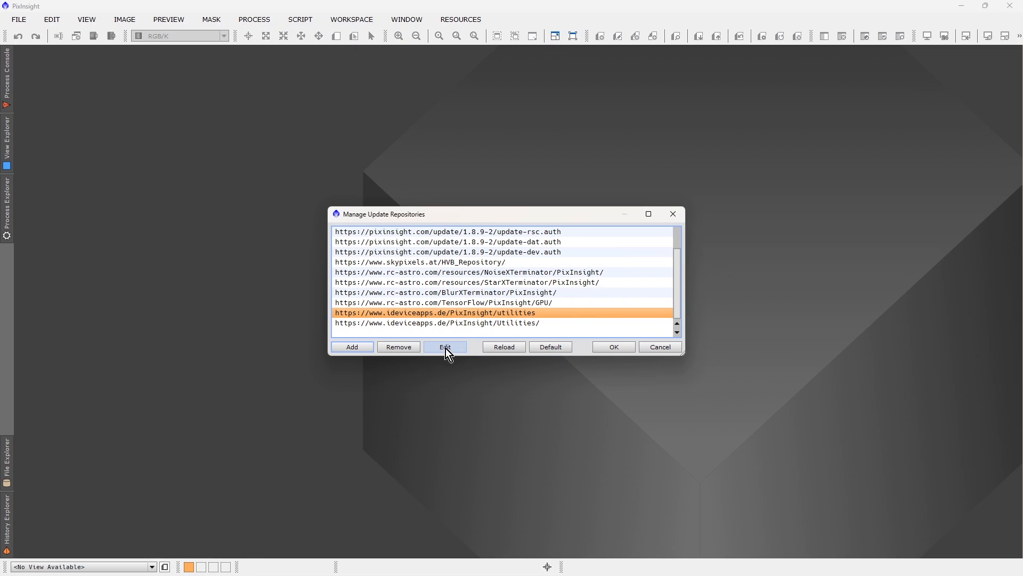
left_click(405, 347)
left_click(610, 347)
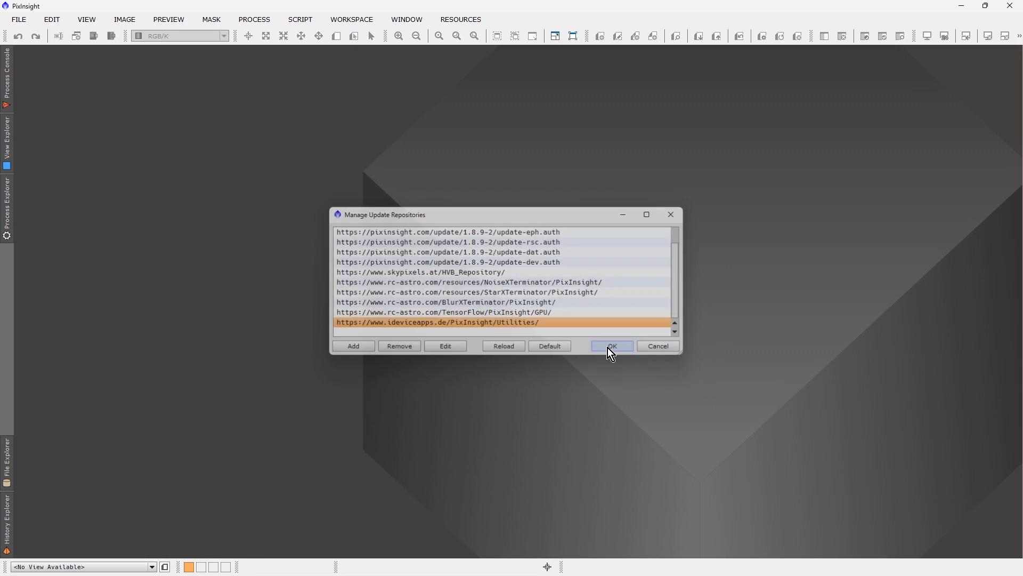
Check for updates and download the PixInsight Utility scripts package
left_click(307, 21)
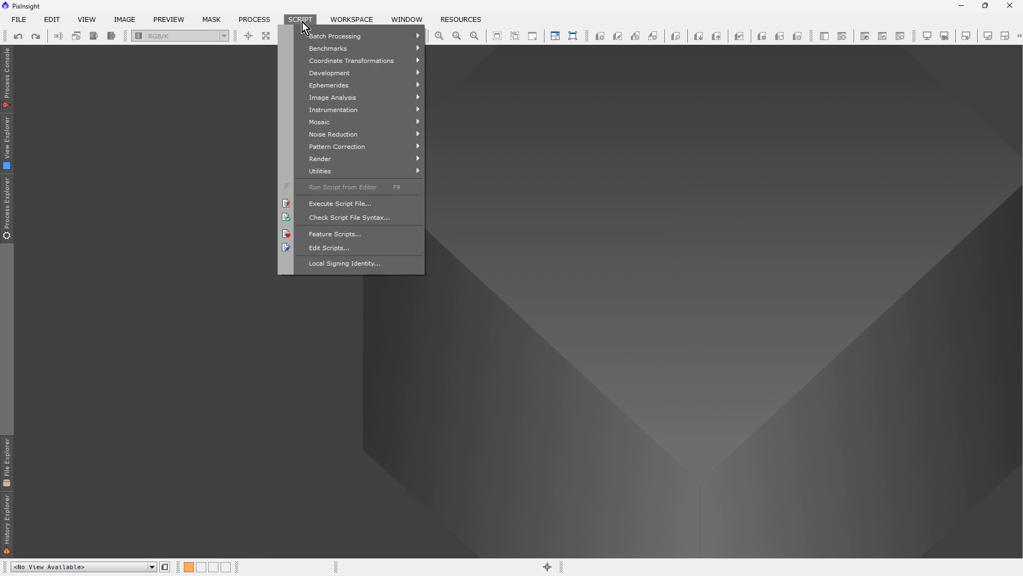
left_click(438, 20)
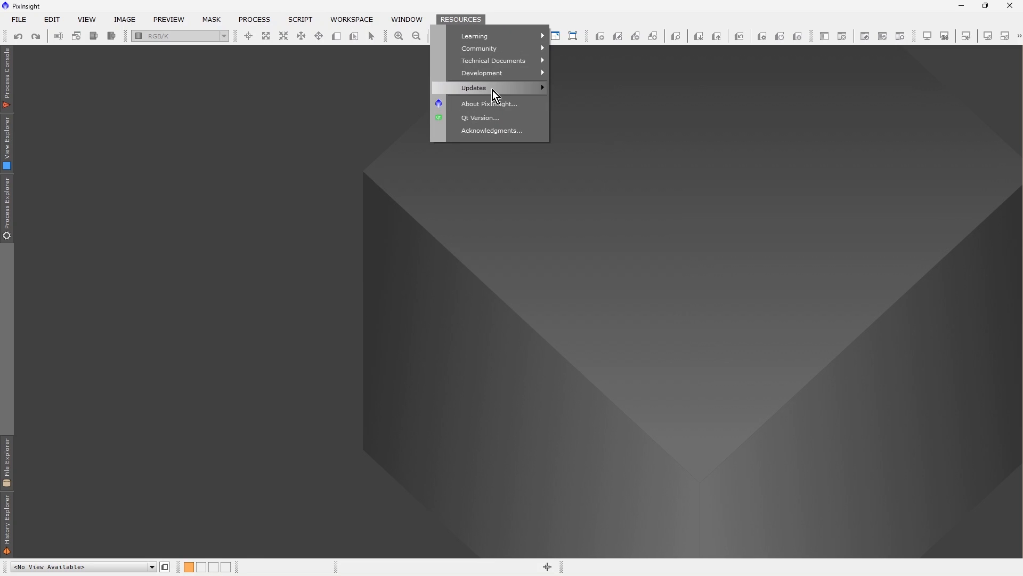
mouse_move(492, 89)
left_click(638, 102)
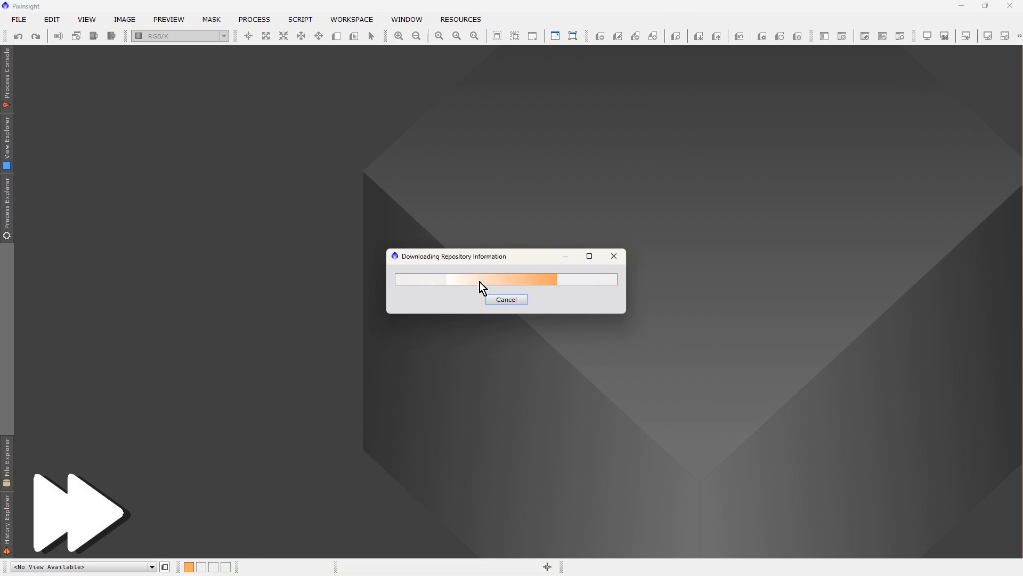
scroll(675, 230, "down", 1)
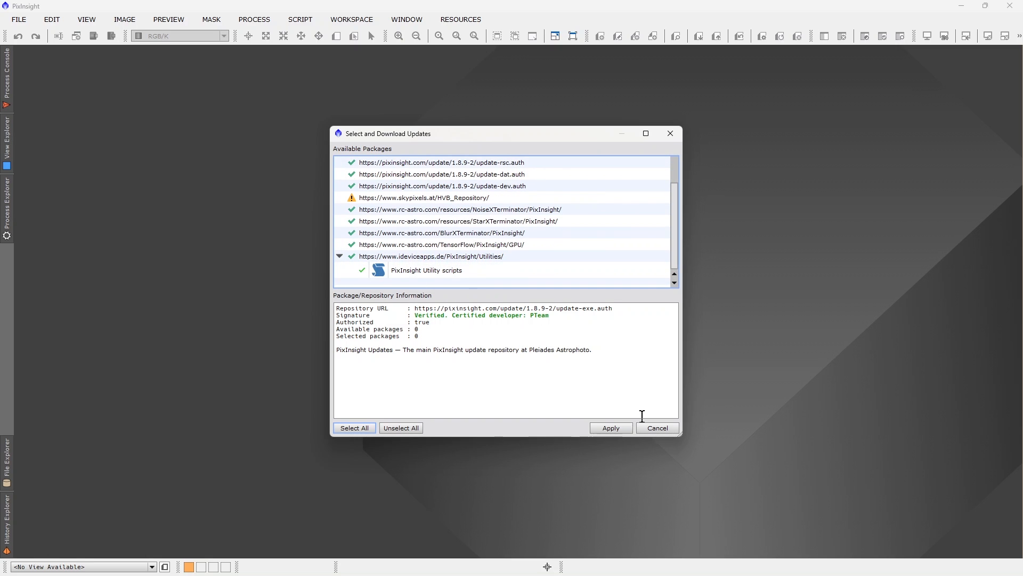
left_click(629, 427)
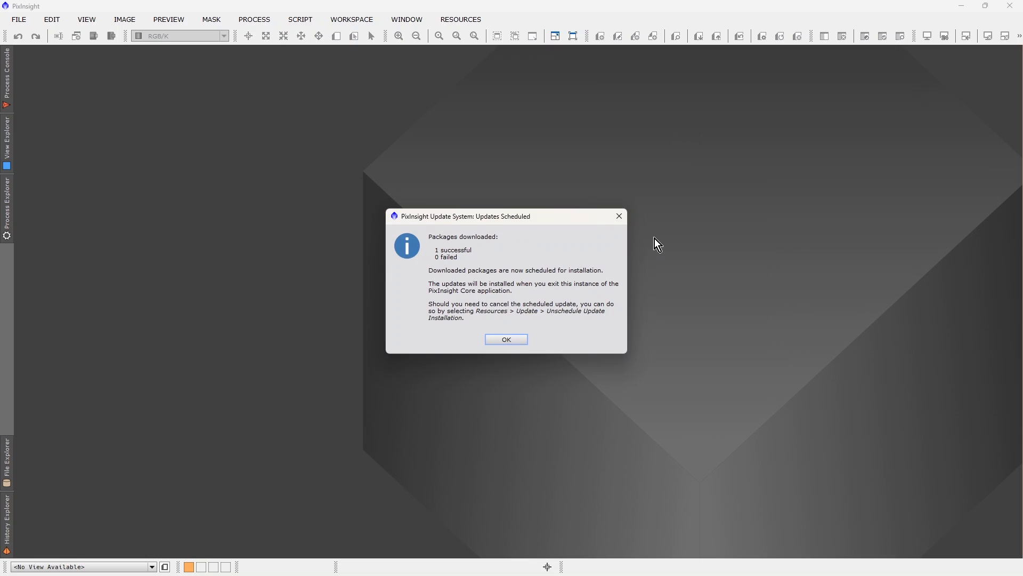
left_click(525, 338)
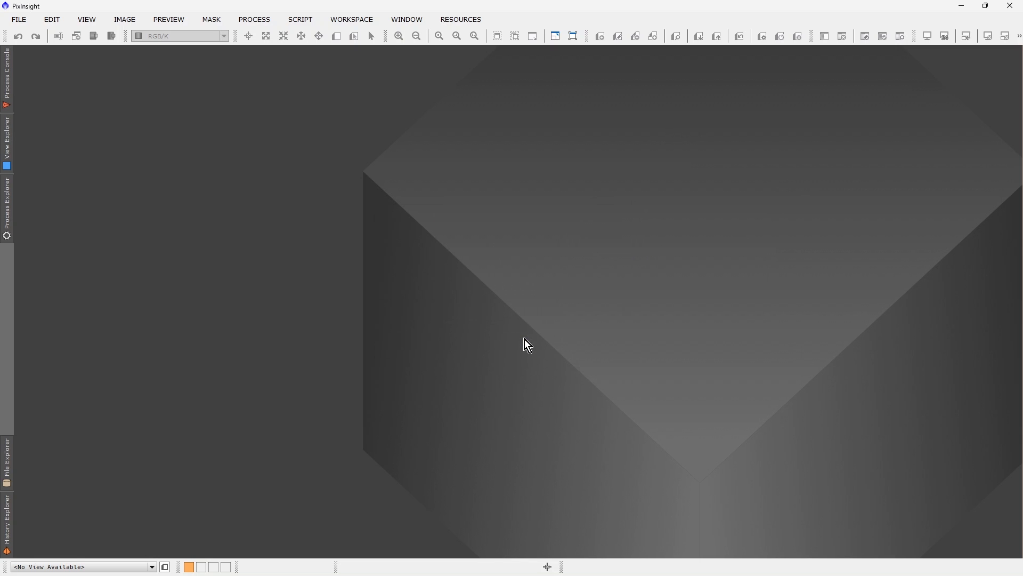
Exit PixInsight and install the scheduled updates with an automatic restart, authorising the PixInsight Updater
left_click(1019, 6)
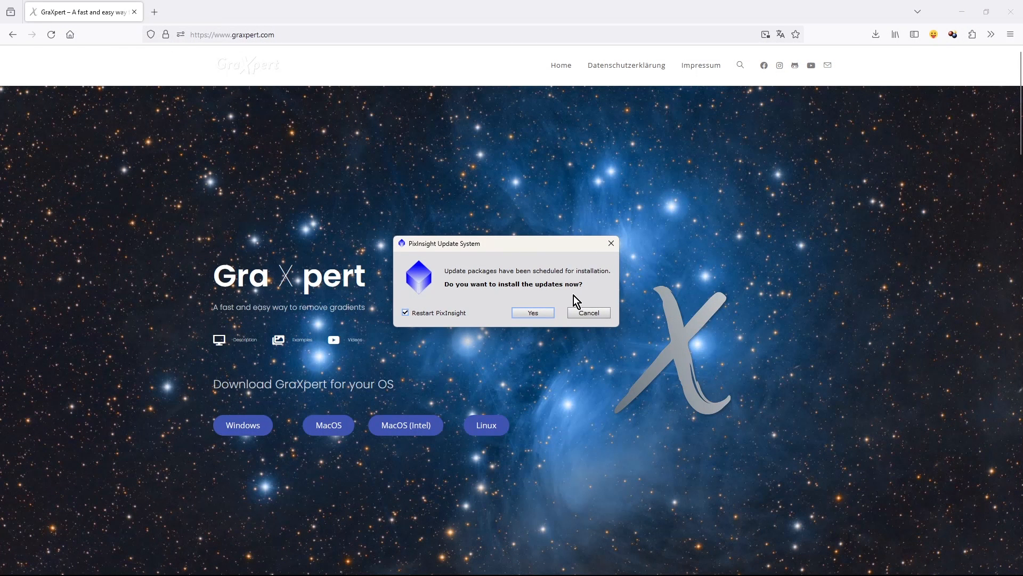
left_click(539, 315)
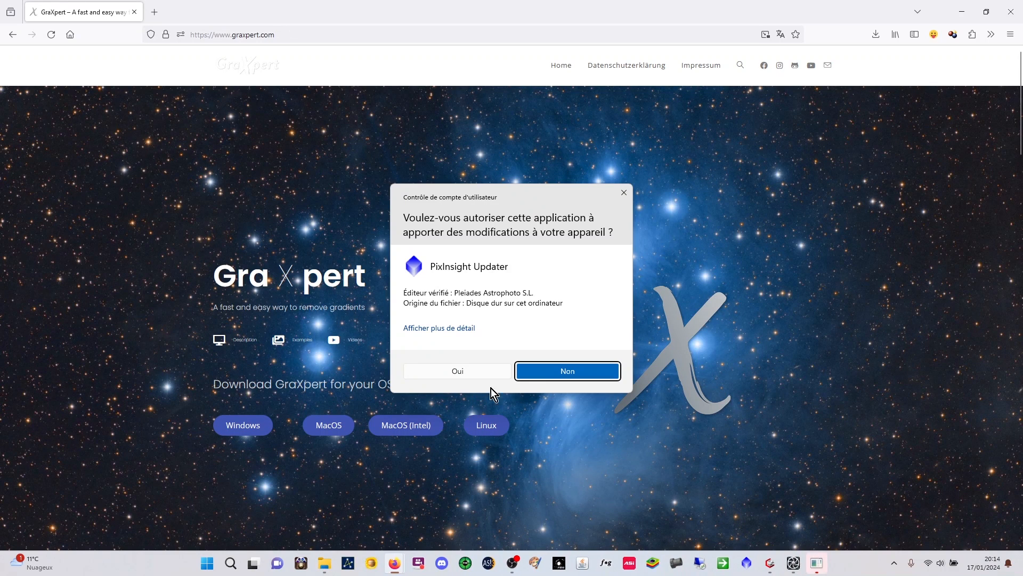
left_click(485, 371)
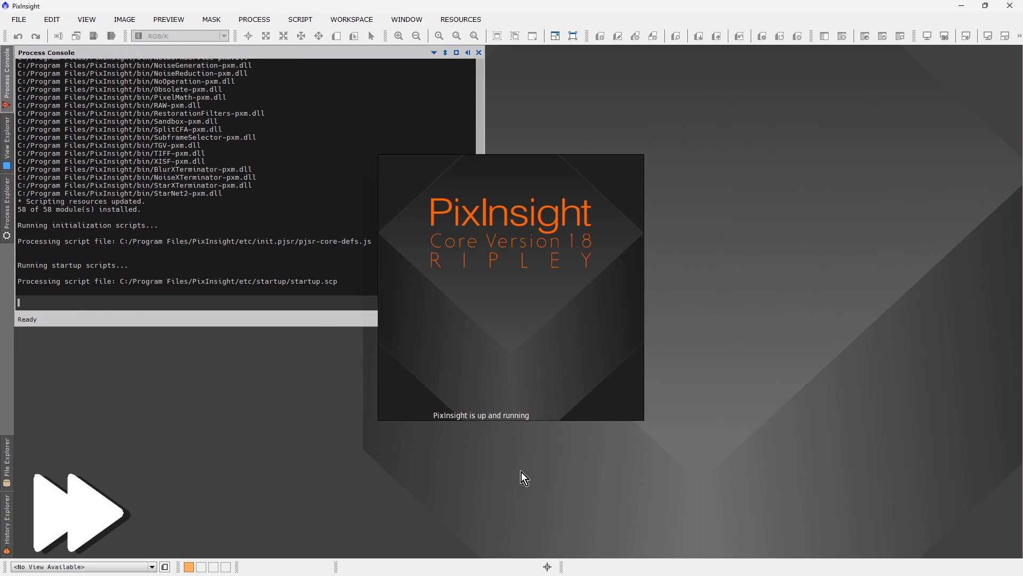
left_click(560, 301)
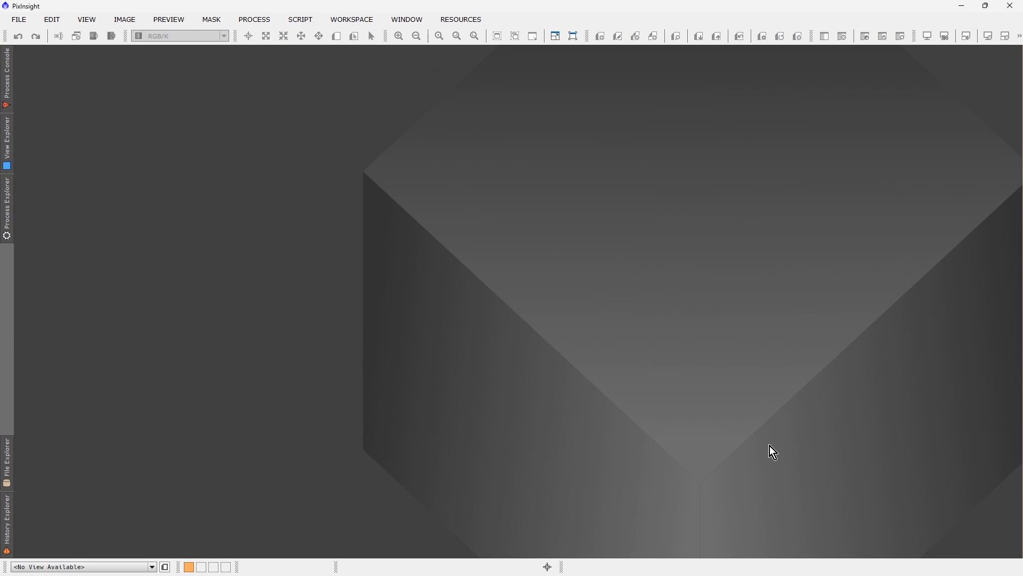
Open masterLight_BIN-1_9576x6388_EXPOSURE-1200.00s_FILTER-L-QEF_RGB.xisf in PixInsight and close its two rejection map windows, keeping only the integration image
key("alt+Tab")
left_click_drag(671, 476, 114, 363)
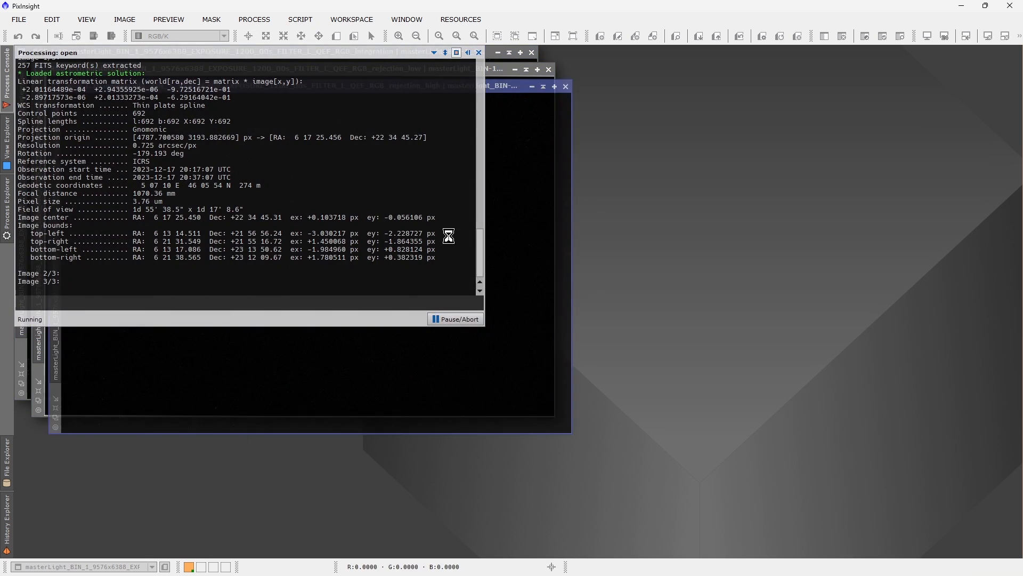
left_click(566, 86)
left_click(549, 70)
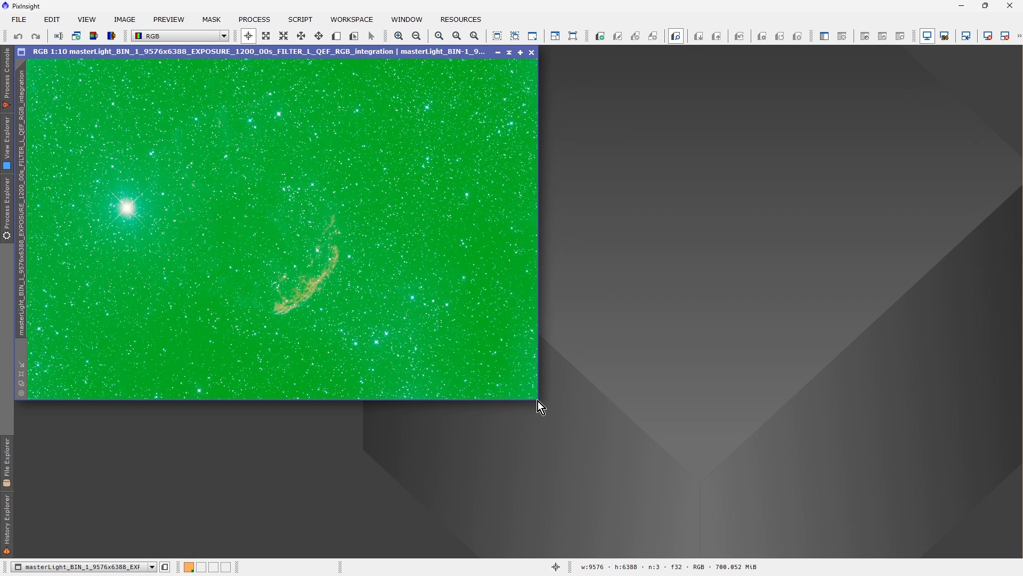
Enlarge the image window and draw a preview covering the whole frame except a thin margin along all four edges
left_click_drag(539, 401, 717, 518)
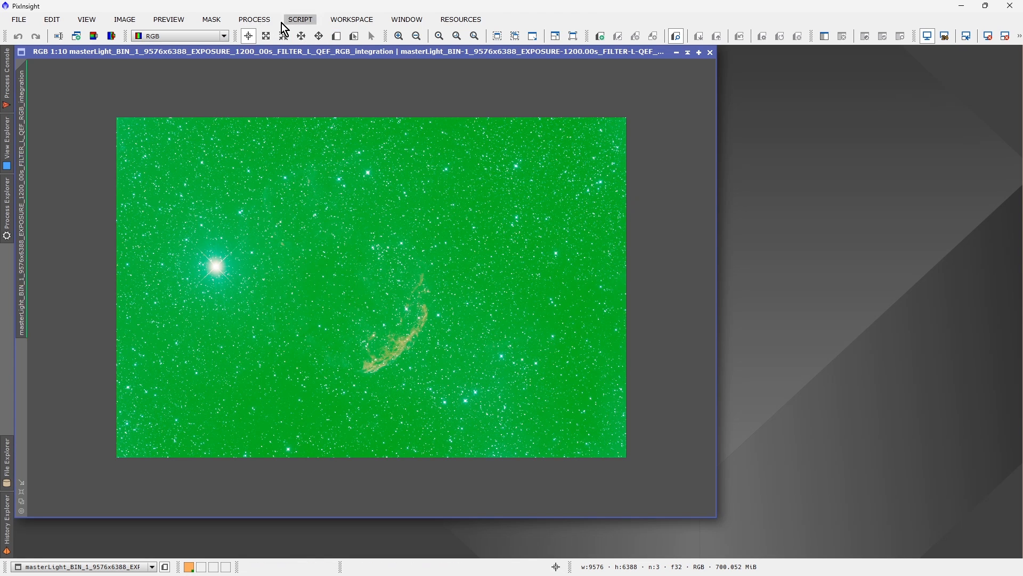
left_click(338, 37)
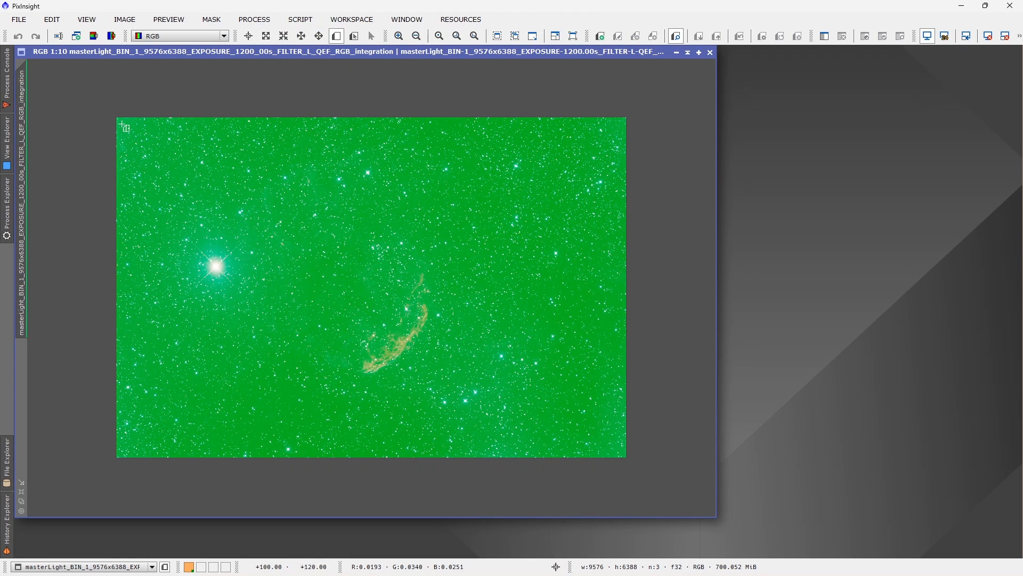
left_click_drag(121, 122, 624, 453)
key("alt+r")
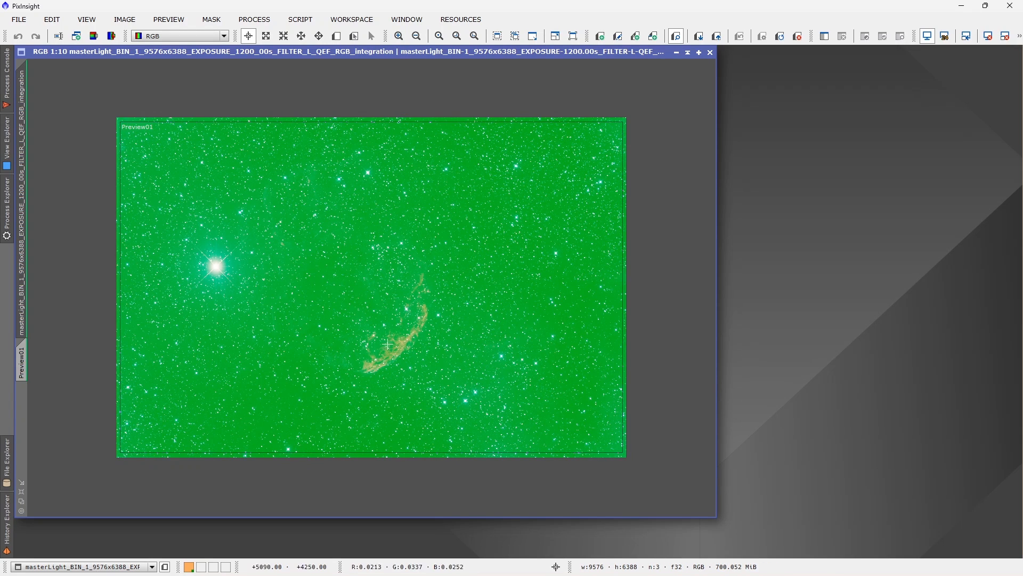
Make a new image from Preview01 with the default identifier and close the original uncropped image
right_click(24, 357)
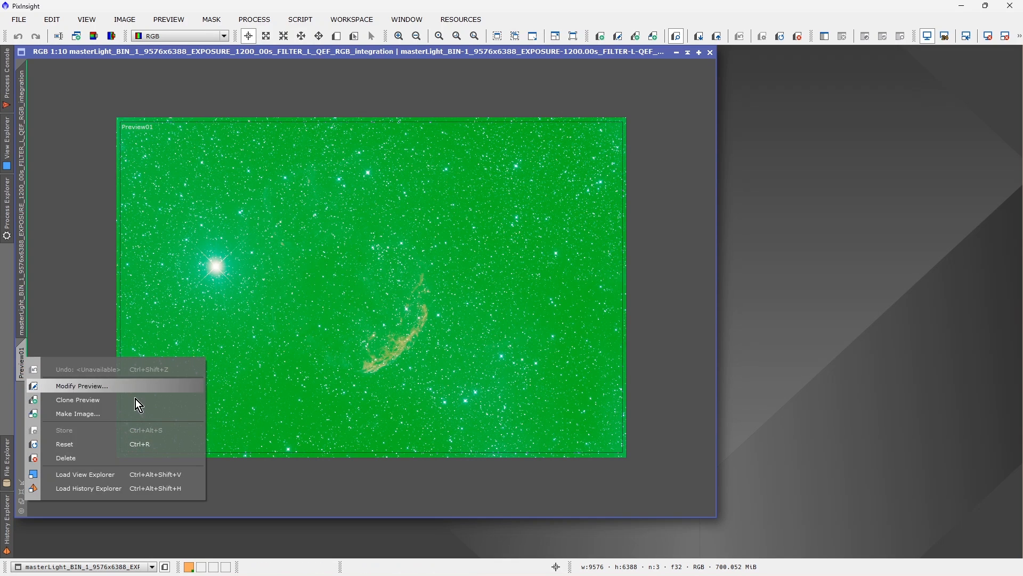
left_click(126, 416)
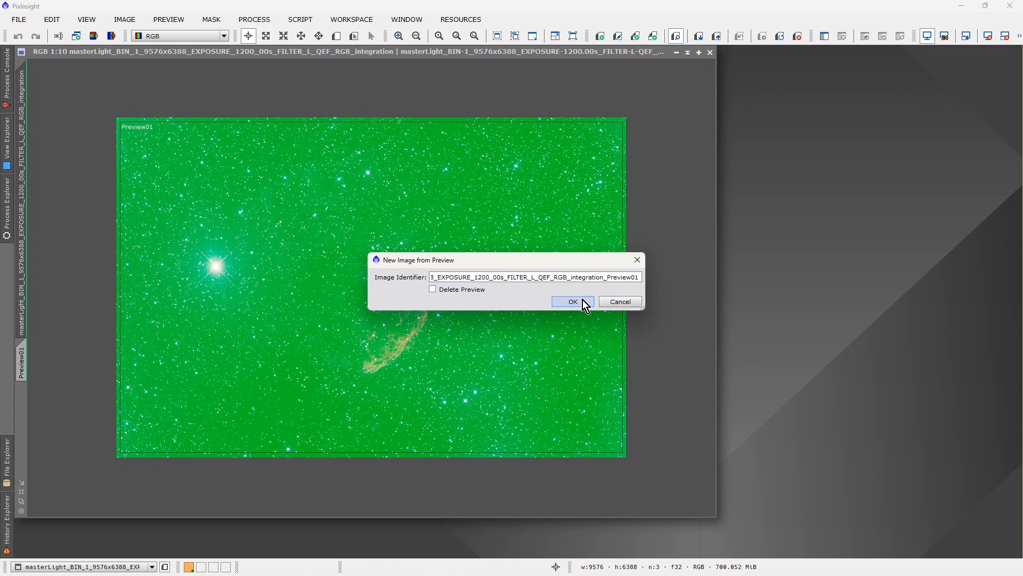
left_click(583, 300)
left_click(712, 52)
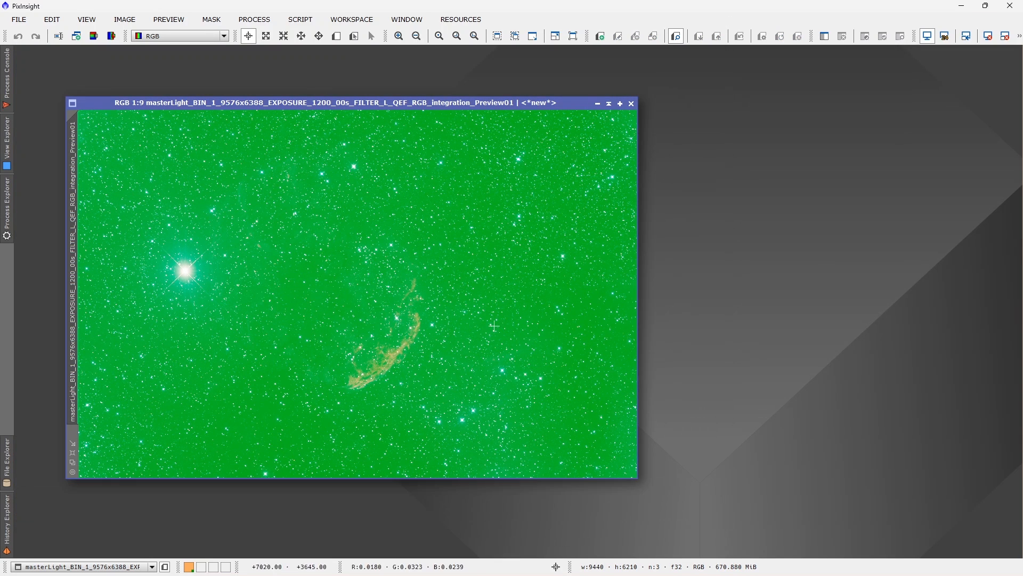
Launch the GraXpert script from the Toolbox scripts and choose the cropped Preview01 image as its target
left_click(261, 19)
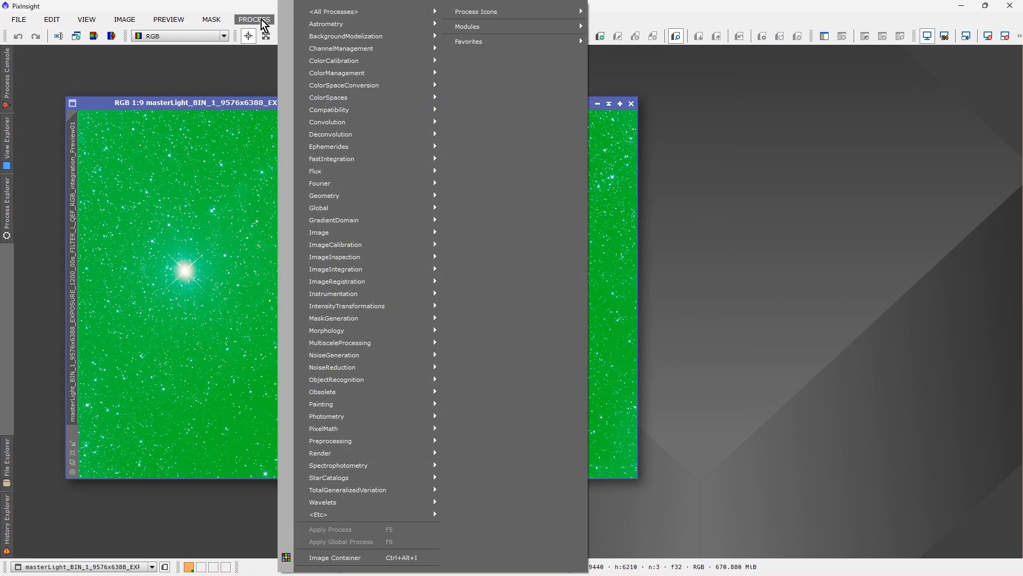
mouse_move(345, 10)
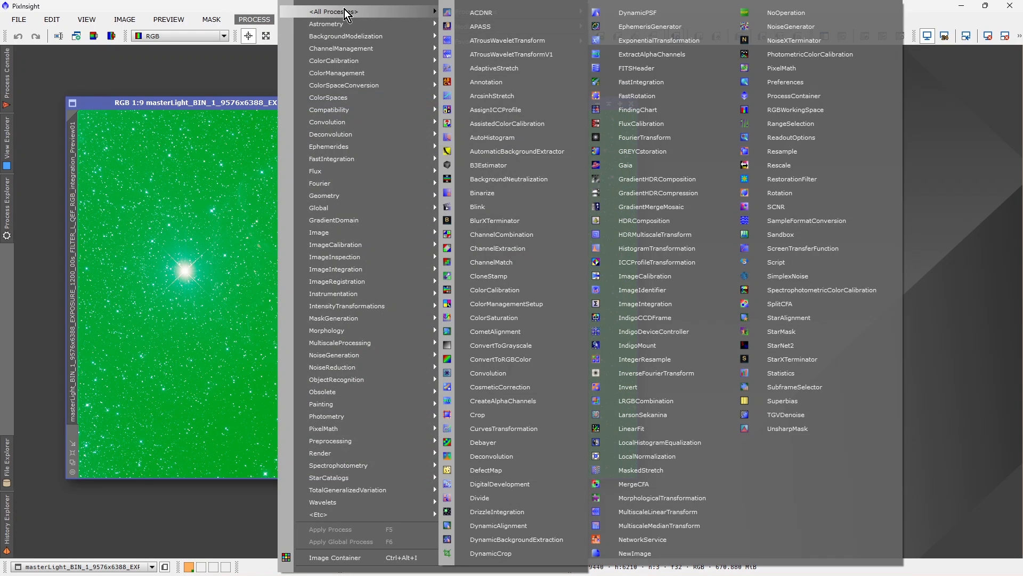
left_click(249, 17)
left_click(312, 21)
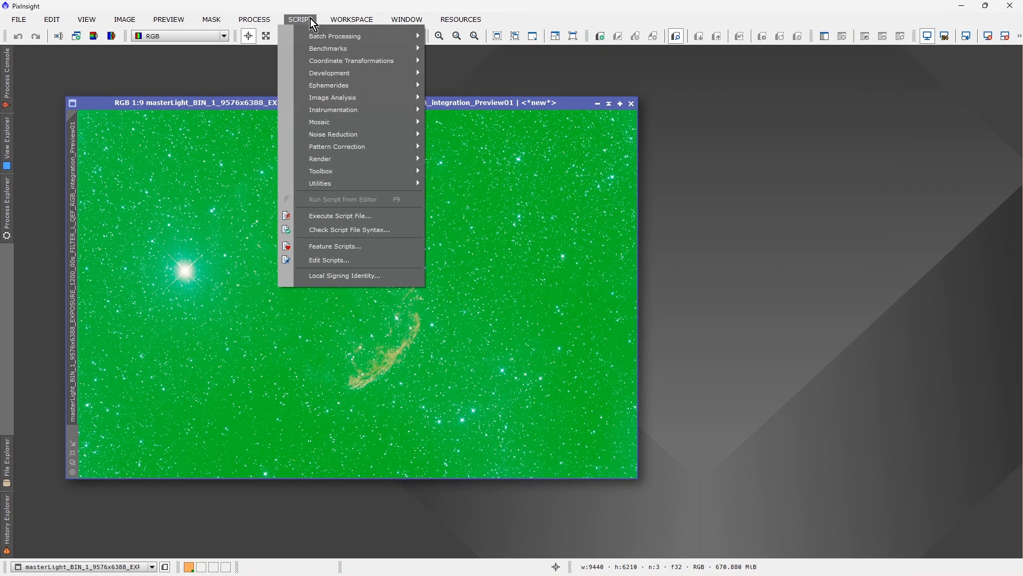
mouse_move(340, 172)
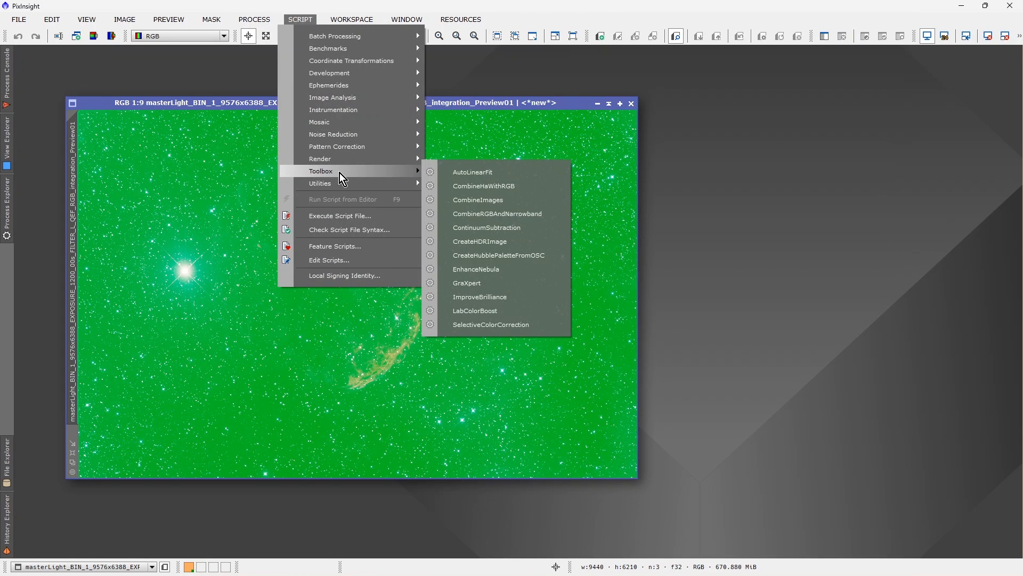
left_click(517, 284)
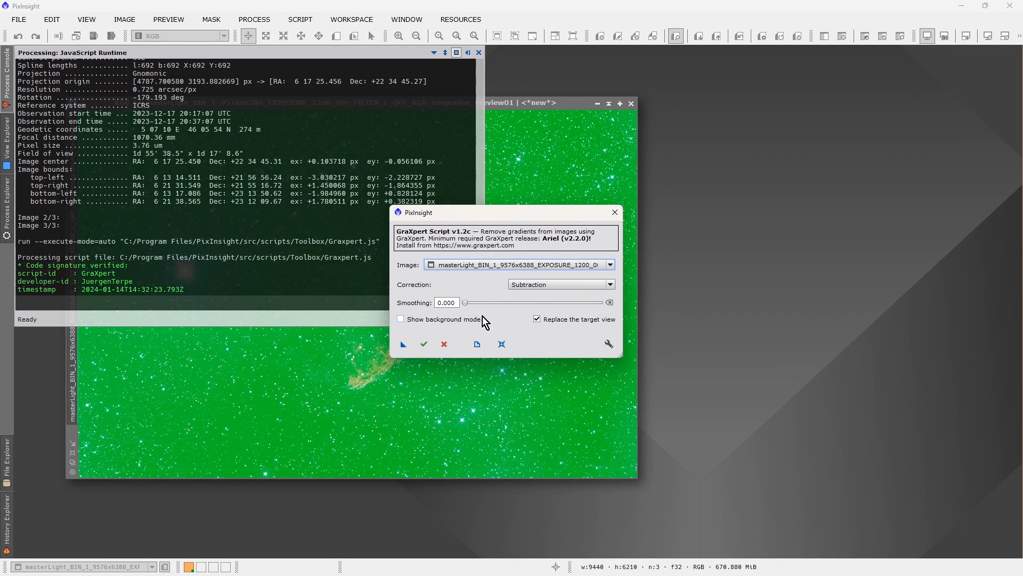
left_click(562, 264)
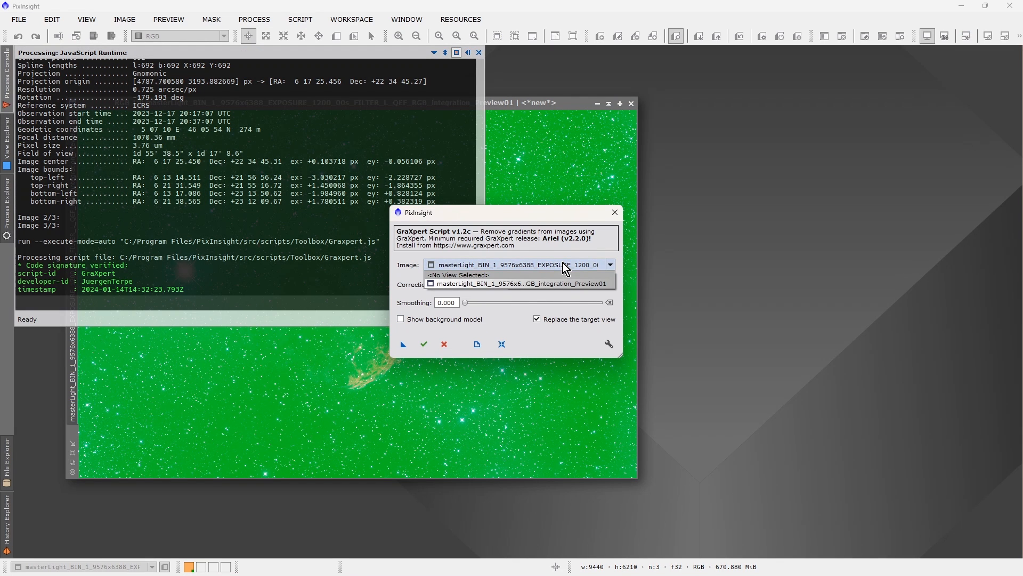
left_click(476, 284)
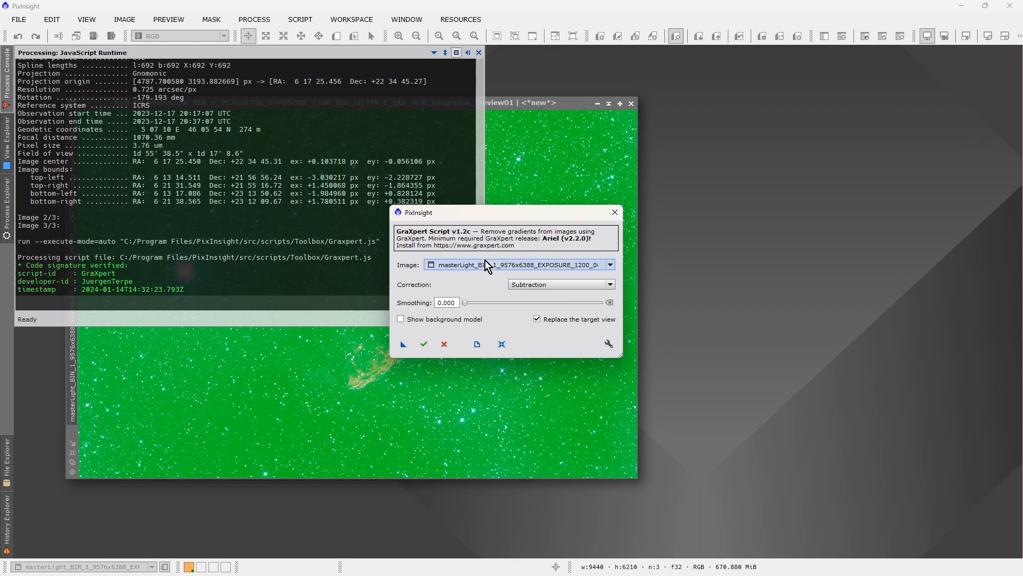
Keep the correction on Subtraction, set smoothing to 0.206, and move the GraXpert dialog clear of the image
left_click(556, 286)
left_click(556, 286)
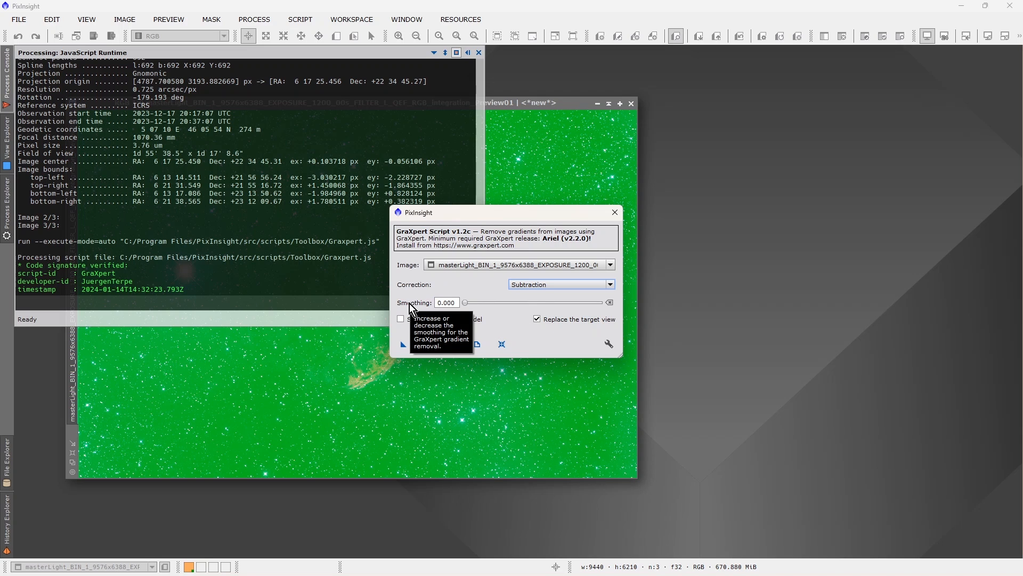
left_click_drag(464, 302, 492, 302)
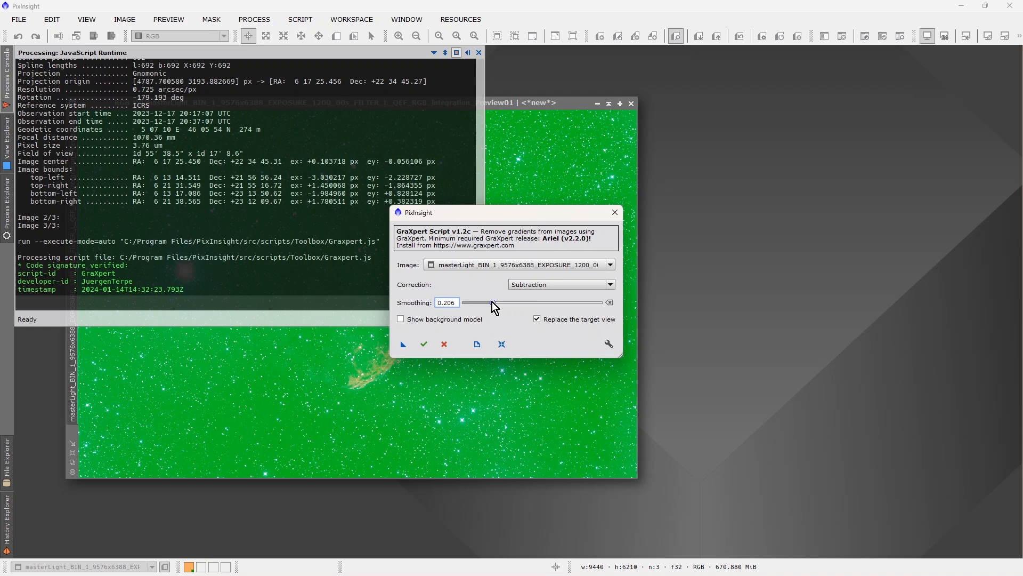
left_click_drag(553, 208, 827, 160)
Let the script set the path to GraXpert automatically, and run the gradient removal on the cropped image
left_click(699, 296)
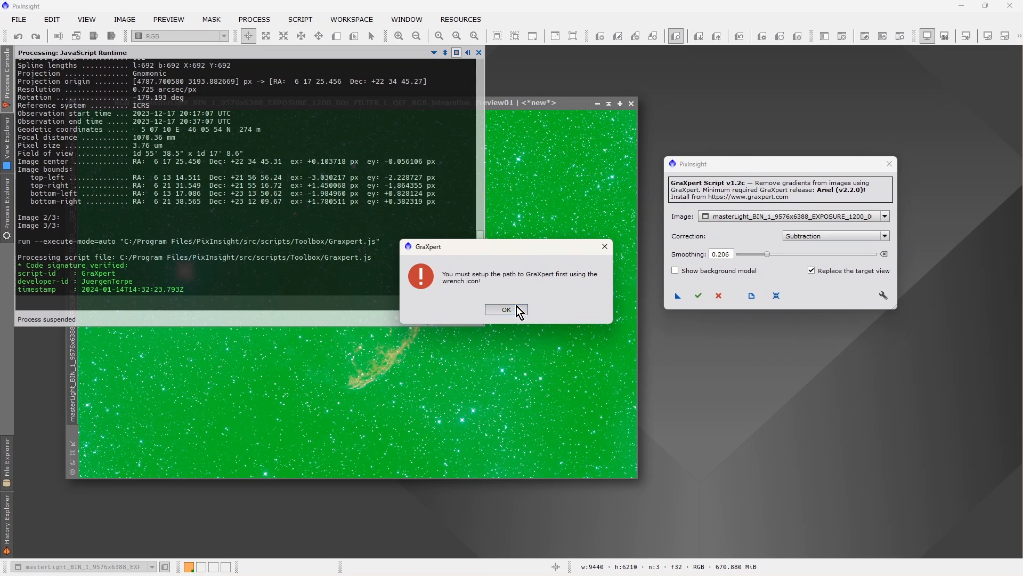
left_click(517, 307)
left_click(883, 295)
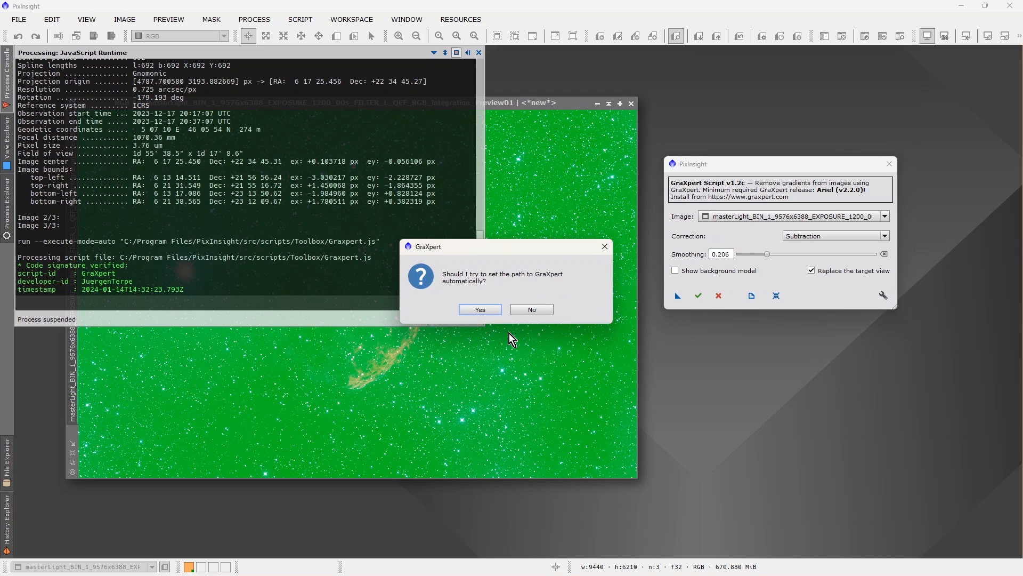
left_click(489, 312)
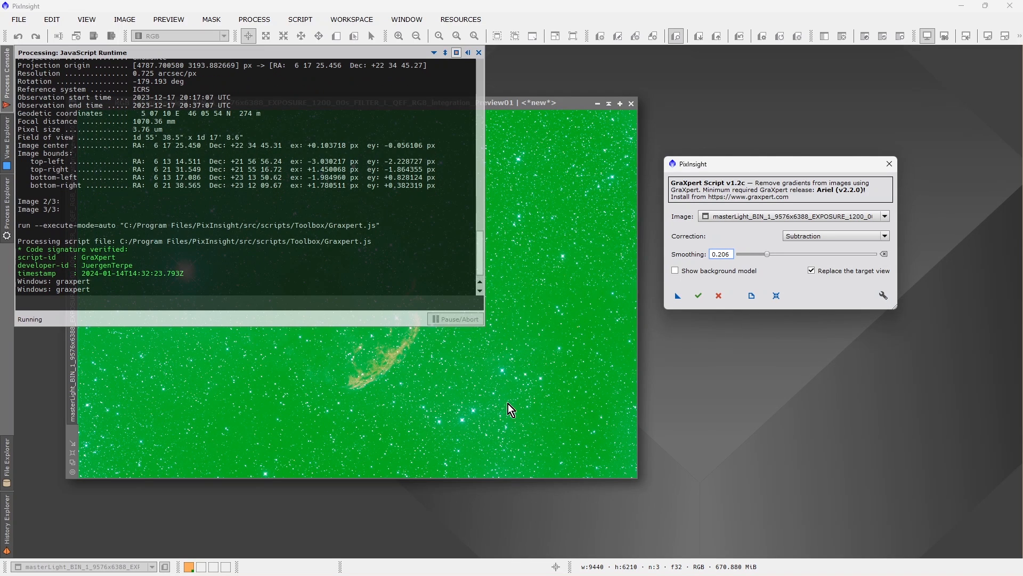
left_click(698, 295)
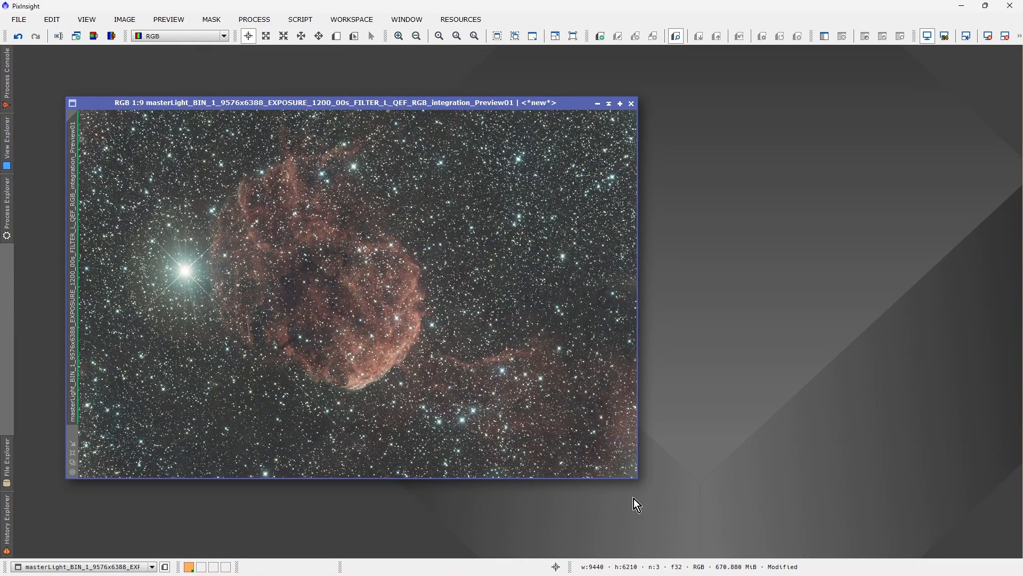
Examine the gradient-corrected nebula closely and across the full frame
scroll(362, 341, "up", 6)
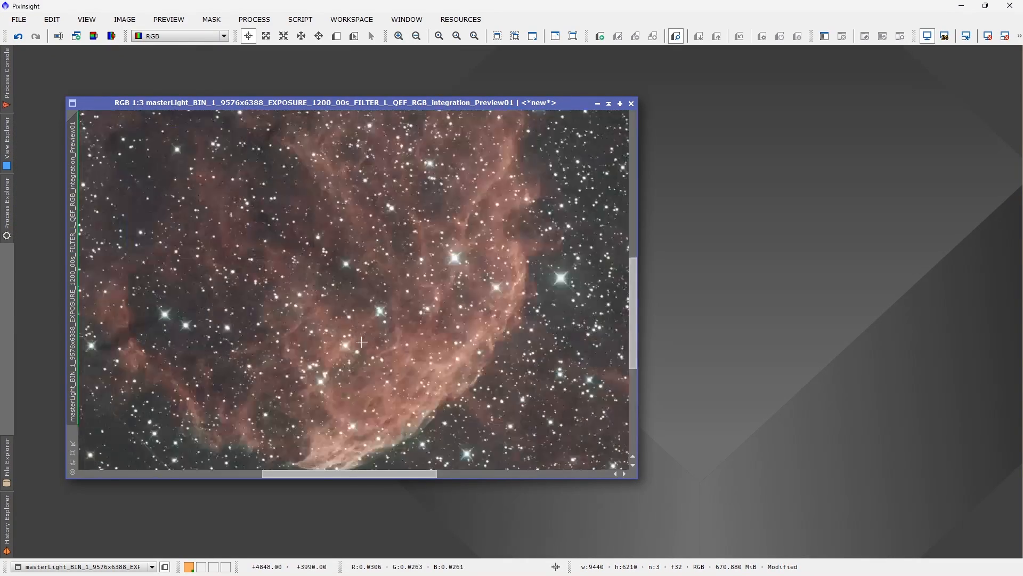
scroll(362, 342, "down", 6)
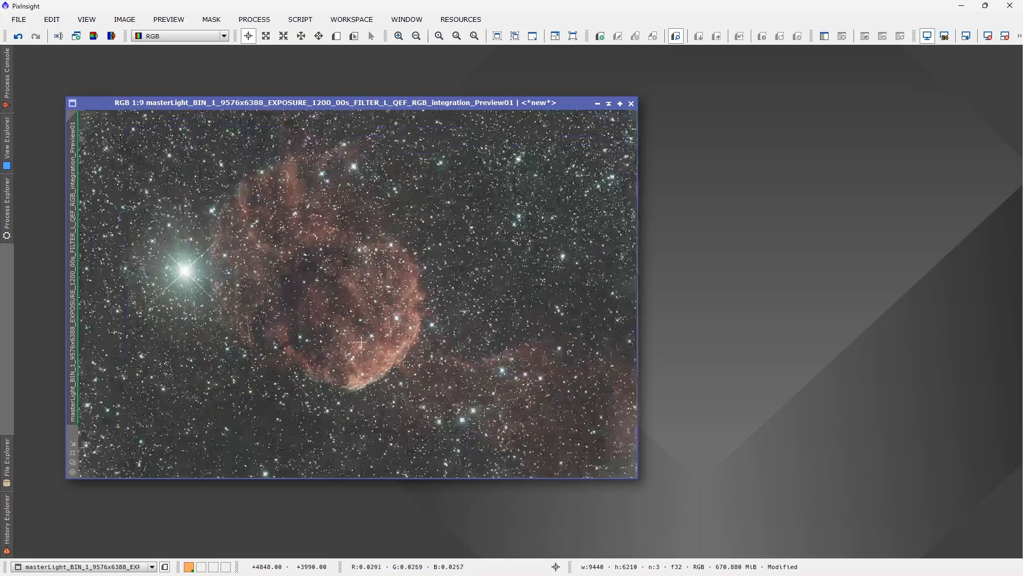
scroll(362, 342, "down", 1)
scroll(362, 342, "up", 1)
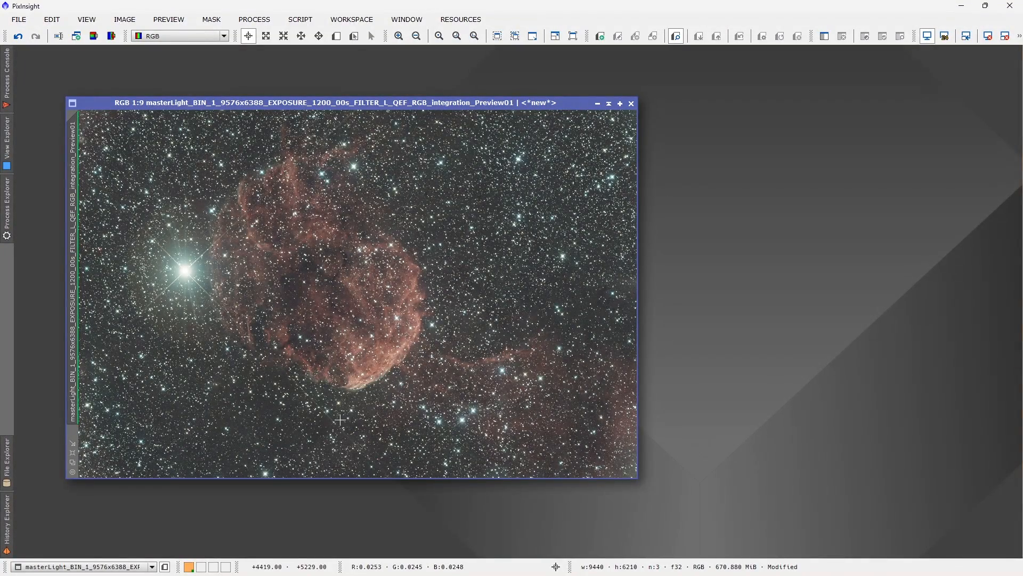
scroll(378, 321, "up", 1)
scroll(378, 321, "up", 3)
scroll(378, 320, "down", 5)
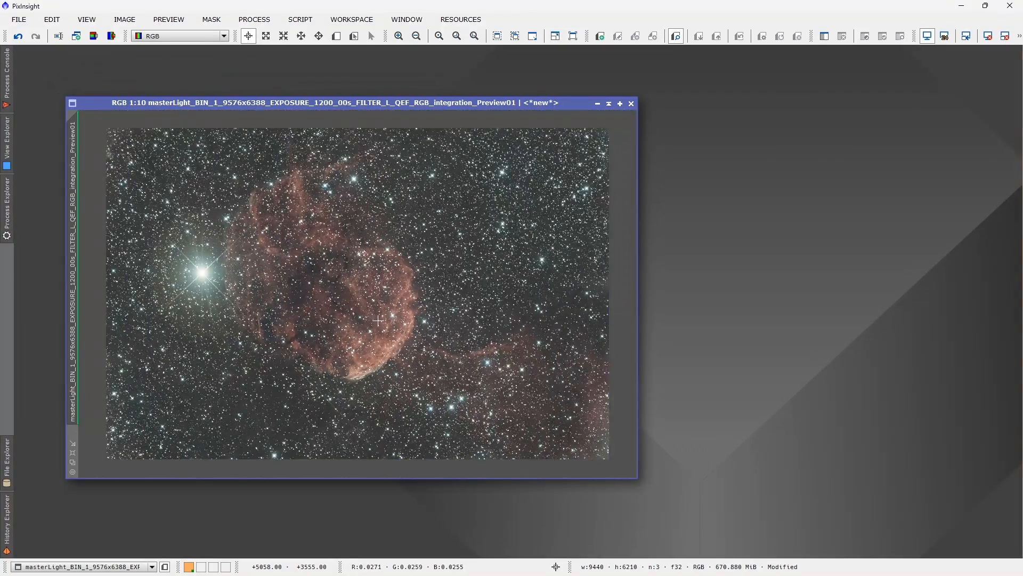
scroll(378, 319, "up", 1)
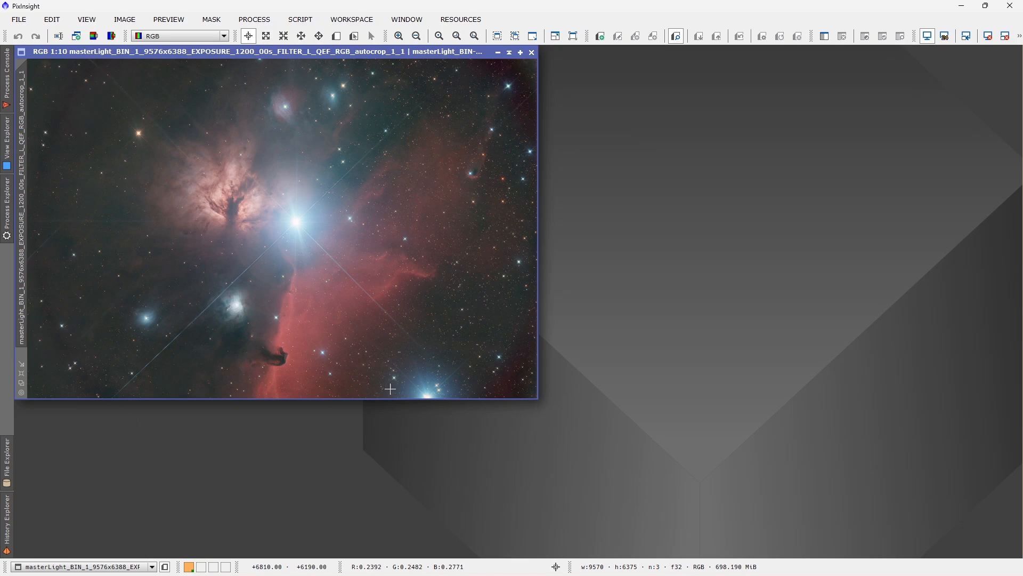
Reposition the Horsehead and Flame Nebula image window and launch the GraXpert script on it with Subtraction correction
left_click_drag(452, 54, 616, 69)
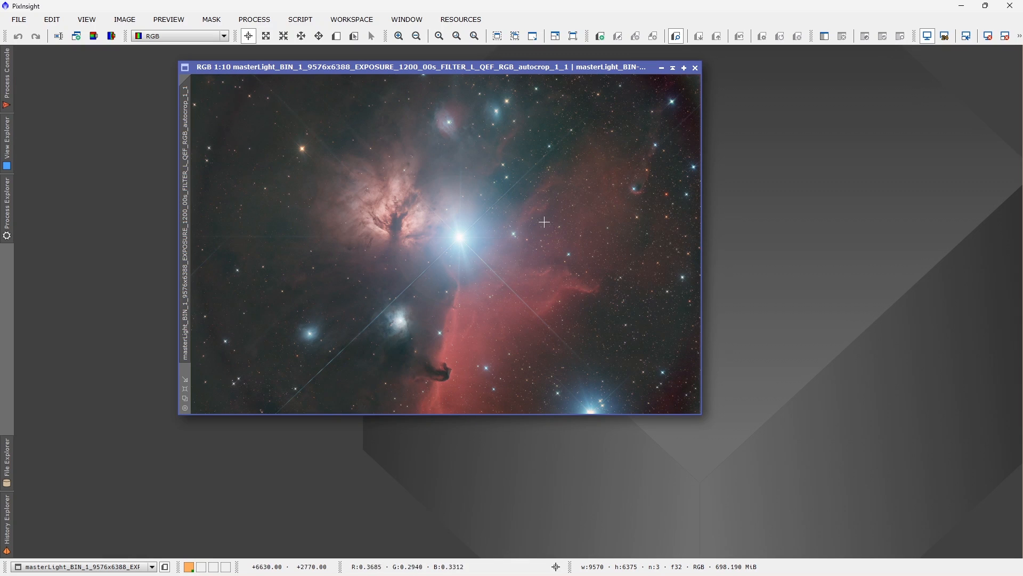
left_click_drag(551, 75, 451, 87)
left_click(302, 20)
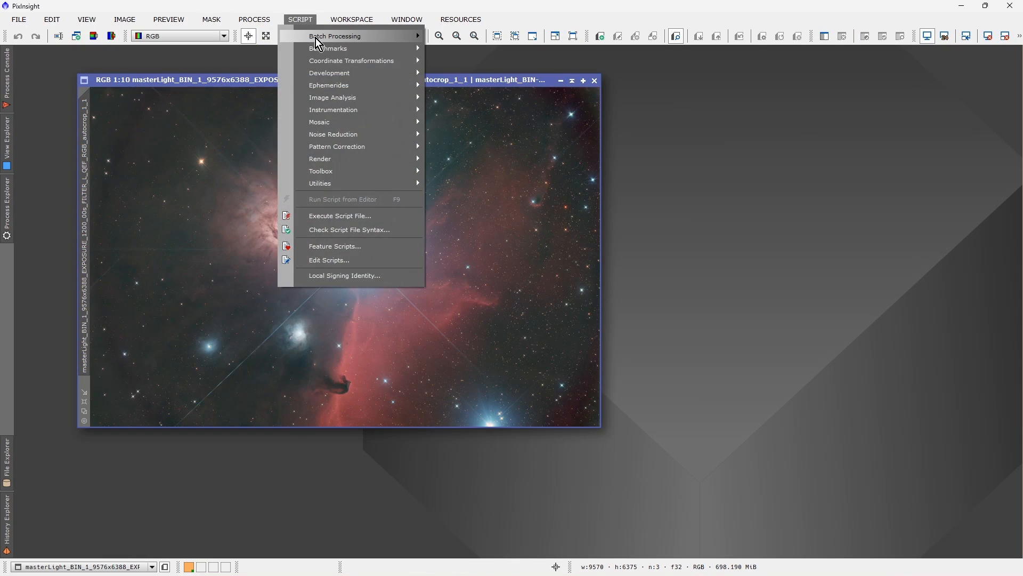
mouse_move(389, 179)
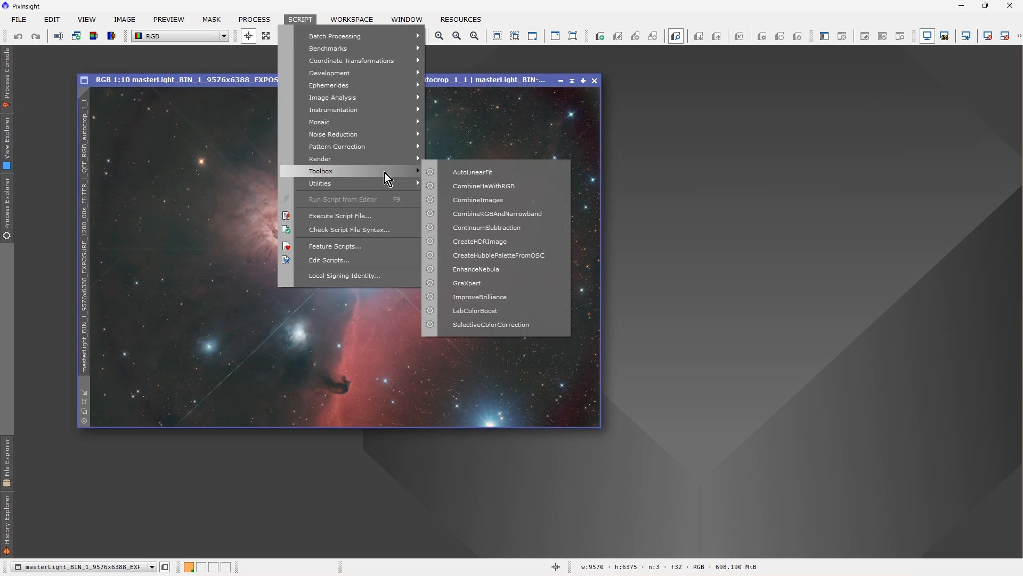
left_click(535, 292)
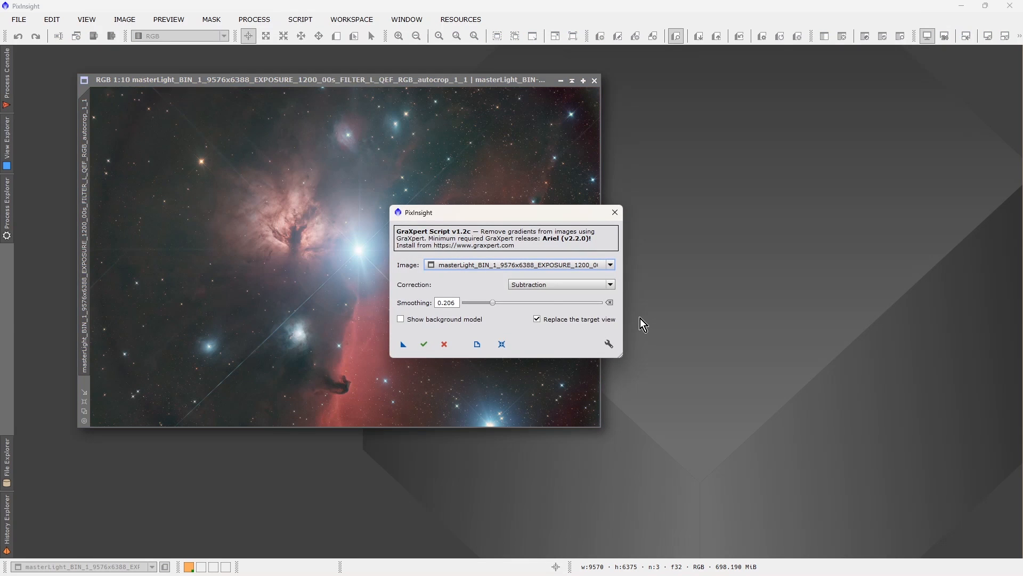
left_click(554, 287)
left_click(555, 294)
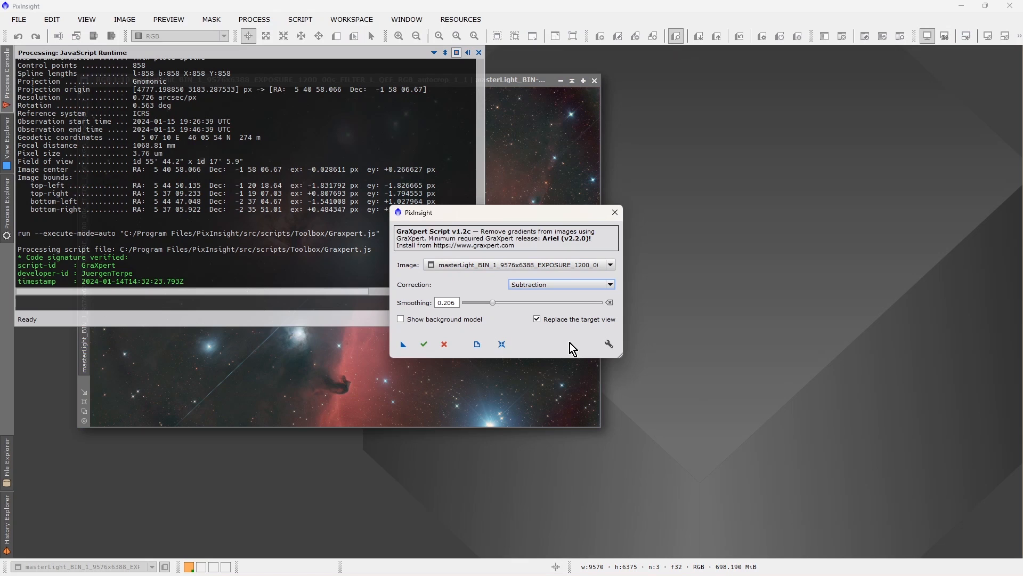
Enable the background model output, target the autocrop_1_1 image, and run GraXpert with smoothing 0.206
left_click(471, 319)
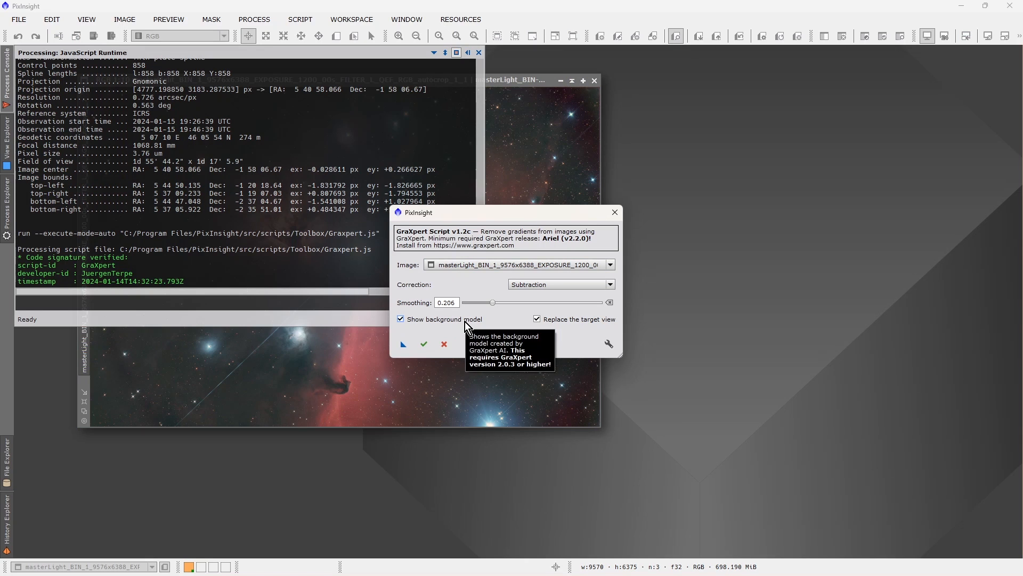
left_click(494, 265)
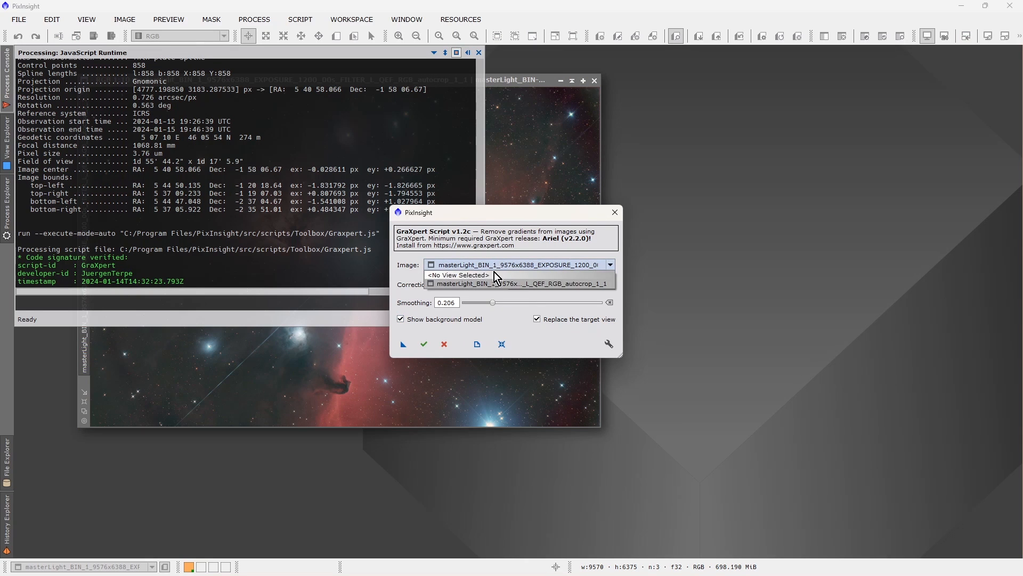
left_click(495, 279)
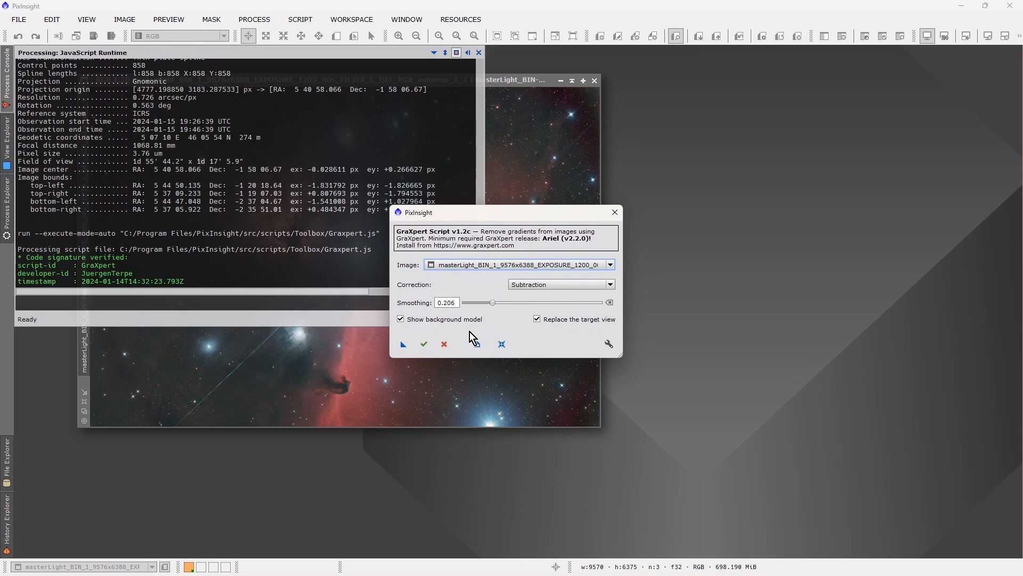
left_click(424, 347)
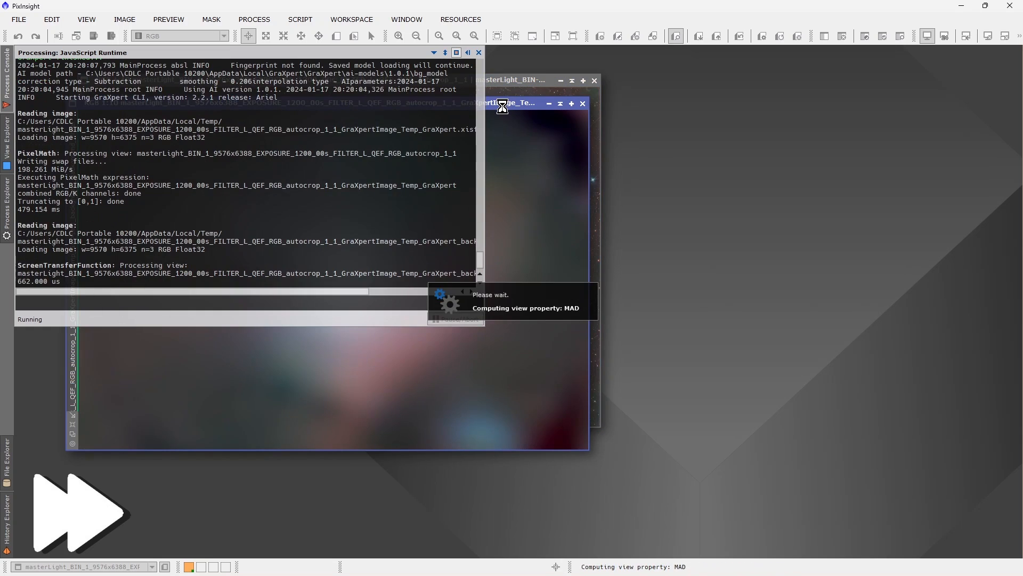
Spread the background model and corrected image windows apart and compare the two
left_click_drag(446, 108, 820, 106)
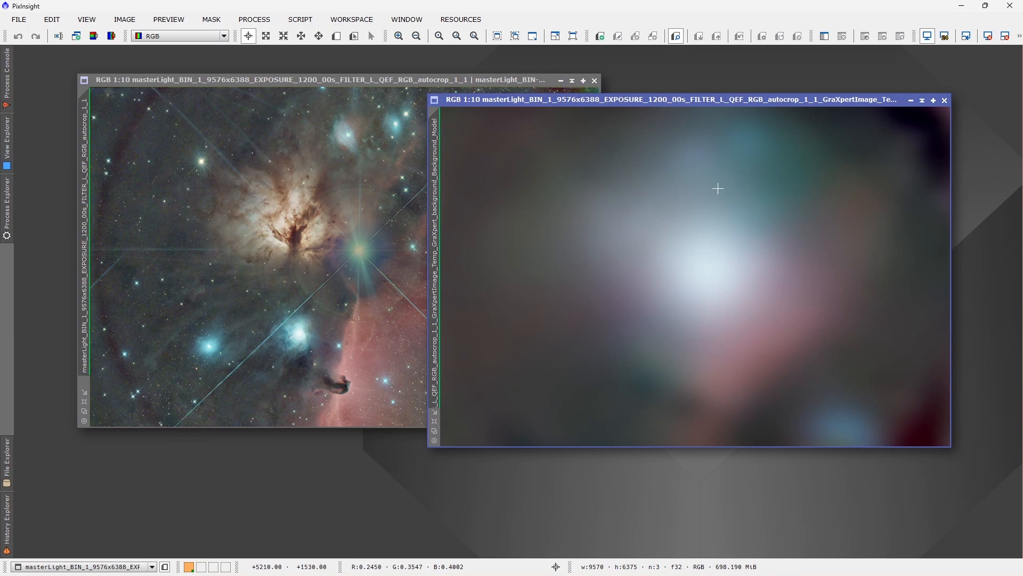
left_click(372, 83)
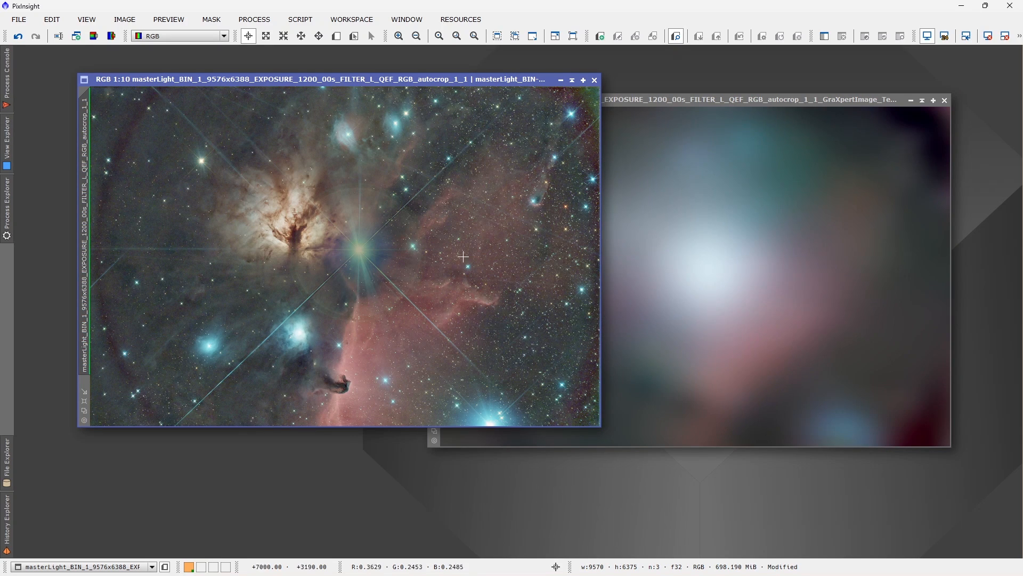
left_click(664, 101)
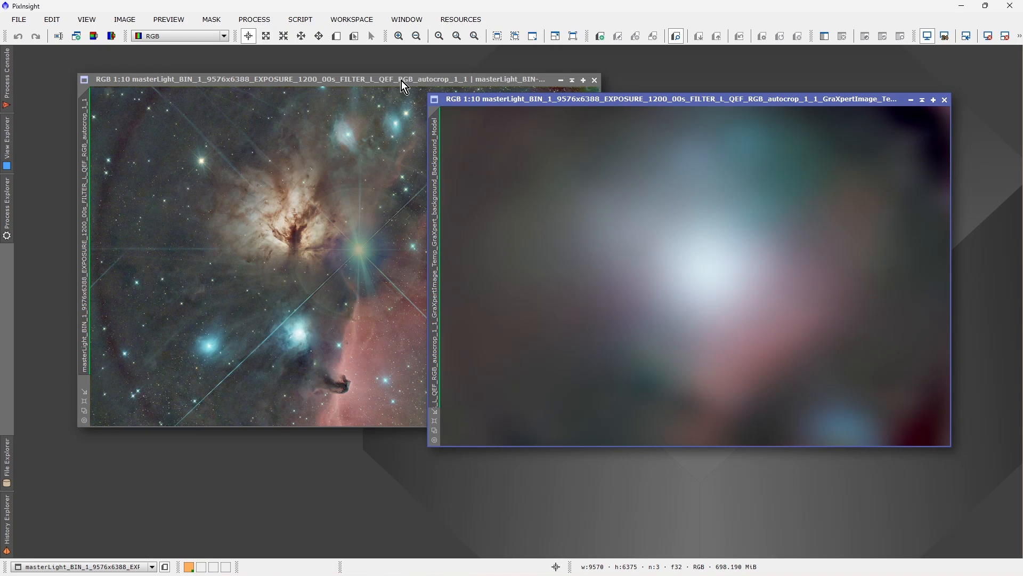
left_click_drag(410, 81, 363, 76)
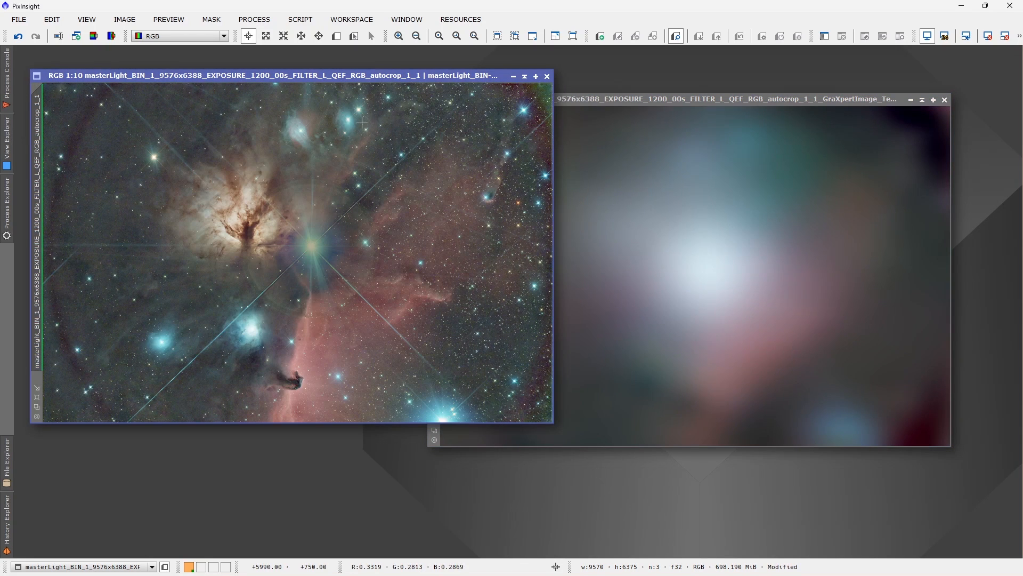
Undo the gradient removal on the Horsehead image and line up the background model window beside it
key("ctrl+z")
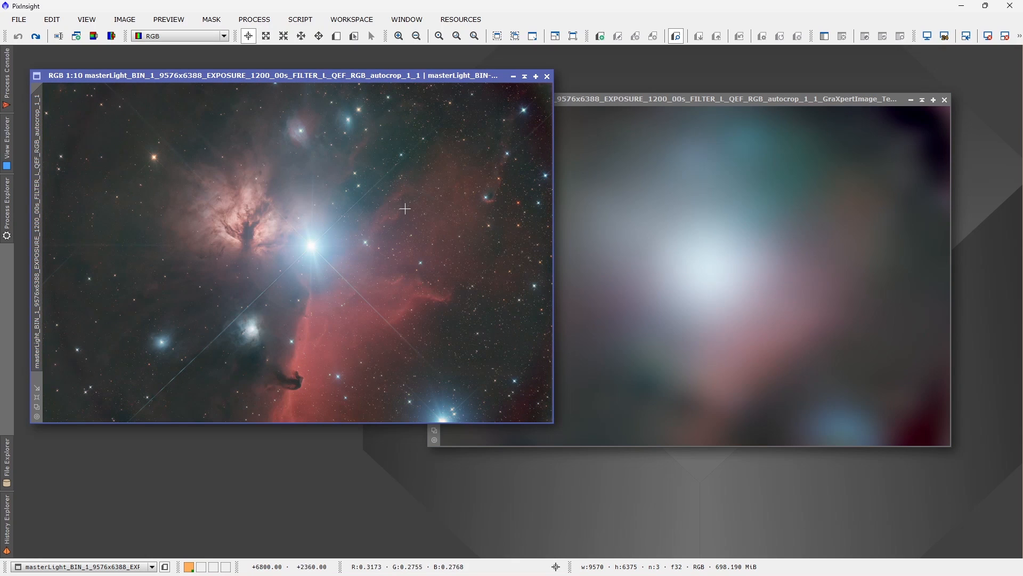
left_click_drag(726, 102, 740, 73)
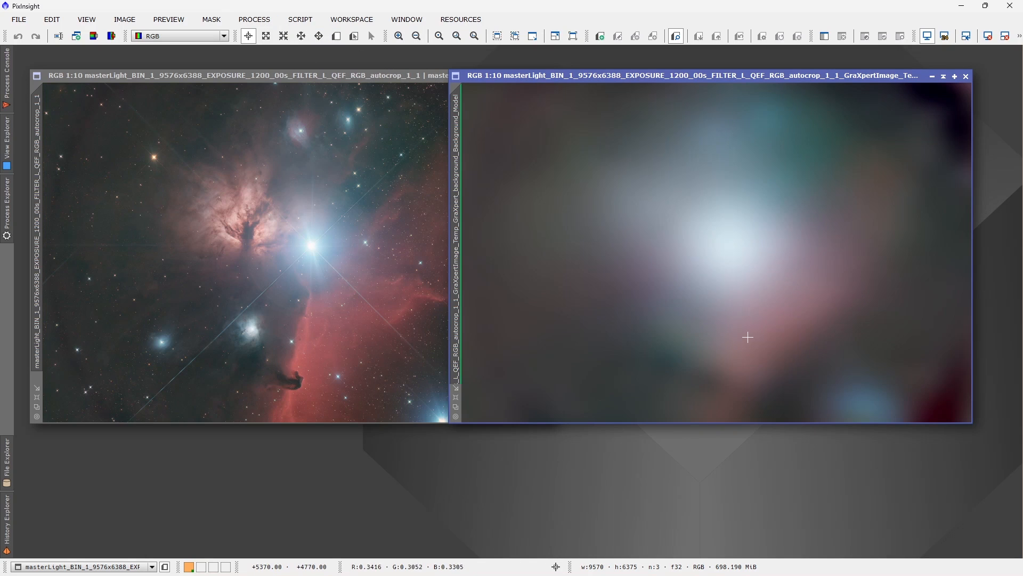
Extract the R, G and B channels of the GraXpert background model as separate grayscale images with ChannelExtraction
left_click(261, 21)
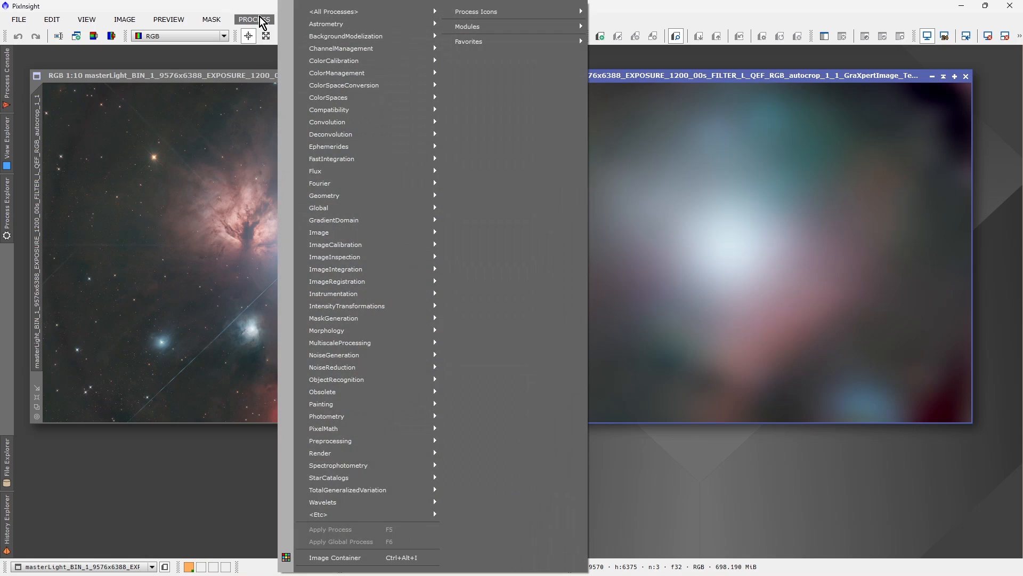
mouse_move(332, 16)
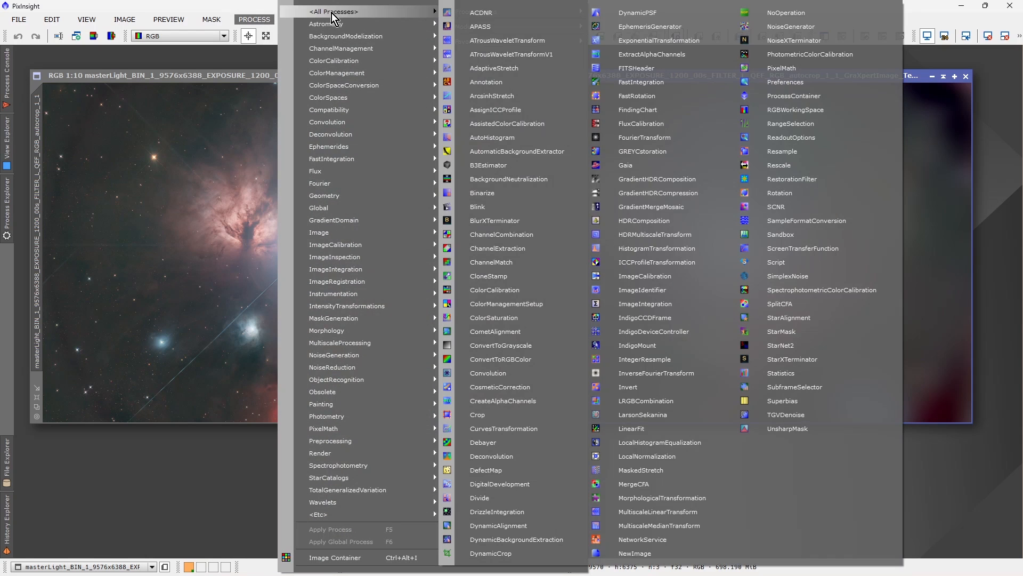
mouse_move(363, 50)
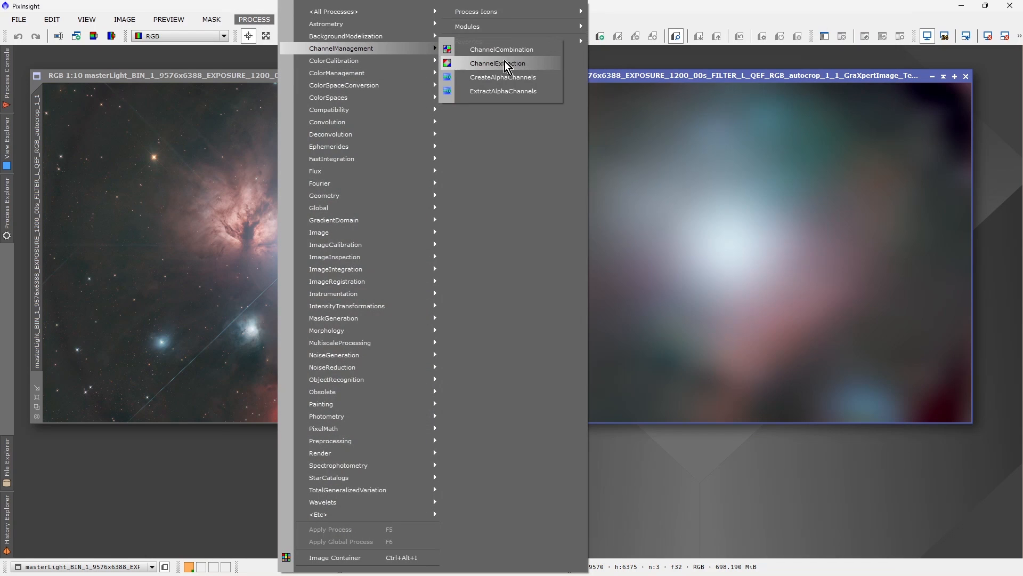
left_click(499, 63)
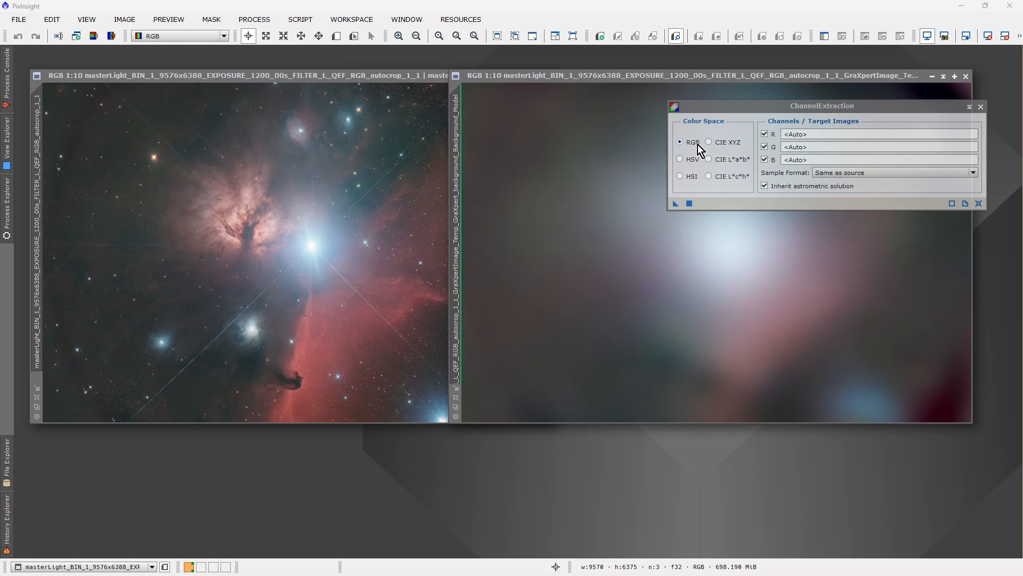
left_click(690, 203)
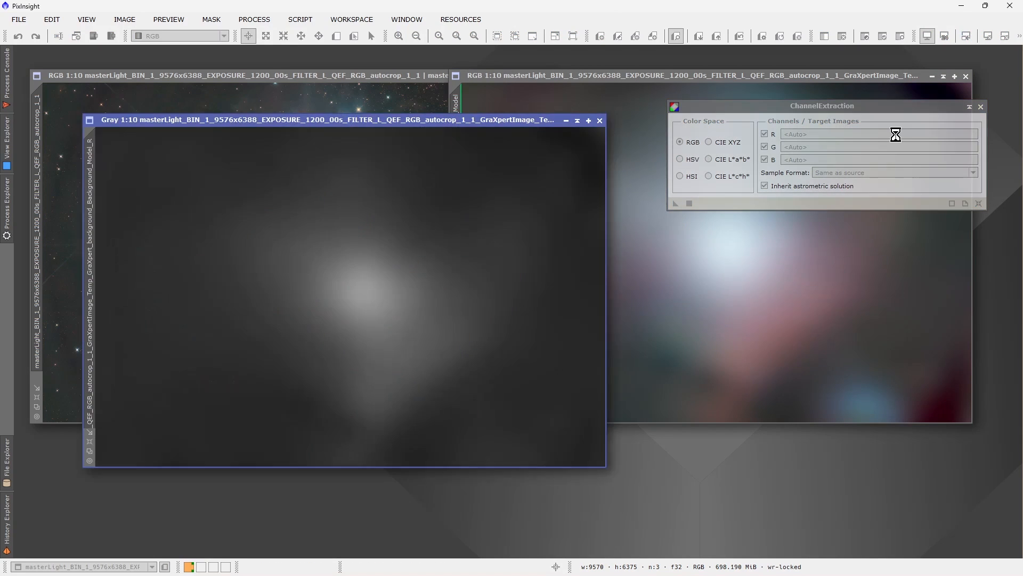
left_click(981, 106)
Widen and spread out the blue and green channel windows of the background model for comparison
left_click_drag(468, 155, 801, 149)
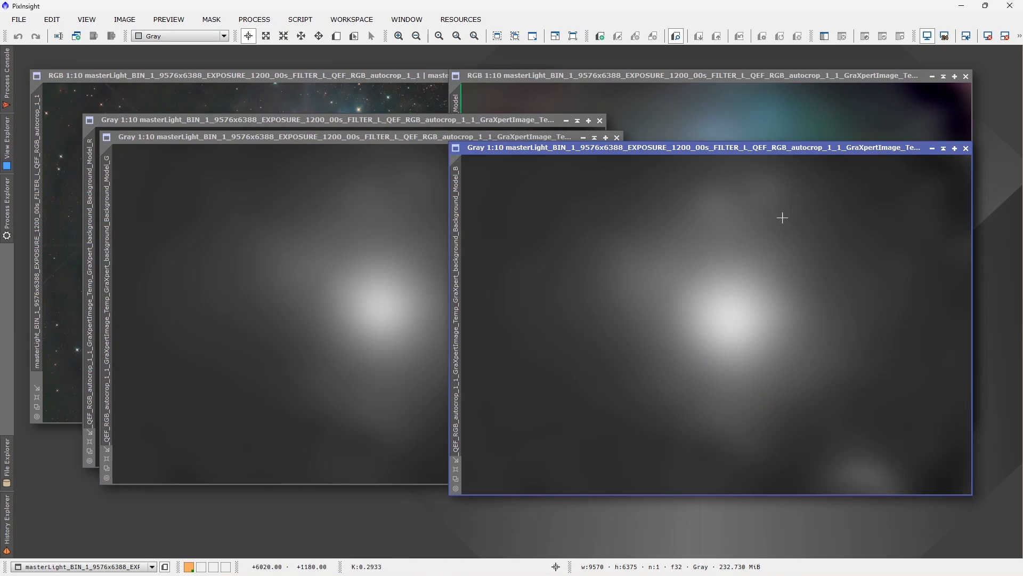
left_click_drag(972, 190, 1022, 195)
left_click_drag(449, 210, 310, 217)
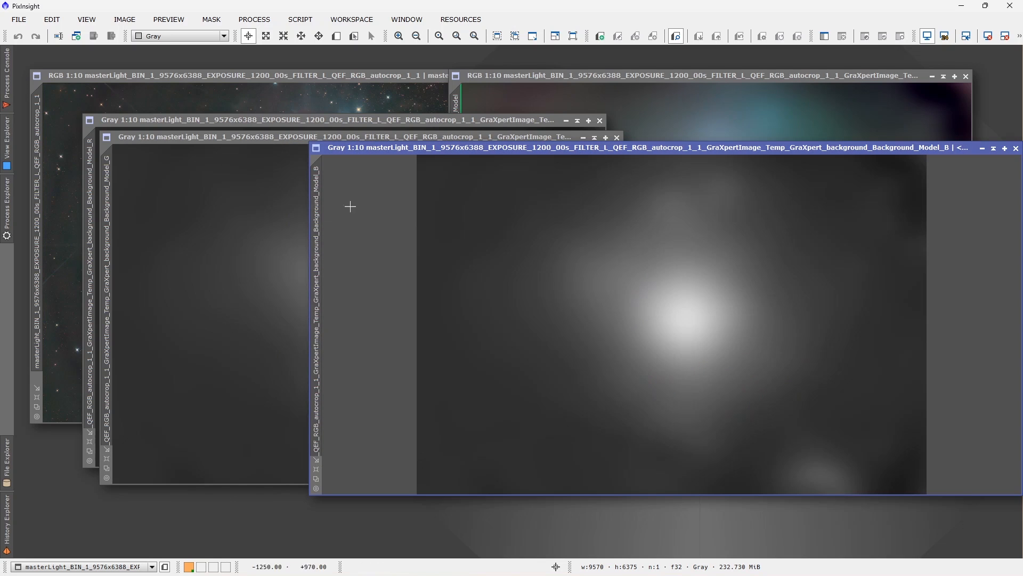
left_click(429, 137)
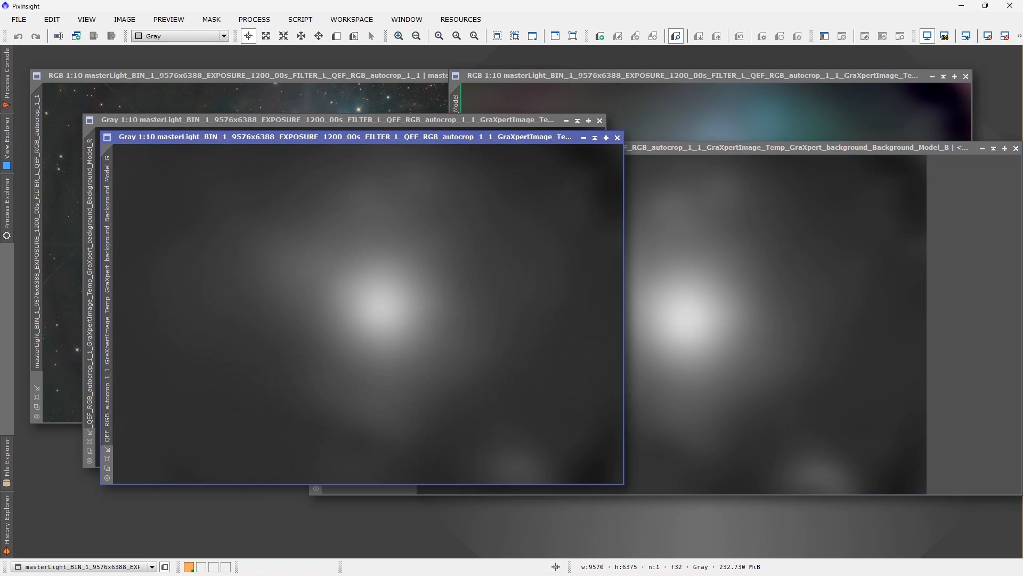
left_click_drag(623, 199, 947, 203)
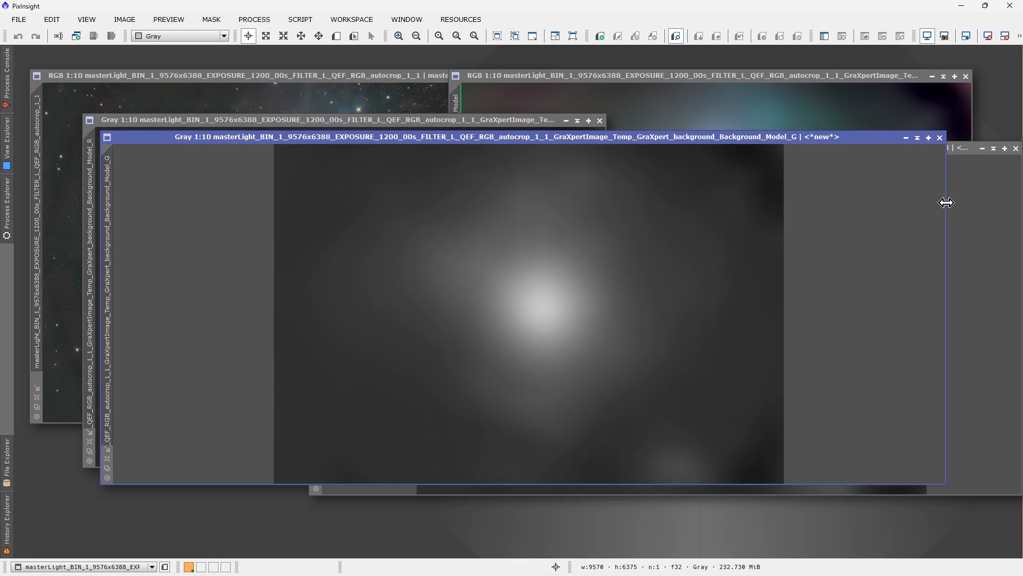
left_click_drag(811, 140, 793, 185)
Widen the red channel window, move it clear of the others, and compare the red, green and blue background models
left_click(507, 126)
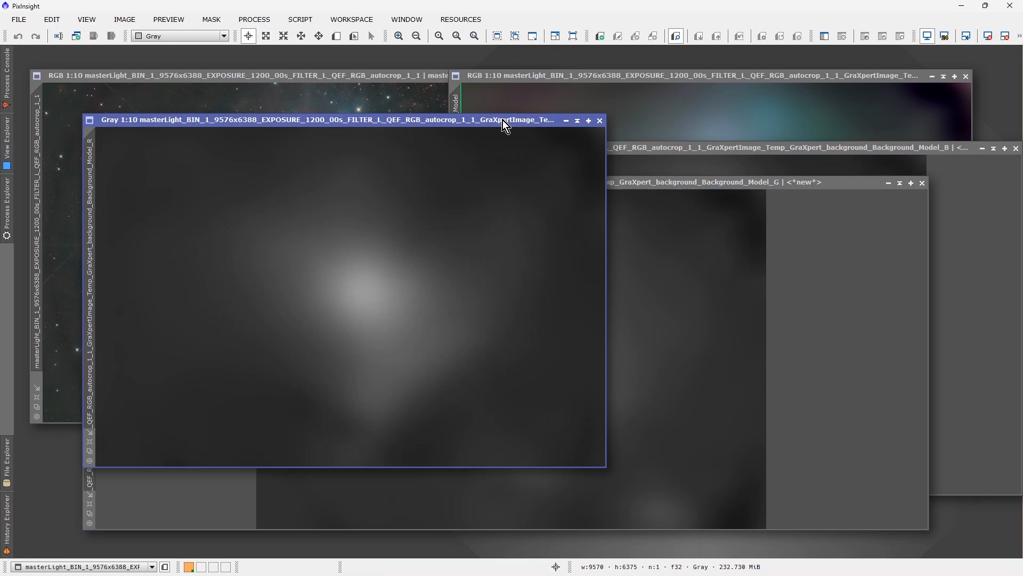
left_click_drag(607, 169, 896, 169)
scroll(467, 186, "down", 3)
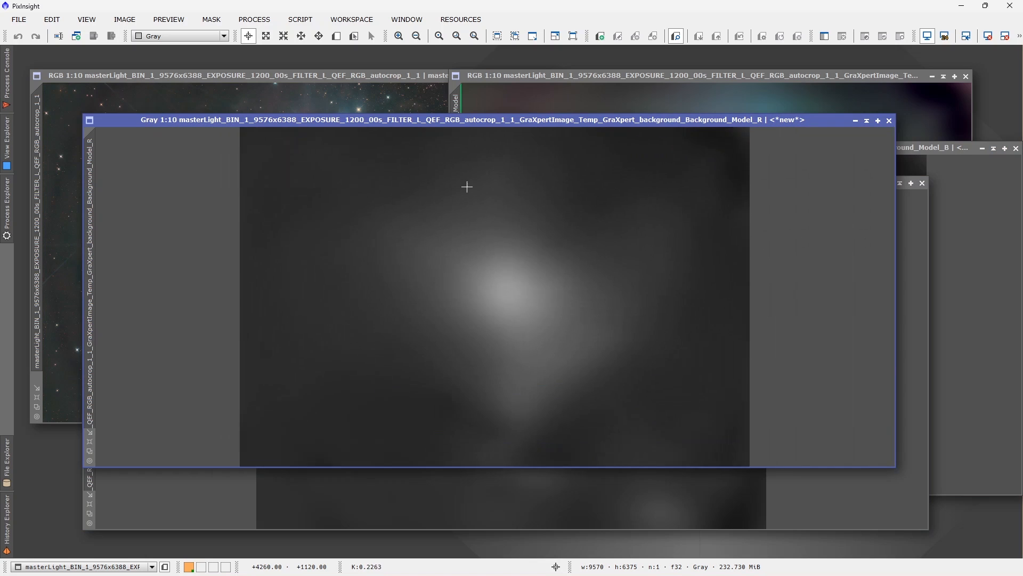
left_click_drag(522, 126, 447, 72)
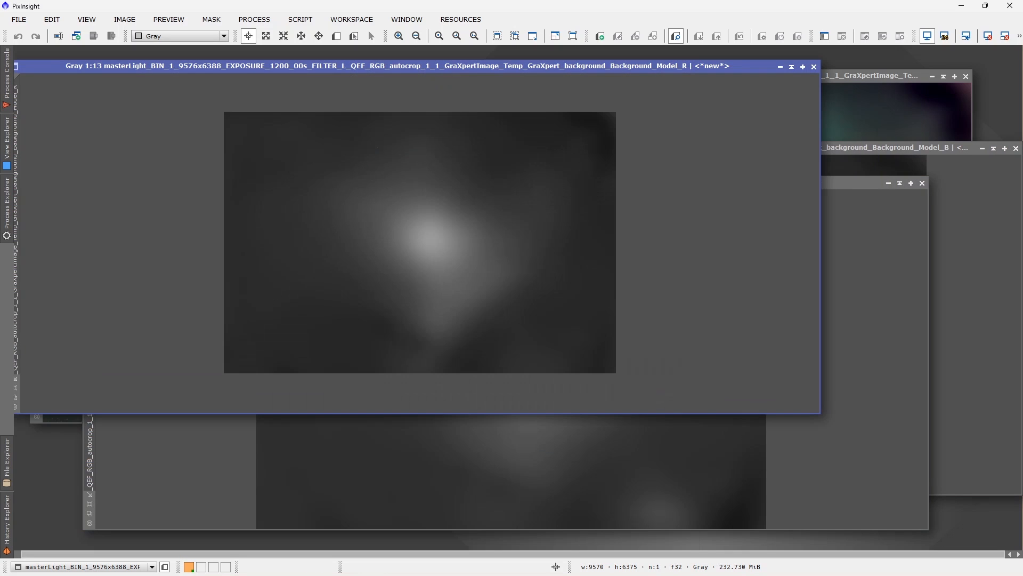
left_click(516, 481)
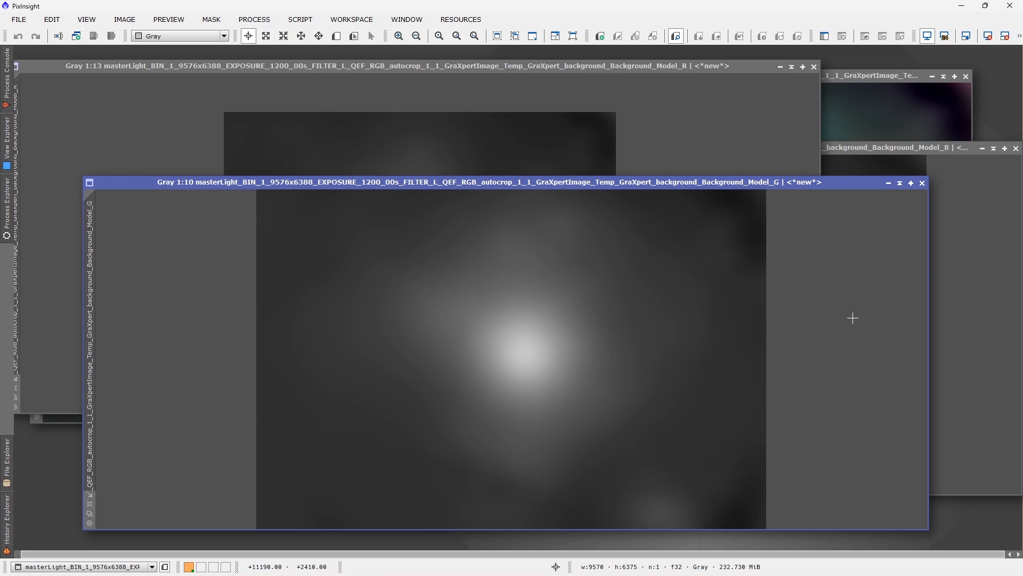
left_click(970, 239)
left_click(245, 373)
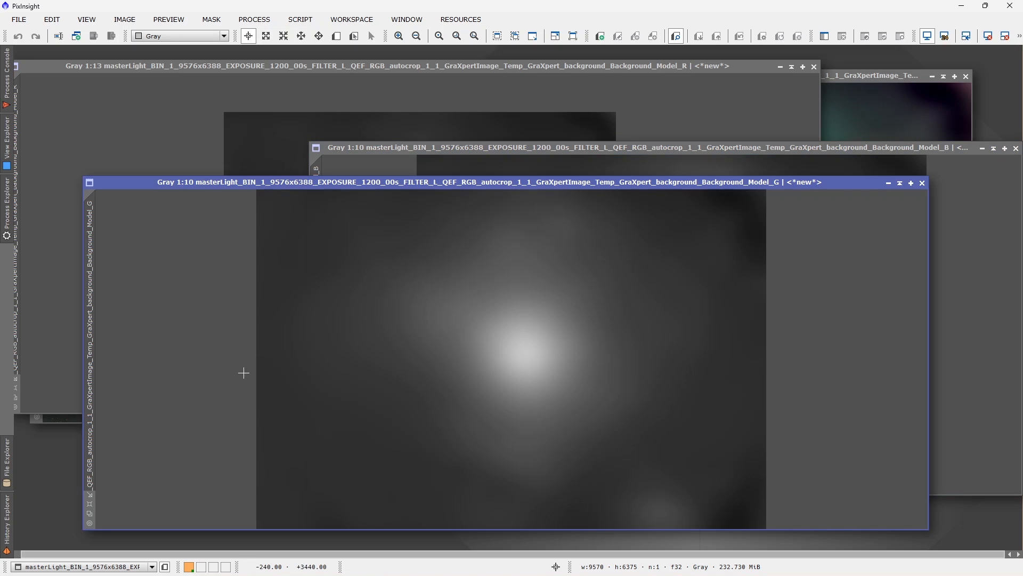
left_click(977, 282)
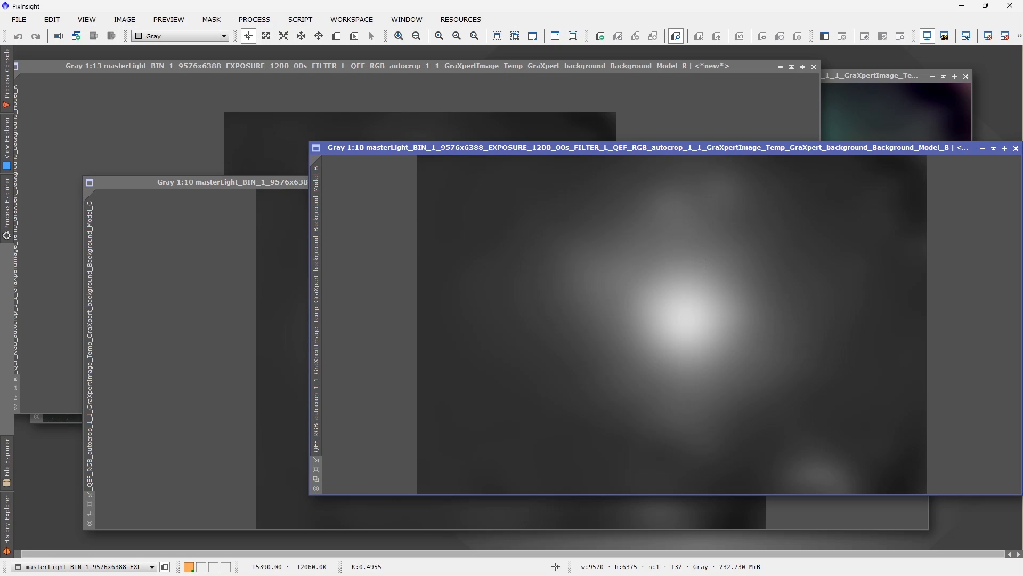
Close the blue and red channel images of the background model, keeping the green one open
left_click(1017, 149)
left_click(688, 88)
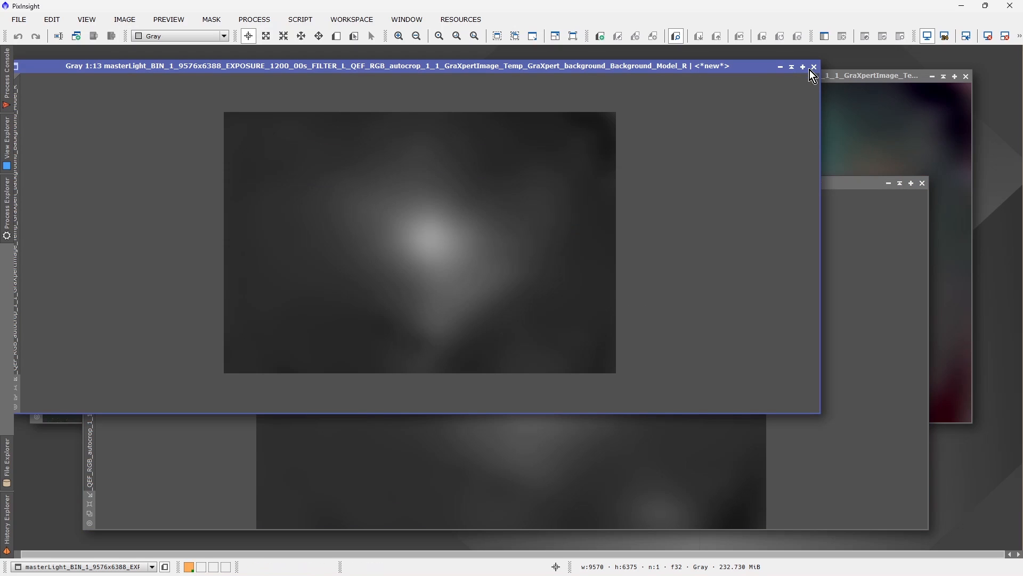
left_click(816, 67)
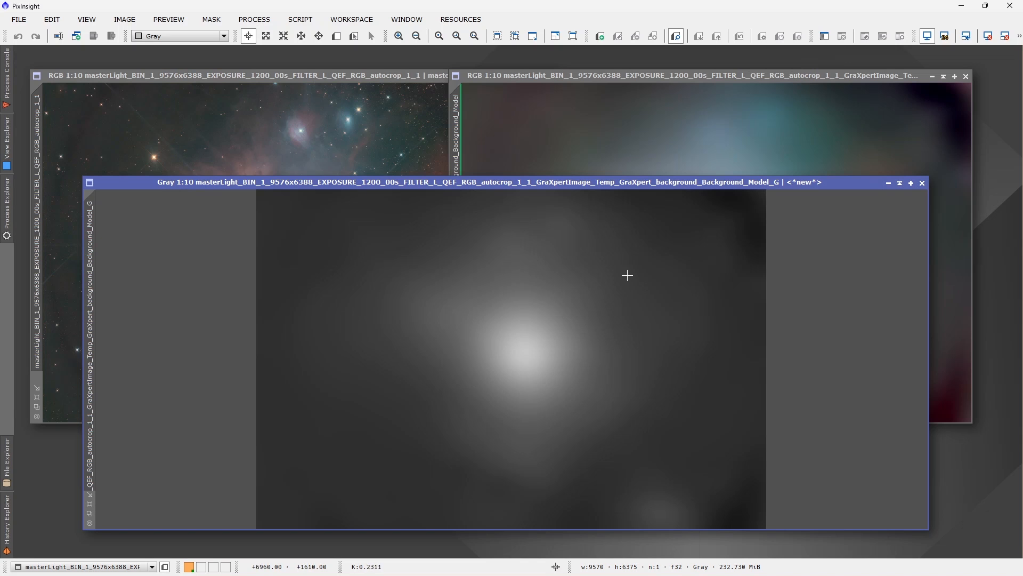
Build a PixelMath RGB/K expression that subtracts the green background model (Background_Model_G) divided by 2 from the autocrop_1_1 image
left_click(333, 77)
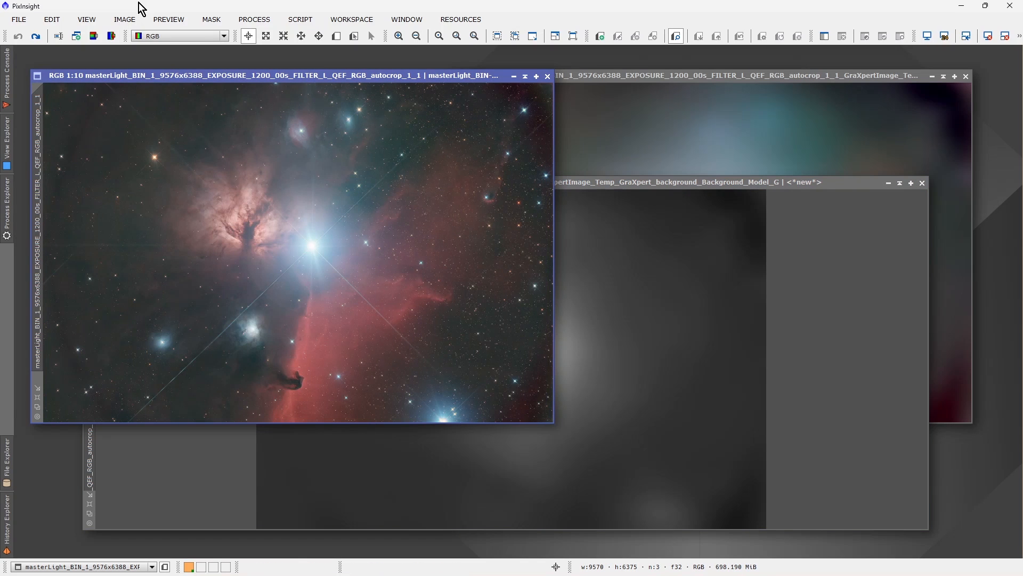
left_click(255, 20)
mouse_move(349, 12)
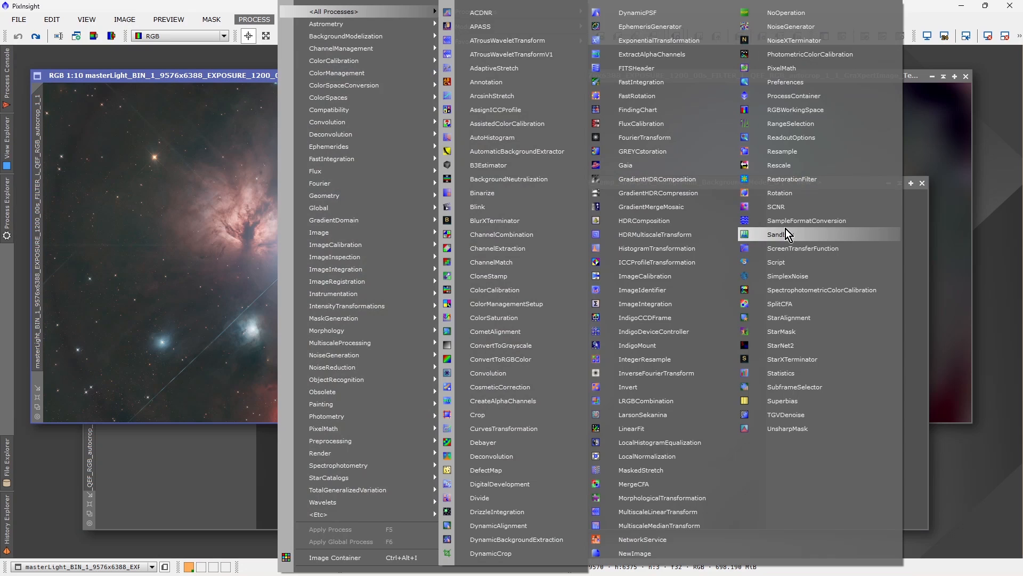
left_click(793, 68)
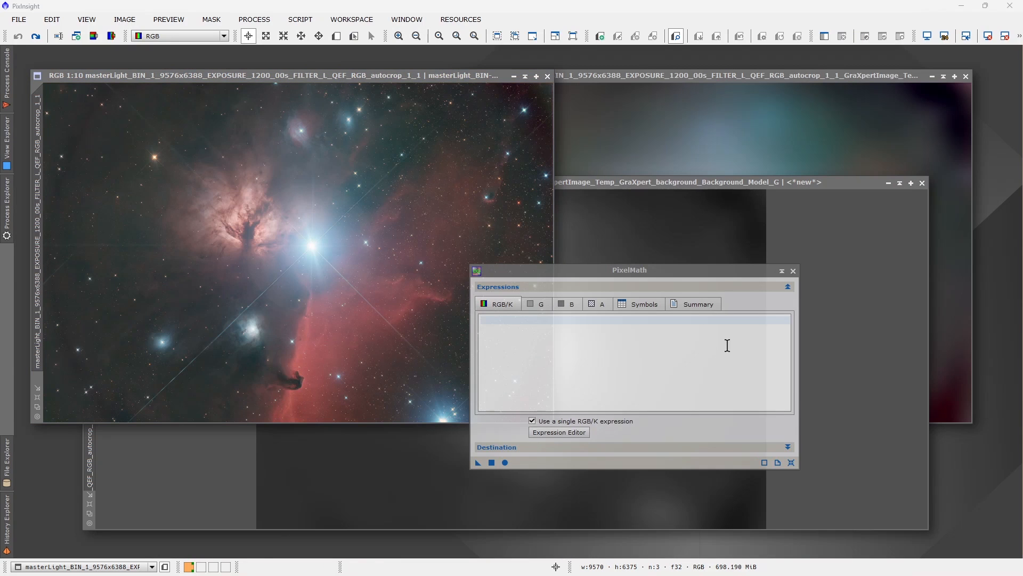
left_click(559, 436)
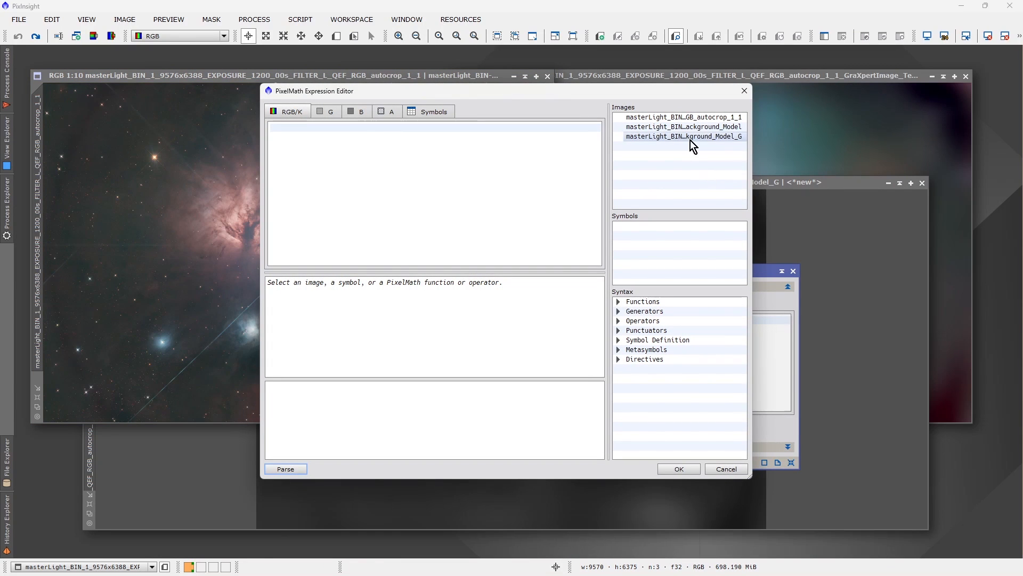
double_click(728, 117)
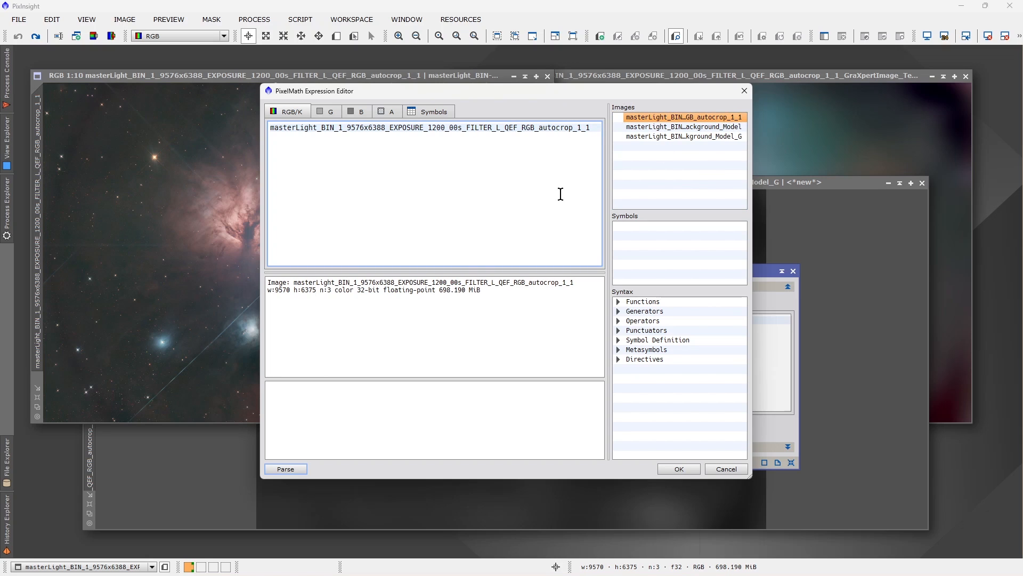
key("Return")
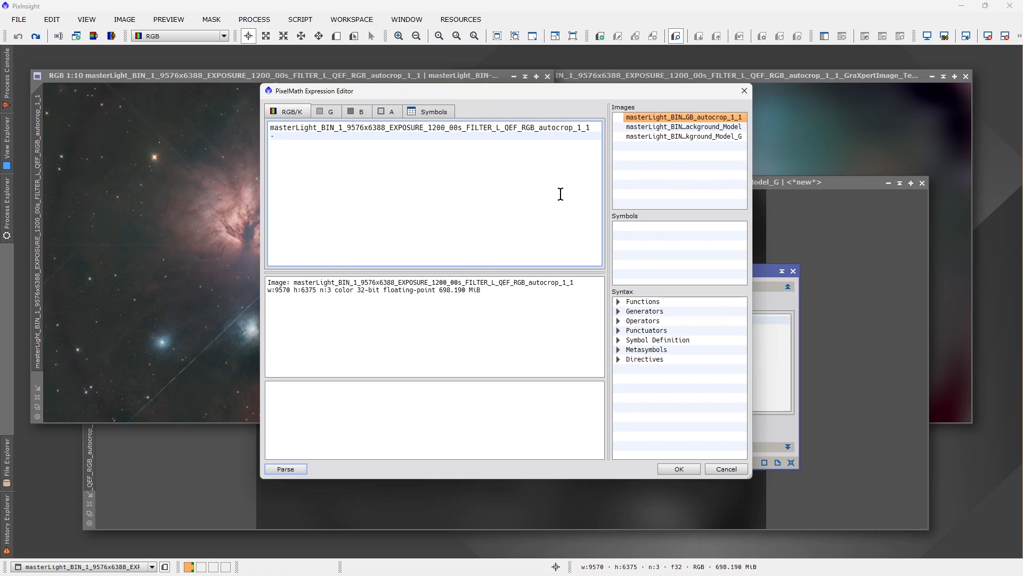
key("Return")
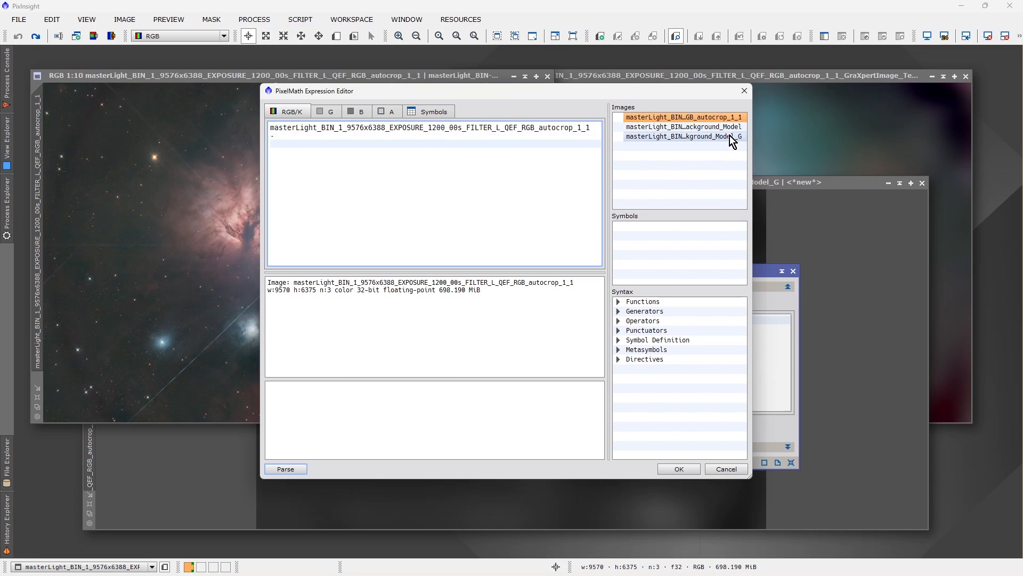
double_click(730, 137)
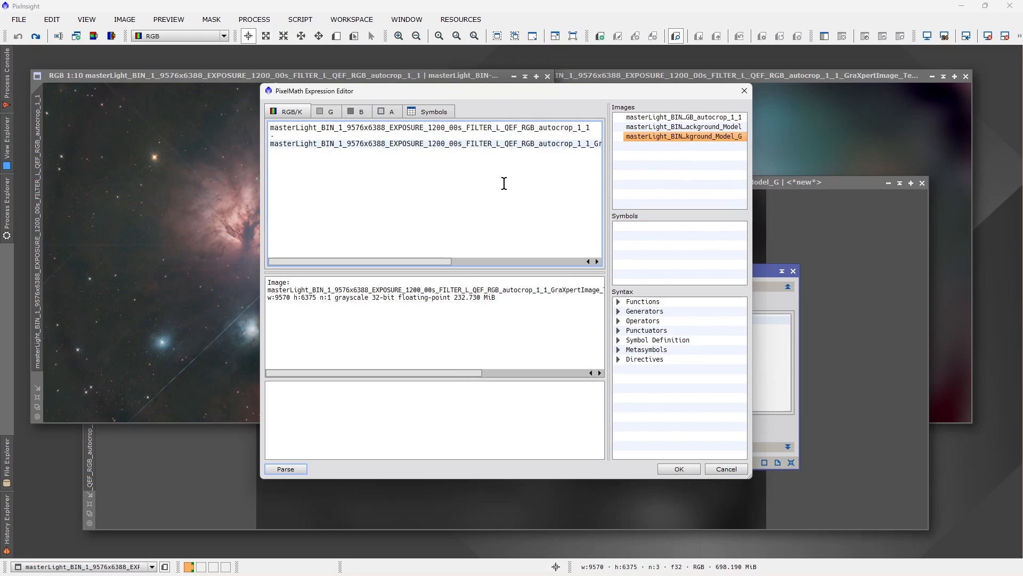
type("/2")
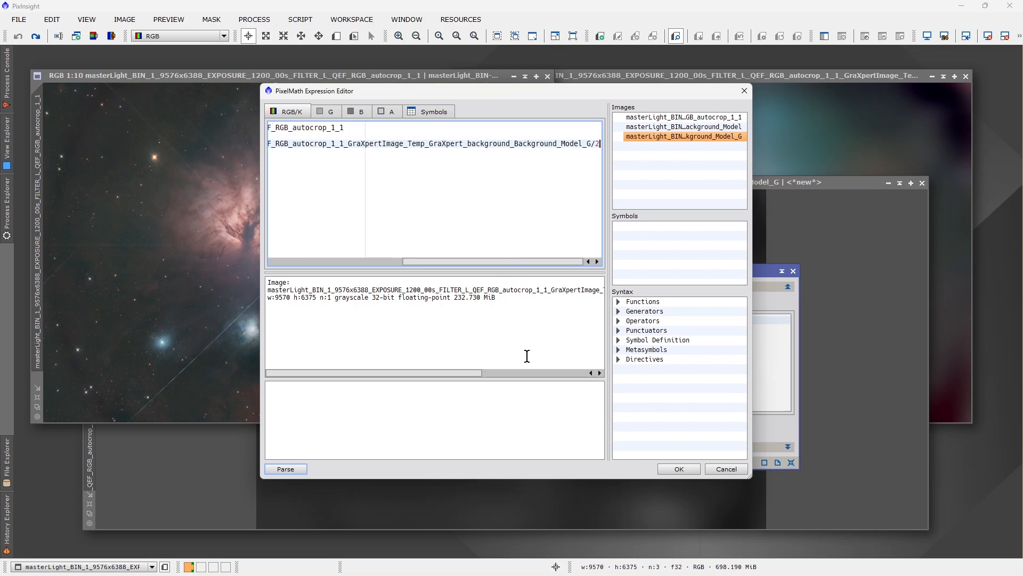
left_click(675, 469)
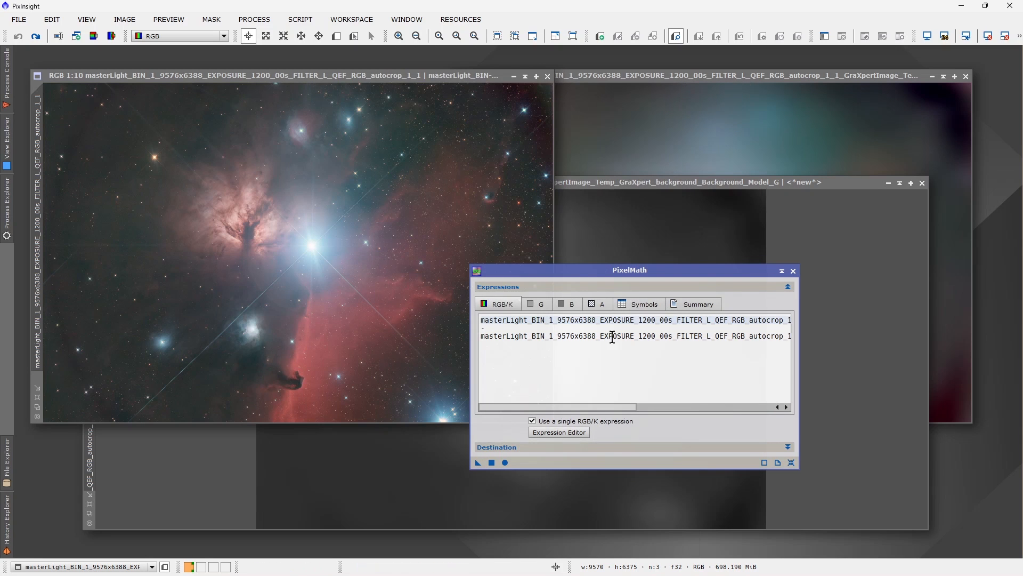
Apply the PixelMath subtraction to the Horsehead image and inspect the whole frame
left_click(439, 75)
left_click_drag(634, 270, 783, 164)
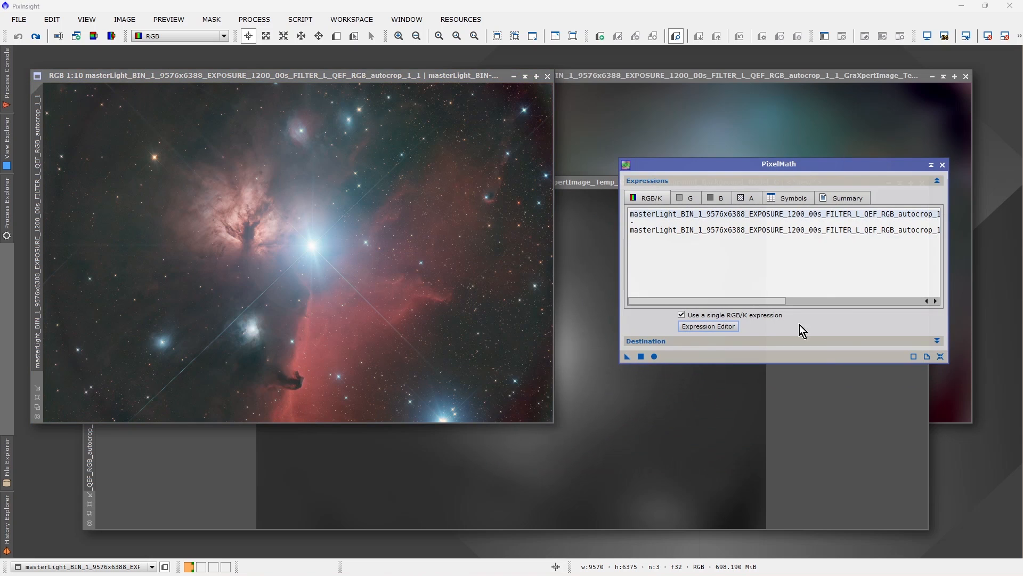
left_click(642, 356)
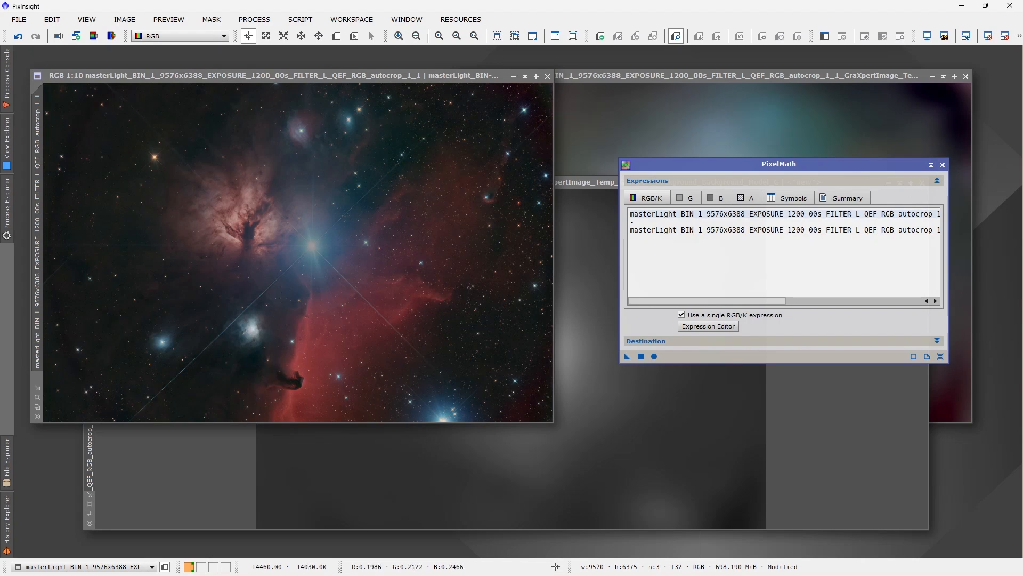
left_click(260, 263)
scroll(261, 262, "down", 1)
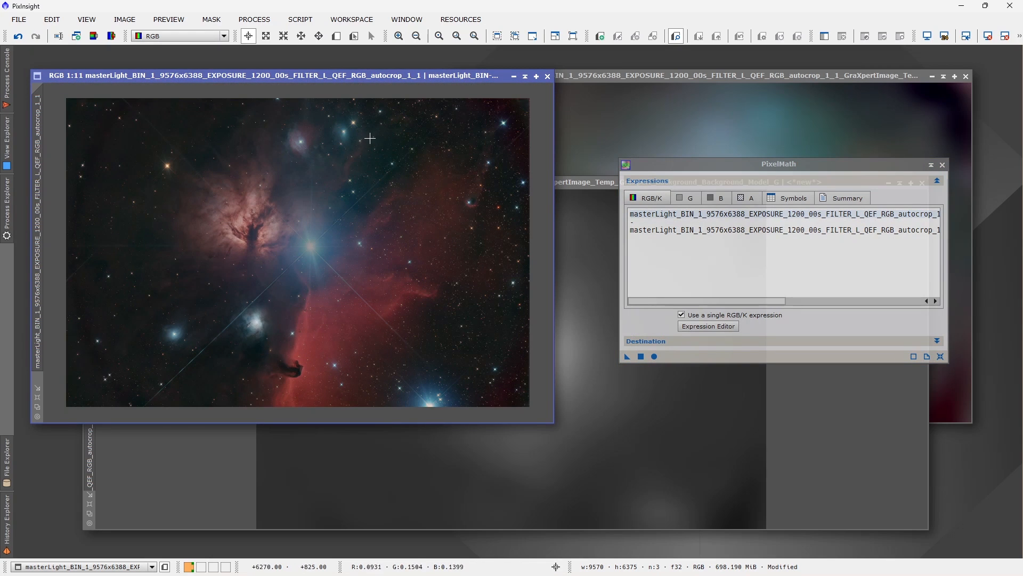
Close PixelMath, minimize the green and color background model windows, and reposition the Horsehead image in the cleared workspace
left_click_drag(387, 76, 520, 70)
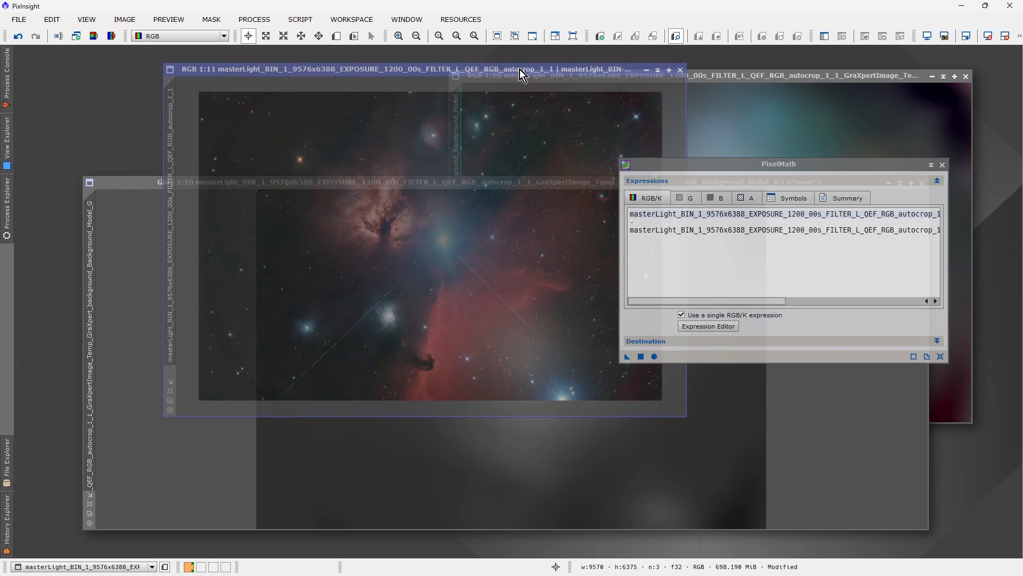
left_click(944, 164)
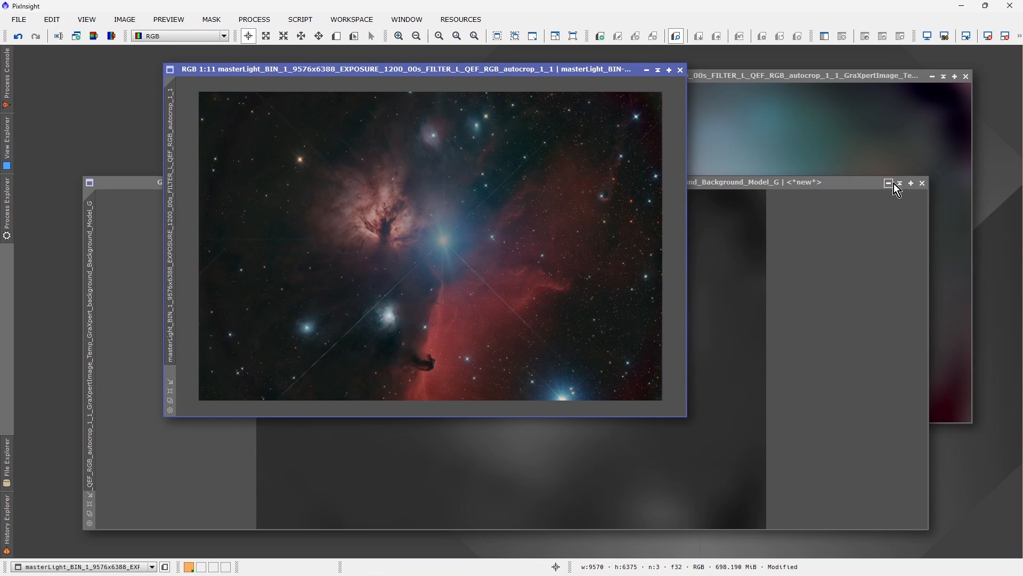
left_click(890, 183)
left_click(933, 77)
left_click_drag(469, 70, 396, 74)
Open HistogramTransformation with a real-time preview, lower the midtones to about 0.348 and load the Horsehead image's histogram
left_click(270, 21)
mouse_move(371, 12)
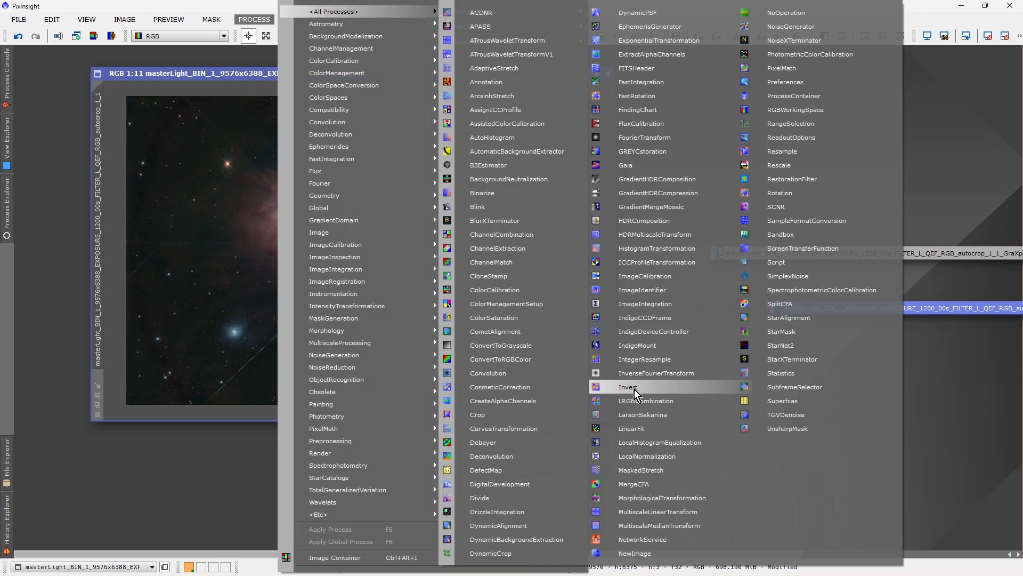
left_click(700, 249)
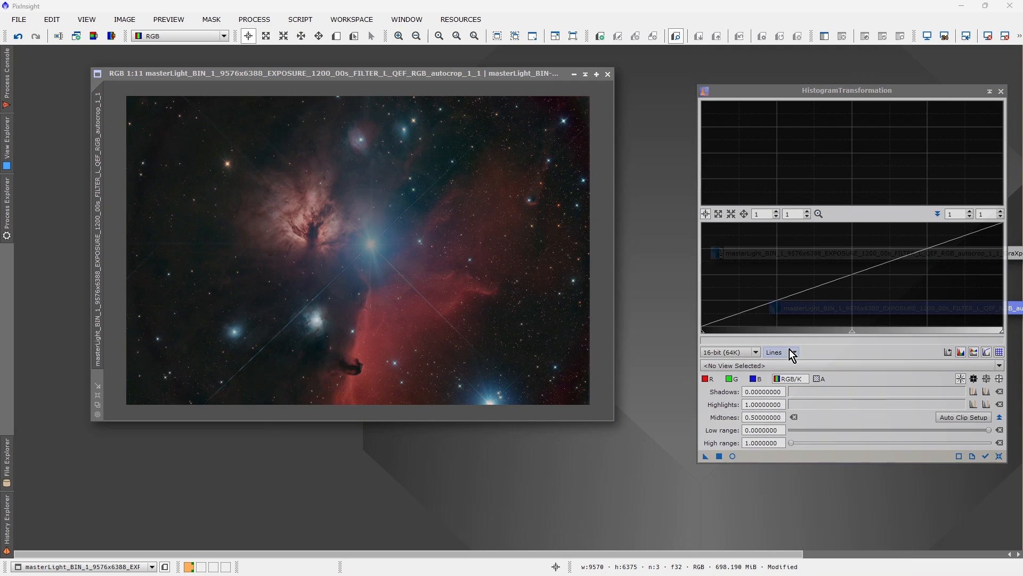
left_click(732, 456)
left_click_drag(852, 331, 807, 329)
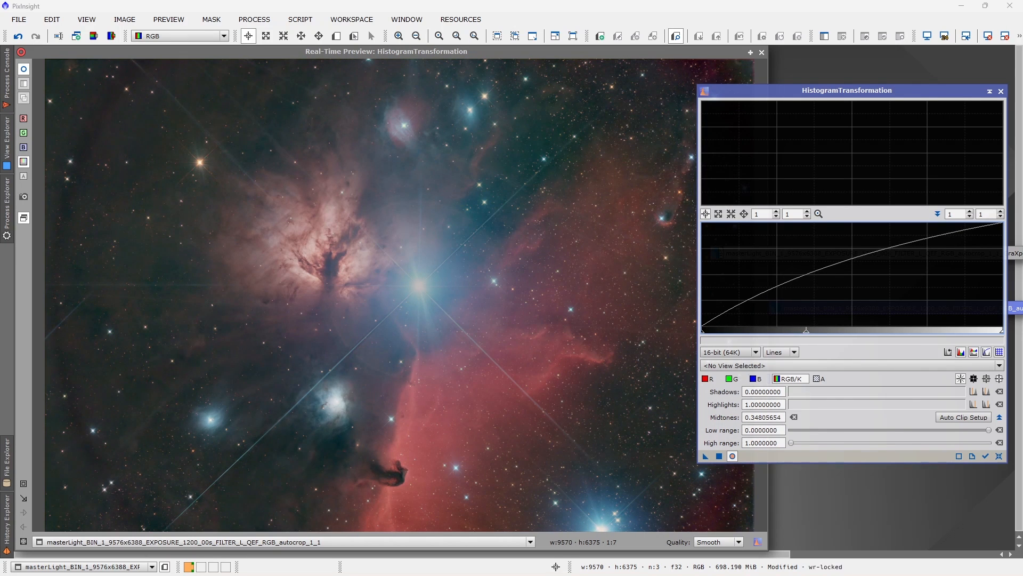
left_click(776, 364)
left_click(784, 385)
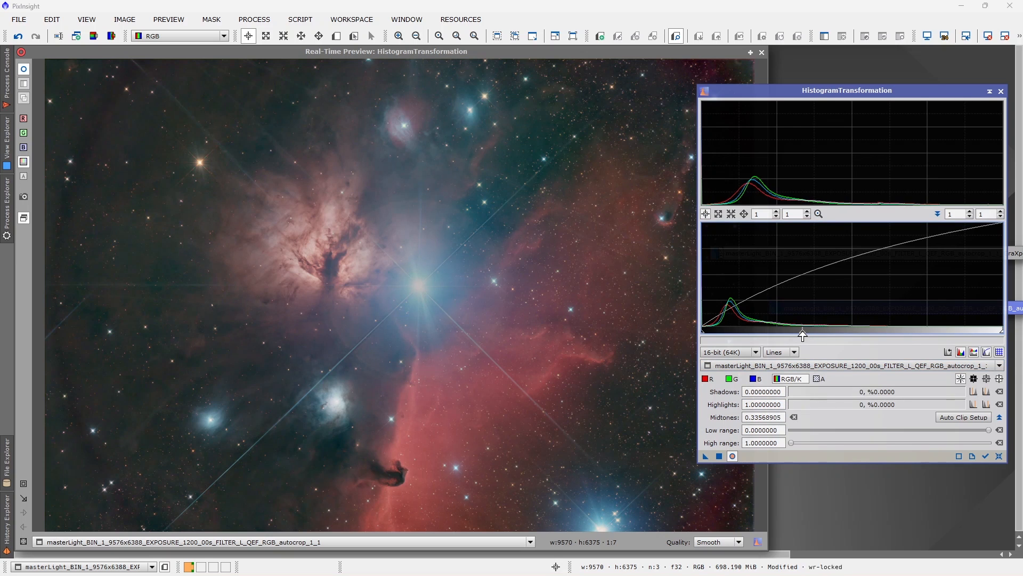
Set the midtones to about 0.334, apply the stretch to the Horsehead image, and close HistogramTransformation and the preview
left_click_drag(806, 331, 802, 331)
left_click(719, 456)
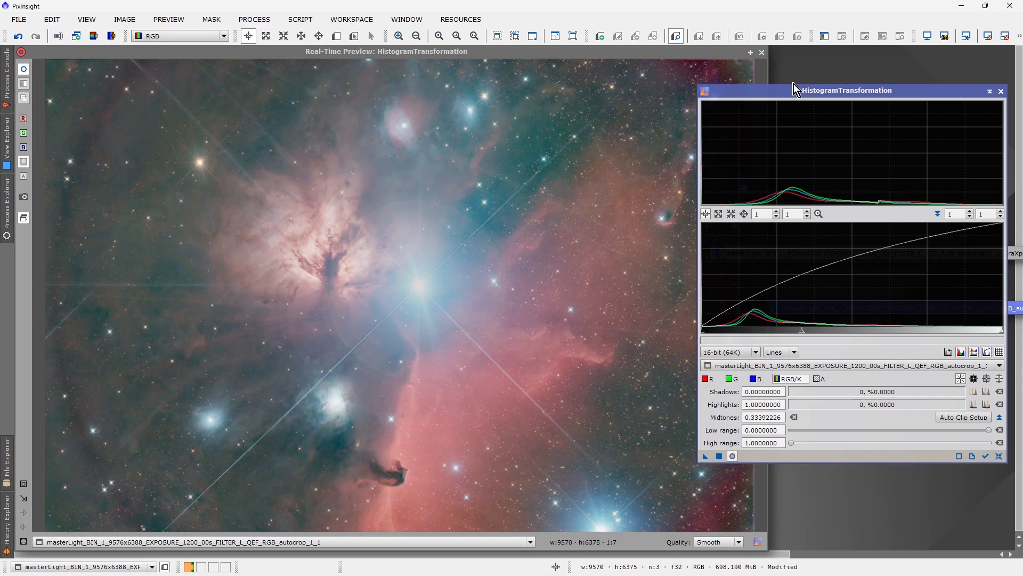
left_click(1001, 90)
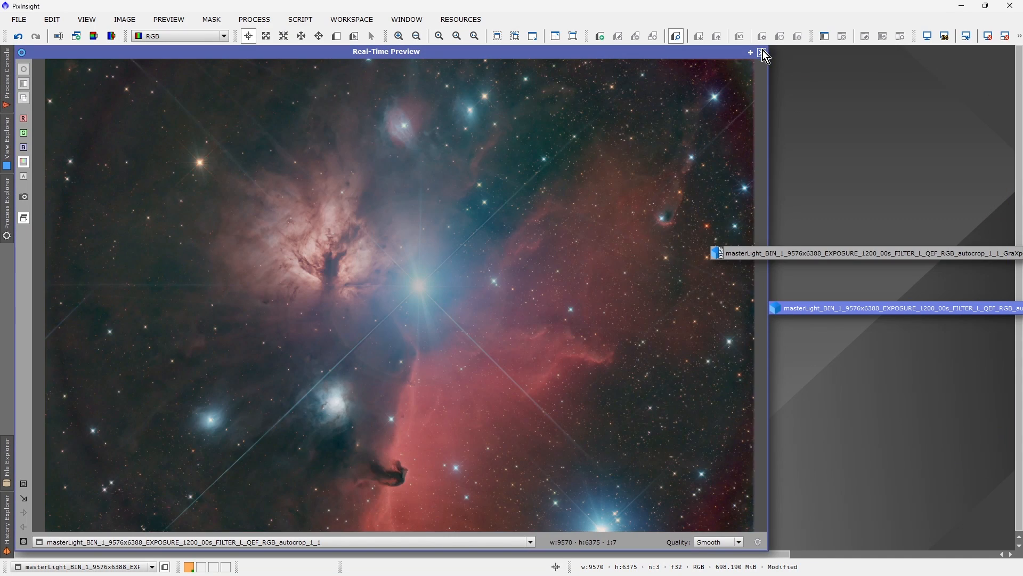
left_click(763, 51)
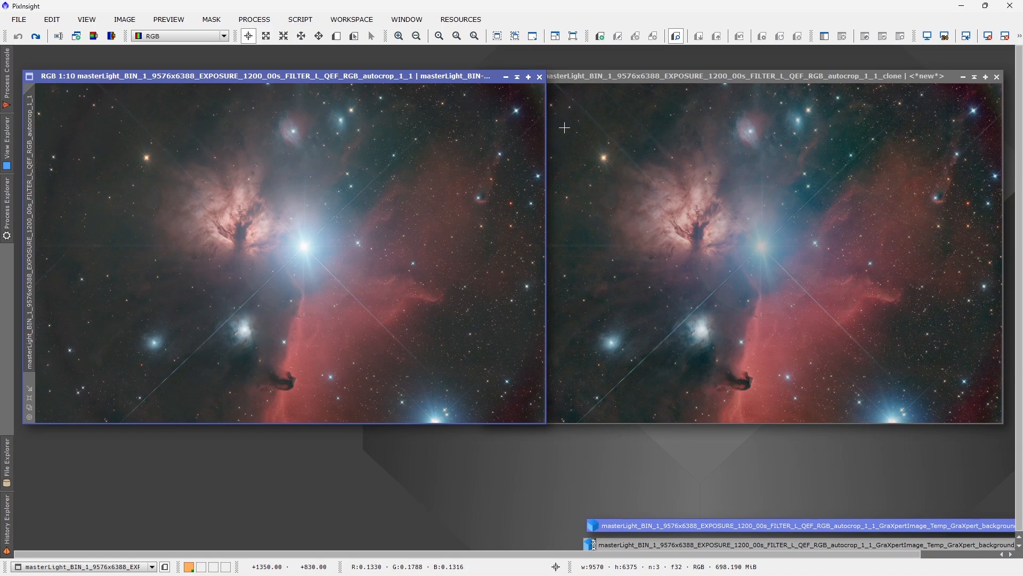
Bring the cloned Horsehead image forward for comparison and look up the software update and repository options
left_click(601, 82)
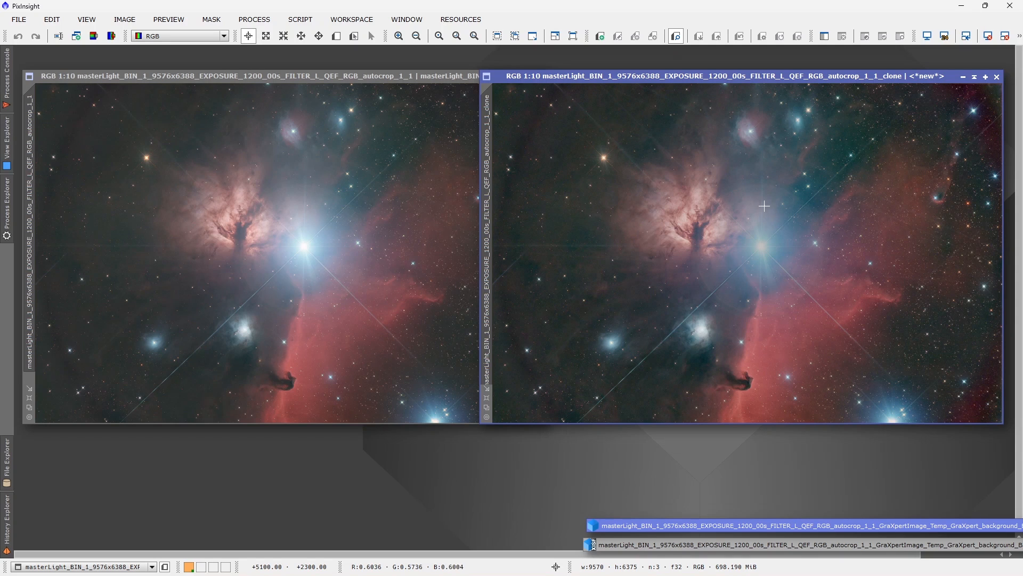
left_click(408, 22)
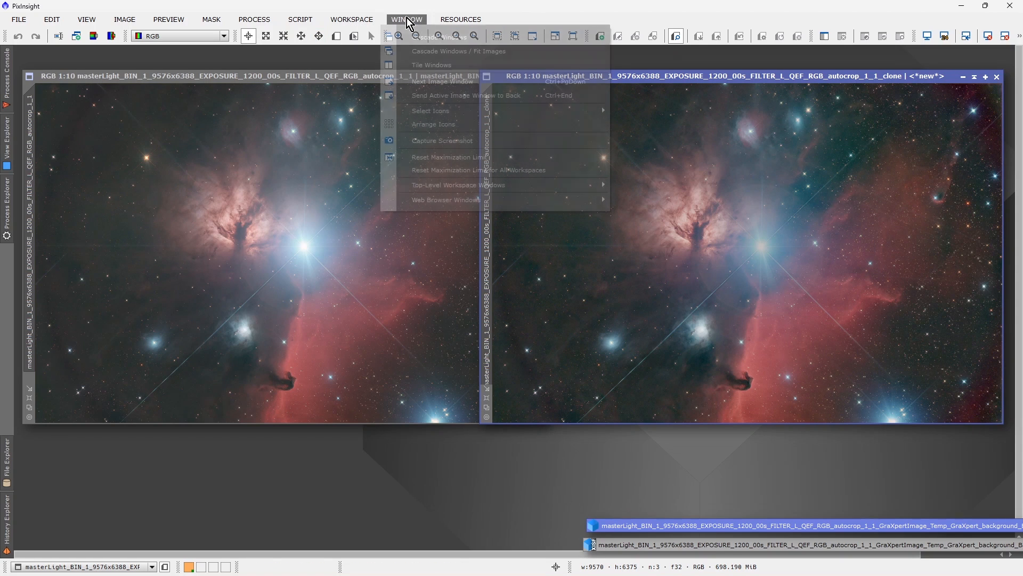
mouse_move(461, 20)
mouse_move(504, 87)
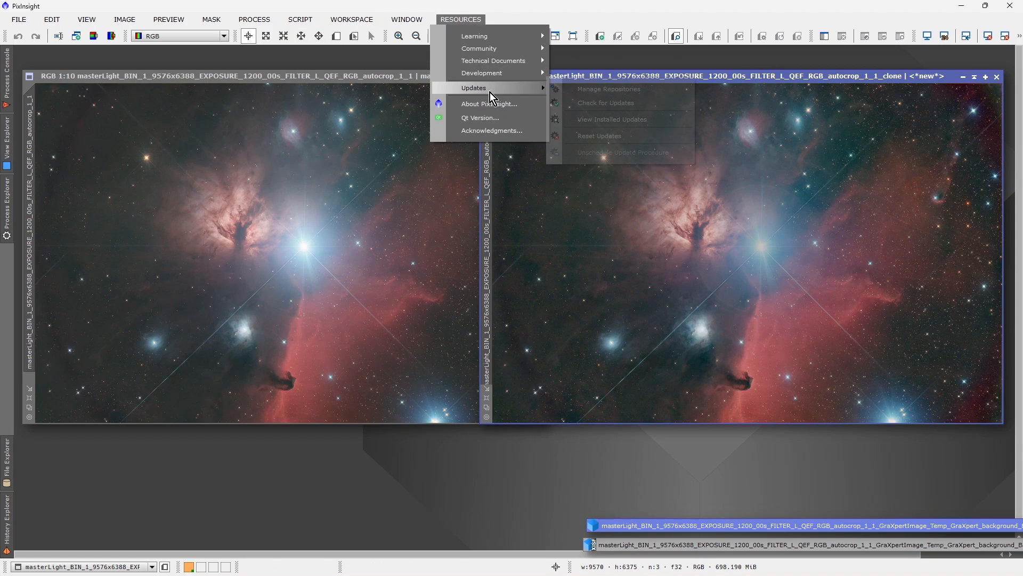
left_click(635, 445)
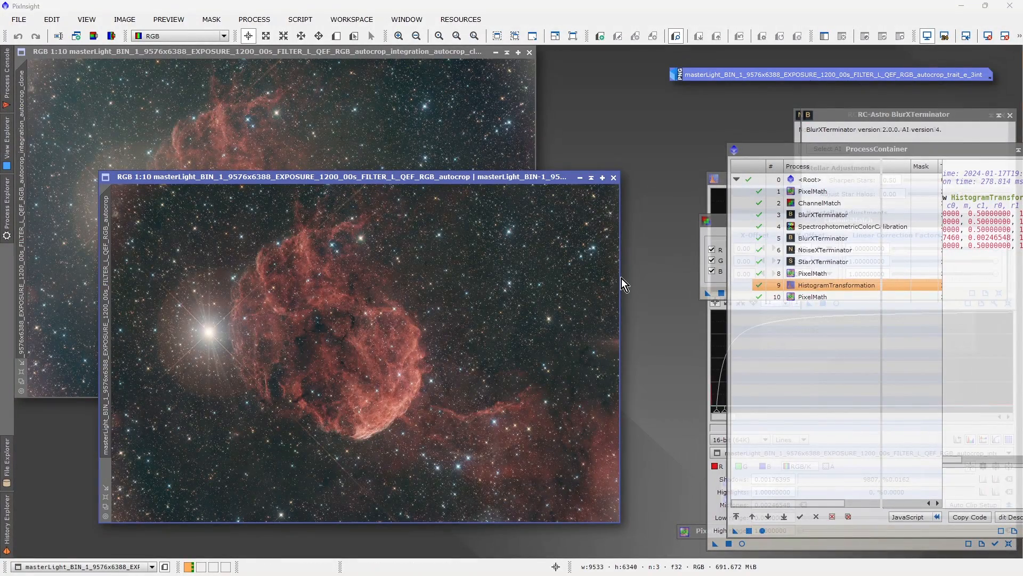
Compare the two IC 443 images and examine the starfield beside the nebula closely in the integration_autocrop_clone version
left_click(395, 106)
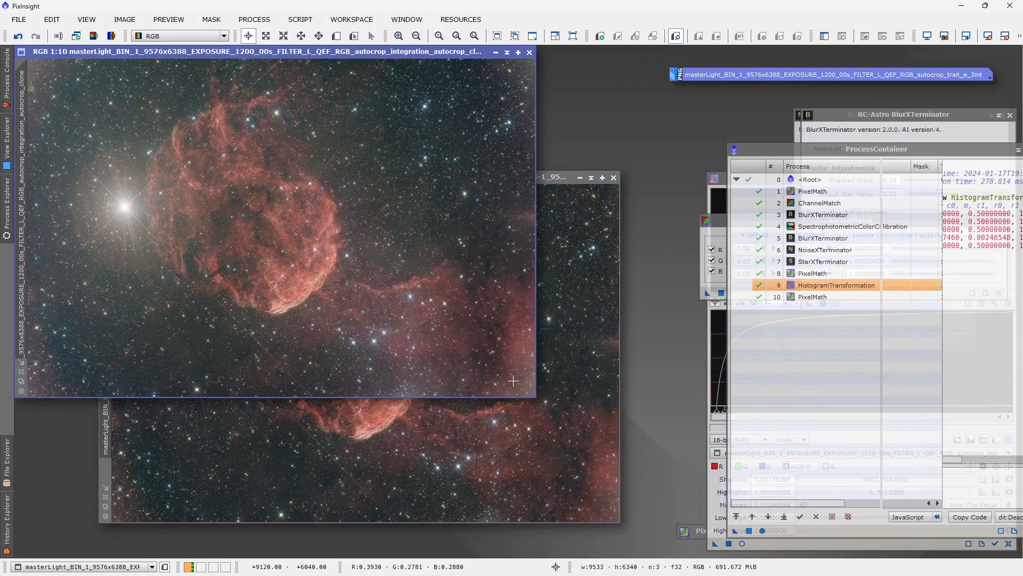
left_click(205, 402)
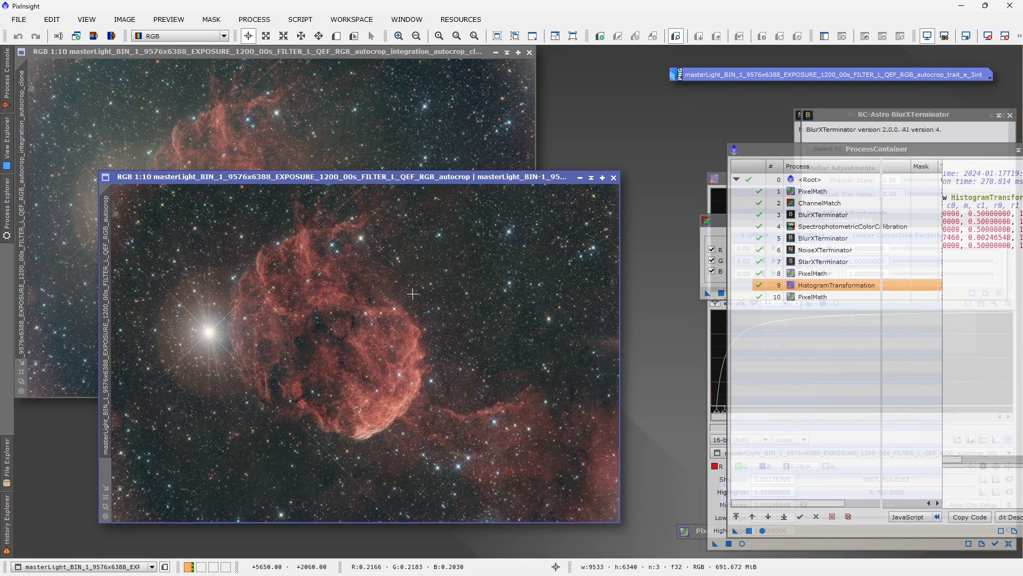
left_click(421, 128)
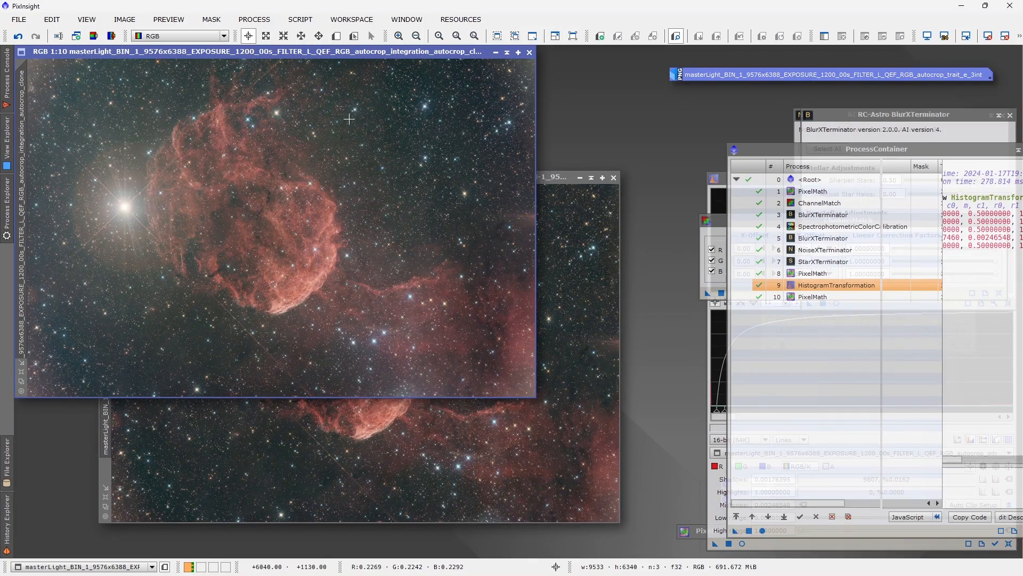
scroll(368, 205, "up", 8)
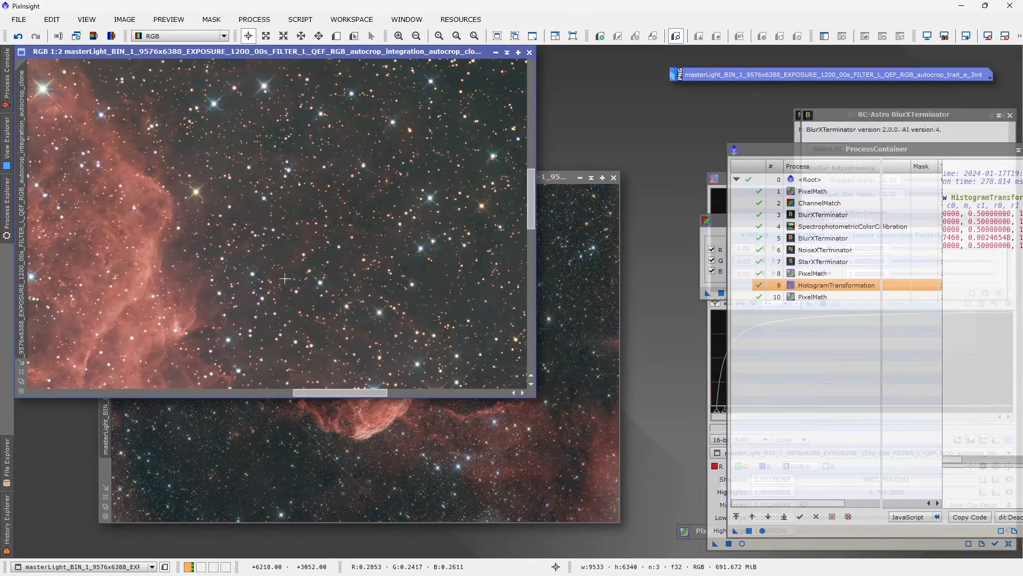
scroll(389, 234, "down", 4)
scroll(390, 234, "down", 3)
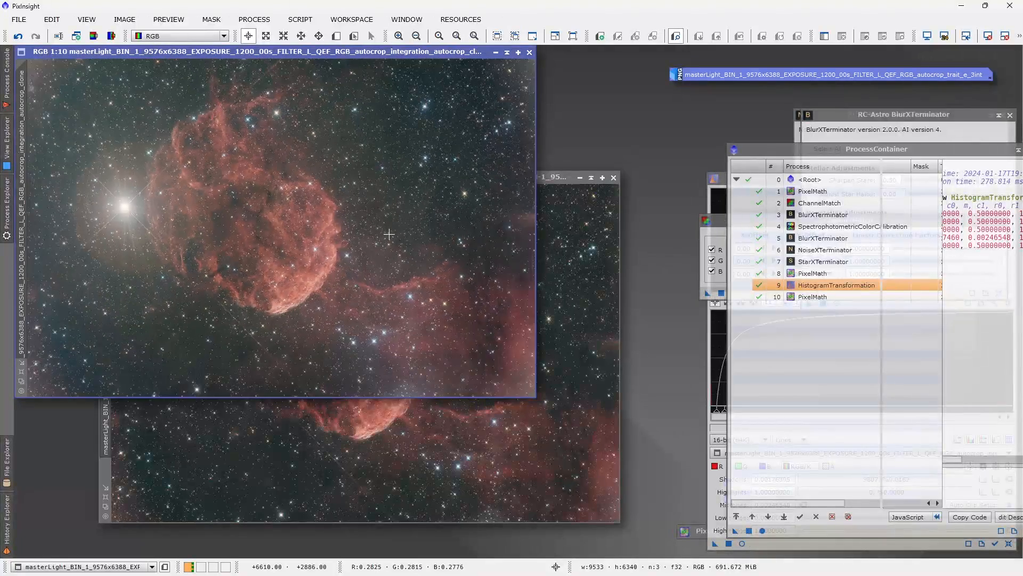
Examine the same starfield in the other IC 443 autocrop image and alternate between both versions to compare their backgrounds
left_click(424, 428)
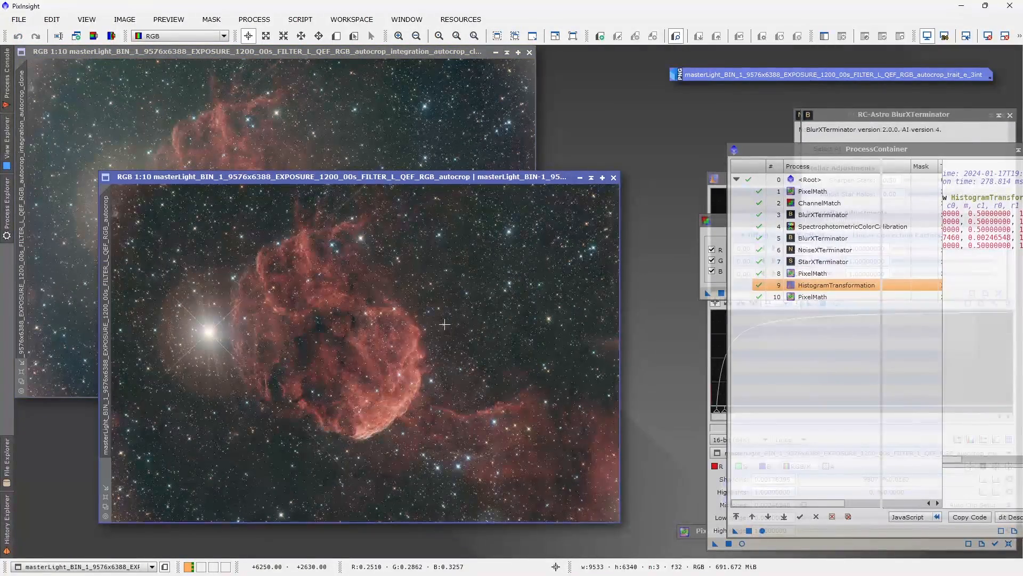
scroll(445, 324, "up", 2)
scroll(445, 323, "up", 4)
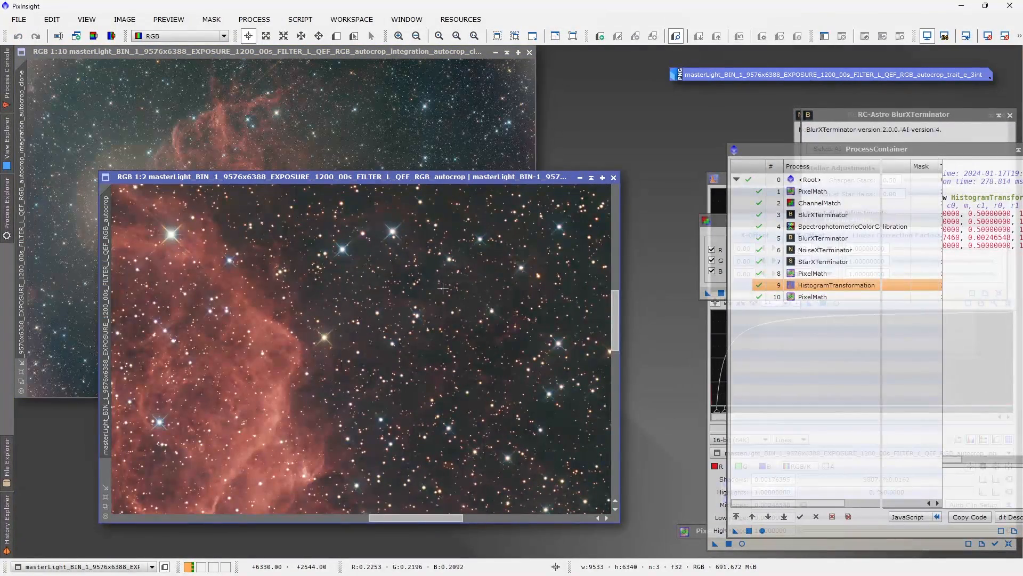
scroll(384, 362, "down", 6)
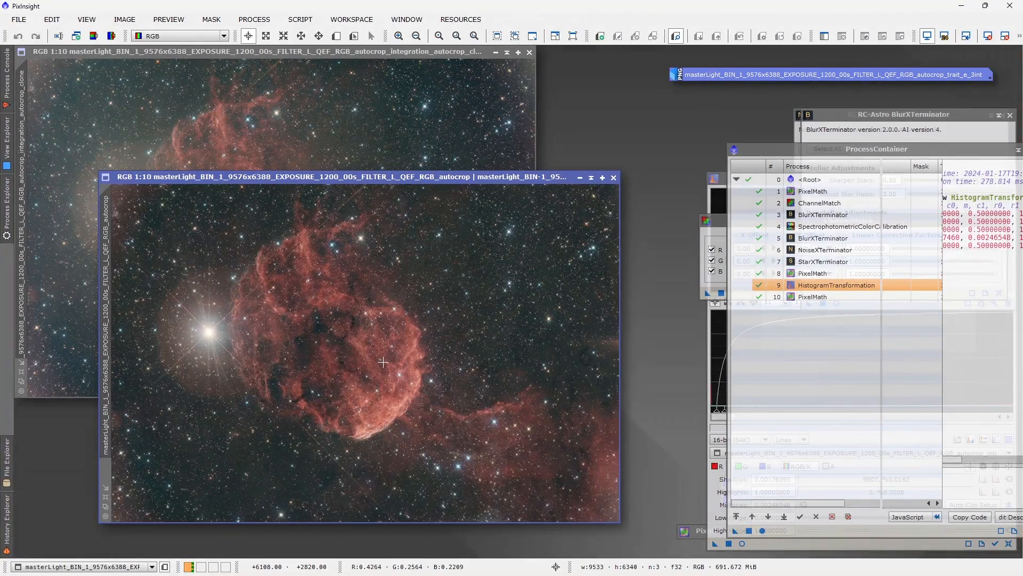
left_click(465, 153)
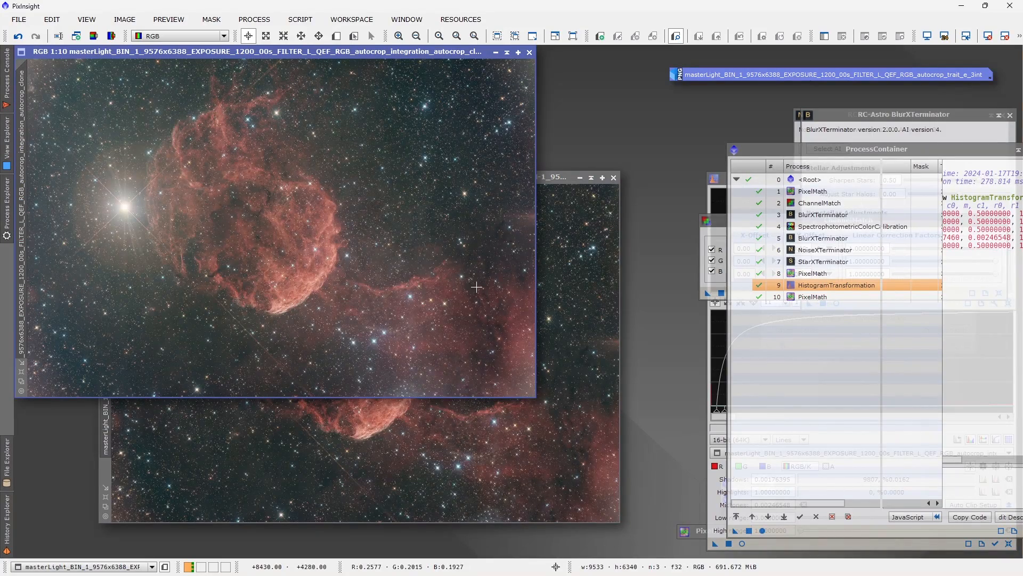
left_click(574, 423)
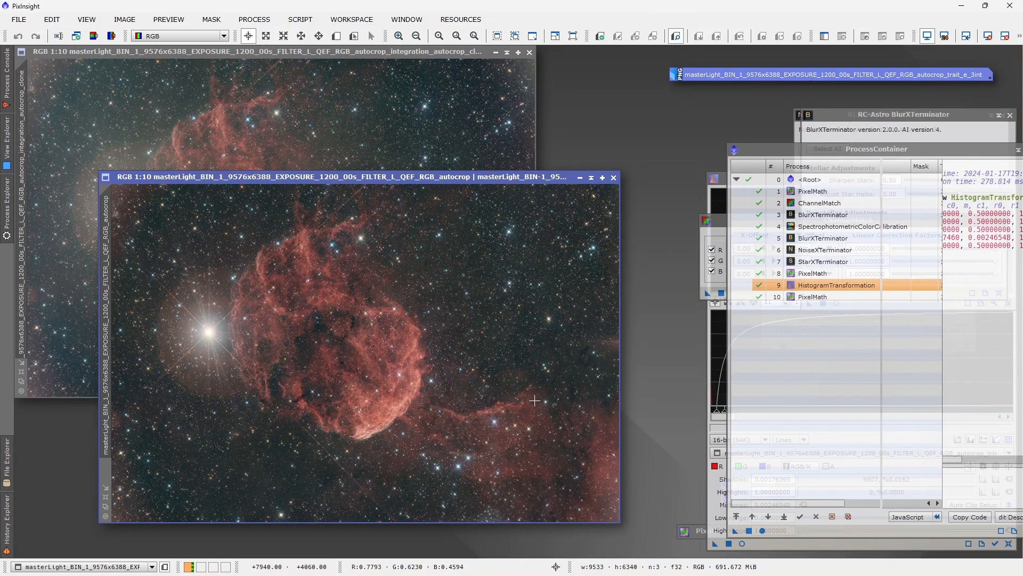
left_click(417, 138)
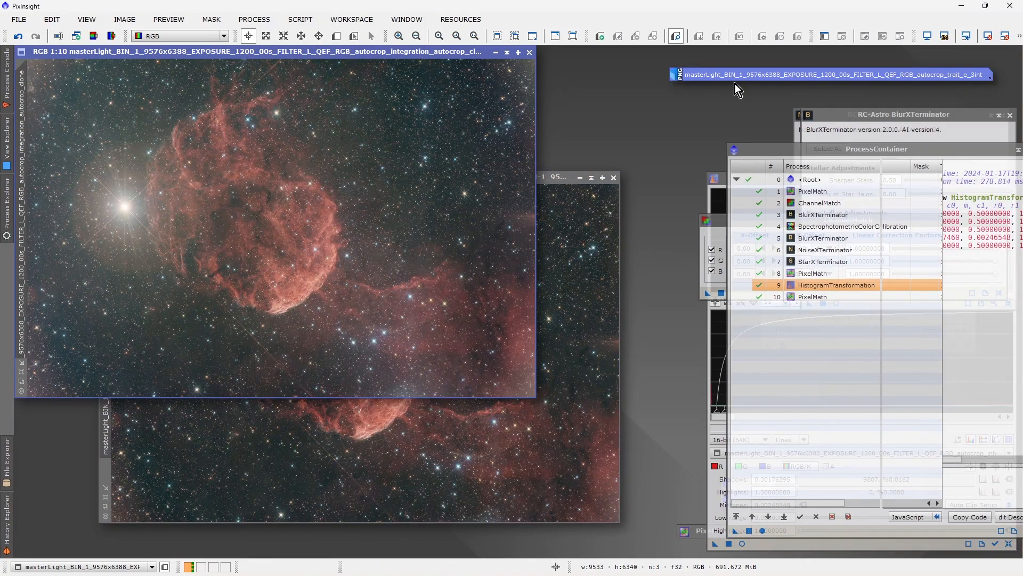
Restore the minimized autocrop_trait_e_3int image, move it over the other two, and inspect its bright star and upper background up close
double_click(760, 71)
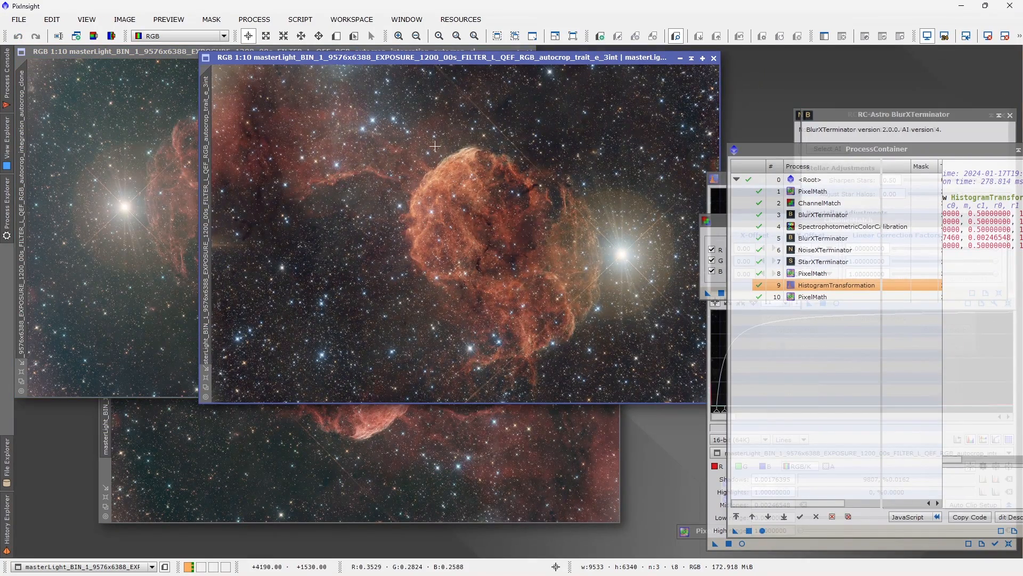
left_click_drag(545, 57, 438, 75)
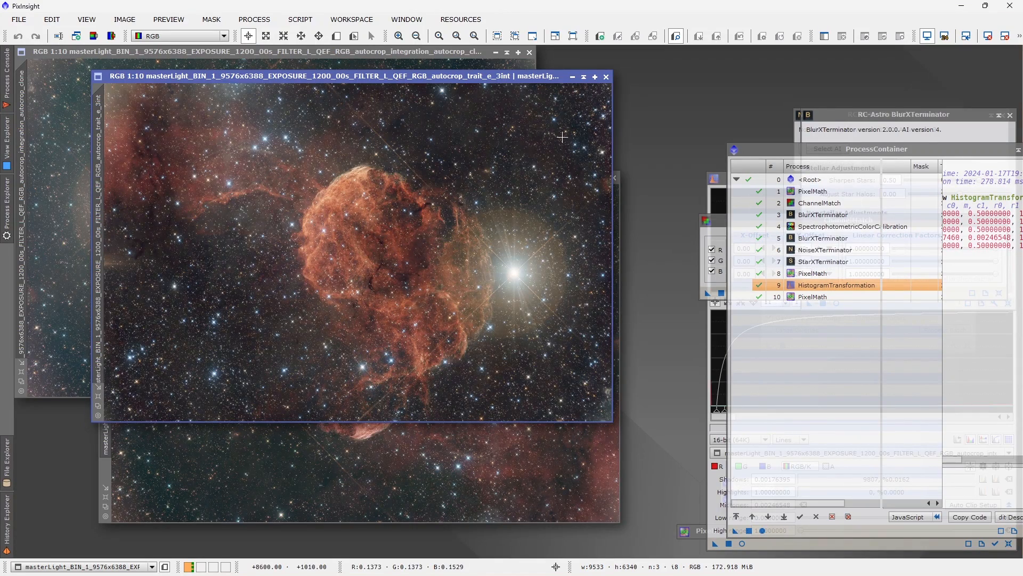
scroll(510, 269, "up", 5)
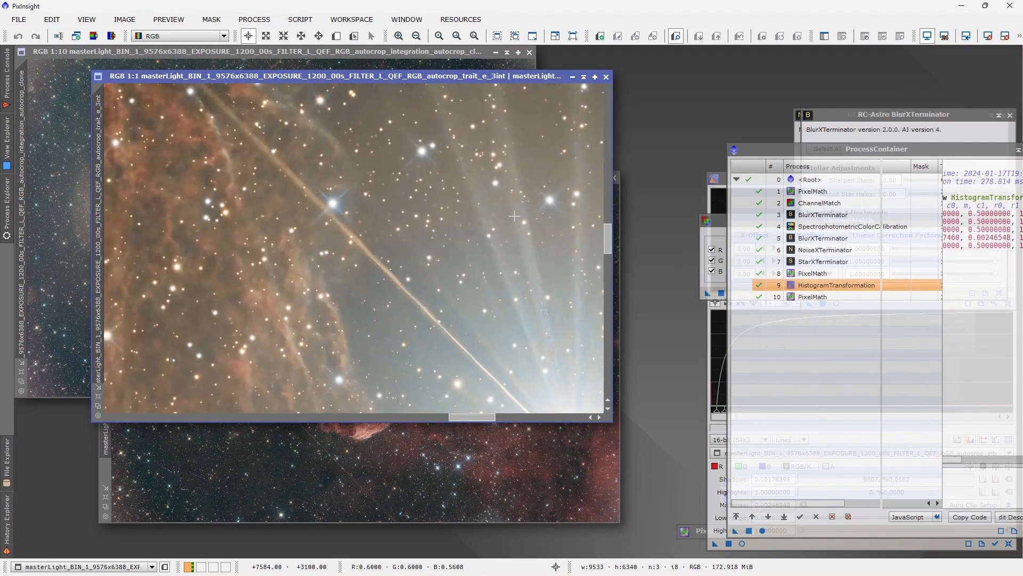
left_click_drag(607, 238, 612, 107)
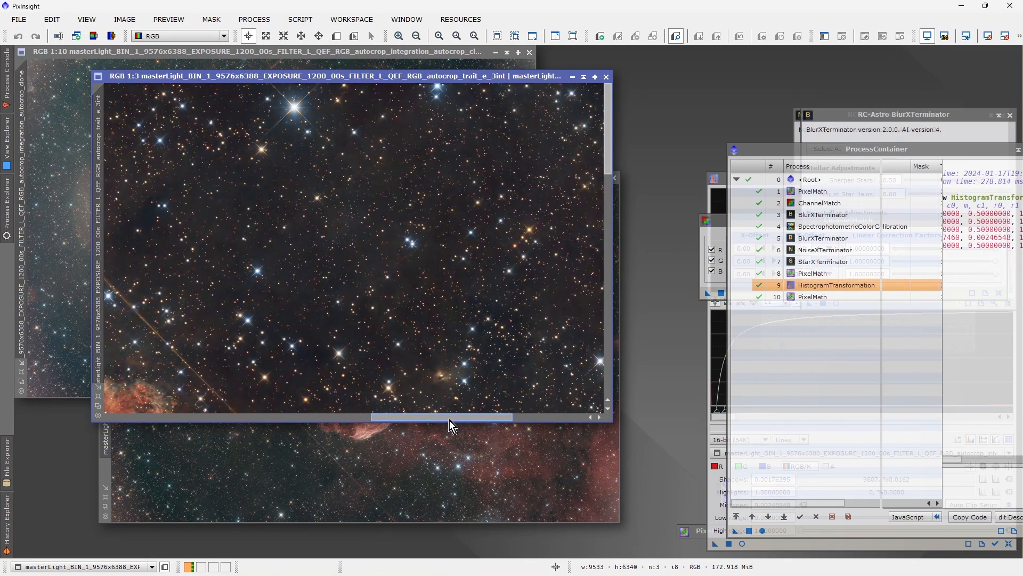
left_click_drag(452, 418, 254, 420)
Inspect the starfield beside the nebula down to the lower edge of the trait_e_3int image, ending on a wider view
left_click(610, 204)
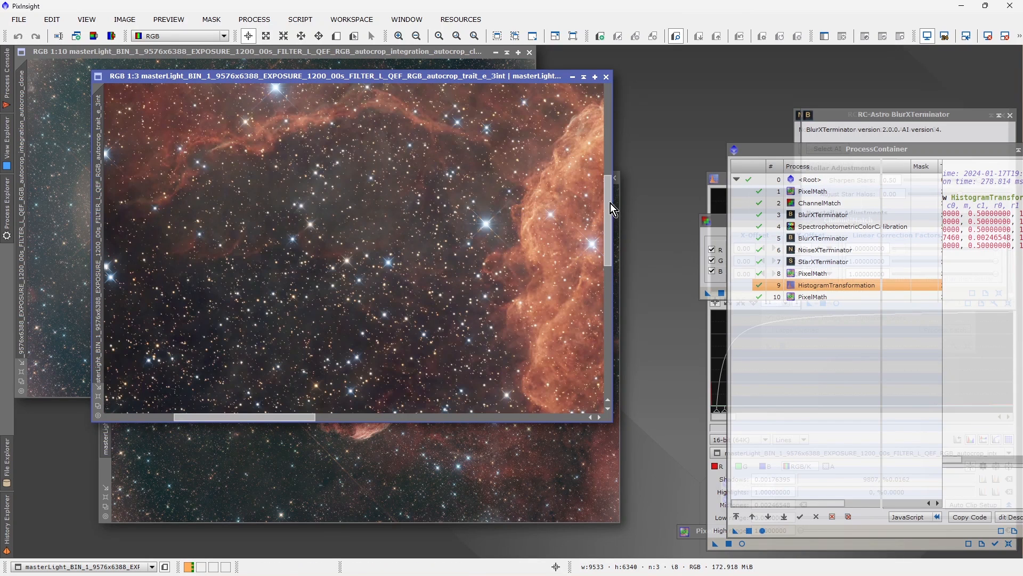
left_click_drag(610, 209, 601, 274)
left_click_drag(602, 292, 608, 369)
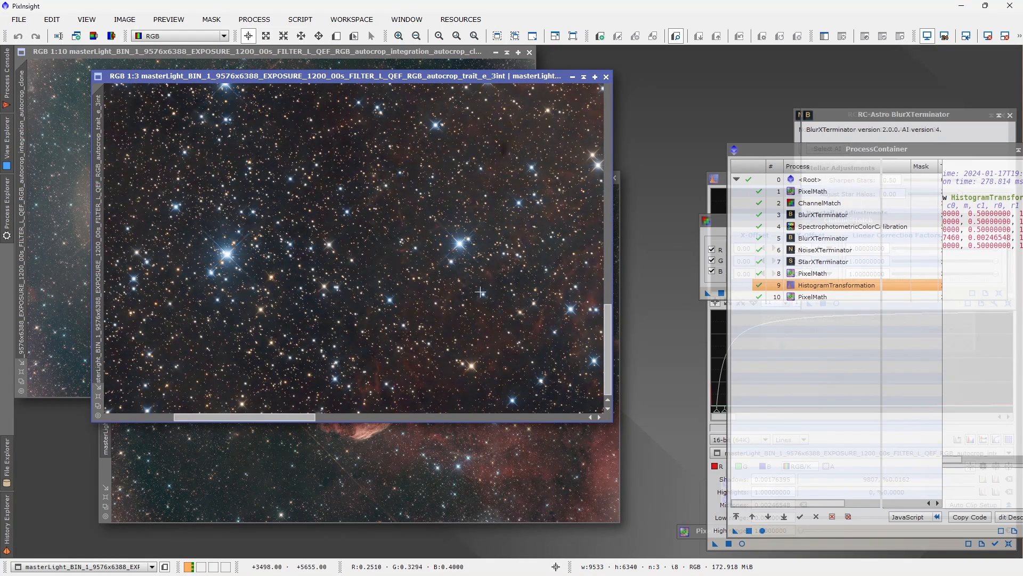
left_click(607, 256)
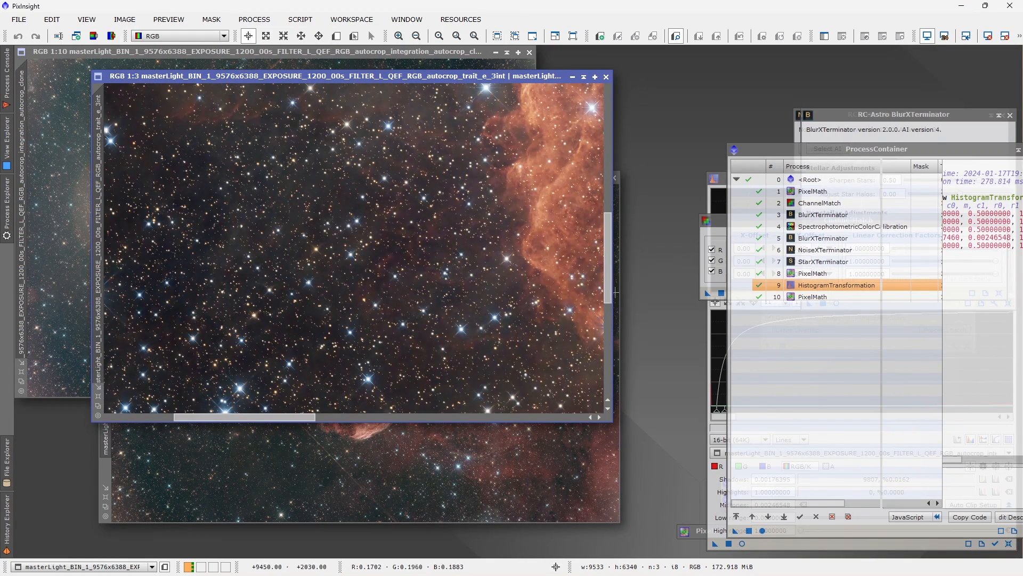
left_click_drag(610, 286, 611, 398)
scroll(351, 300, "down", 3)
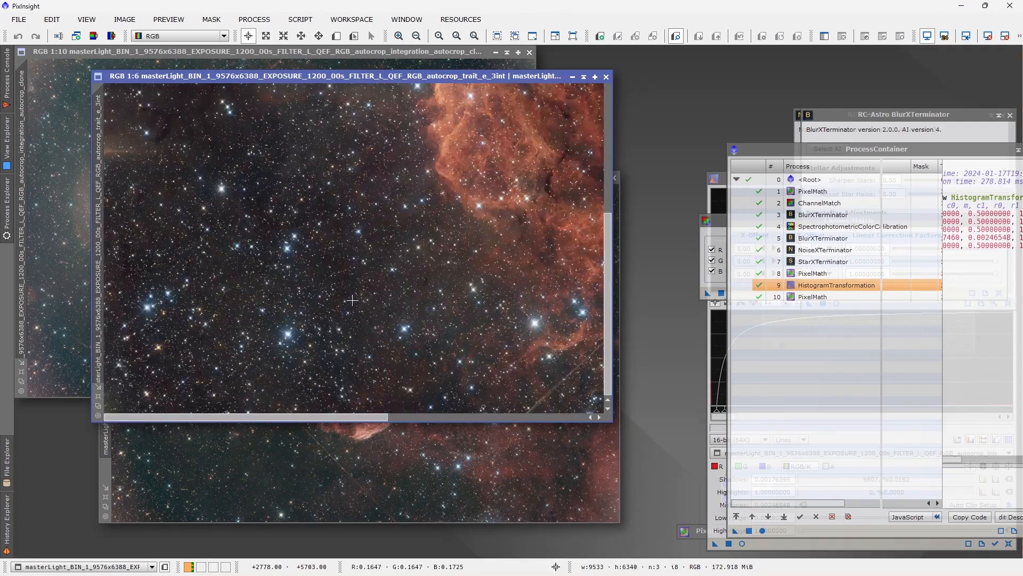
scroll(352, 300, "down", 4)
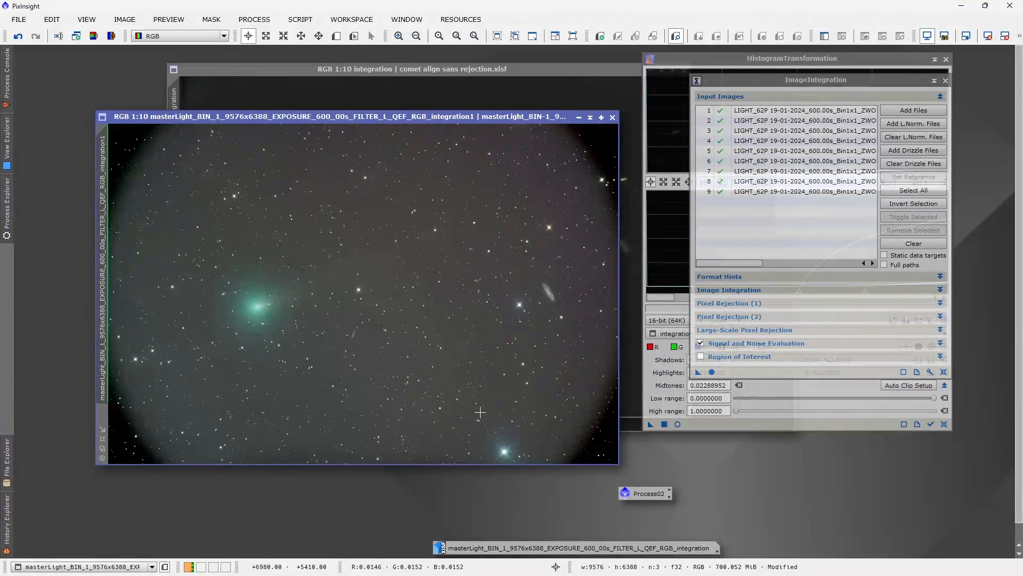
Run the GraXpert script on the comet image RGB_integration1 to remove its gradient and generate a background model
left_click(254, 19)
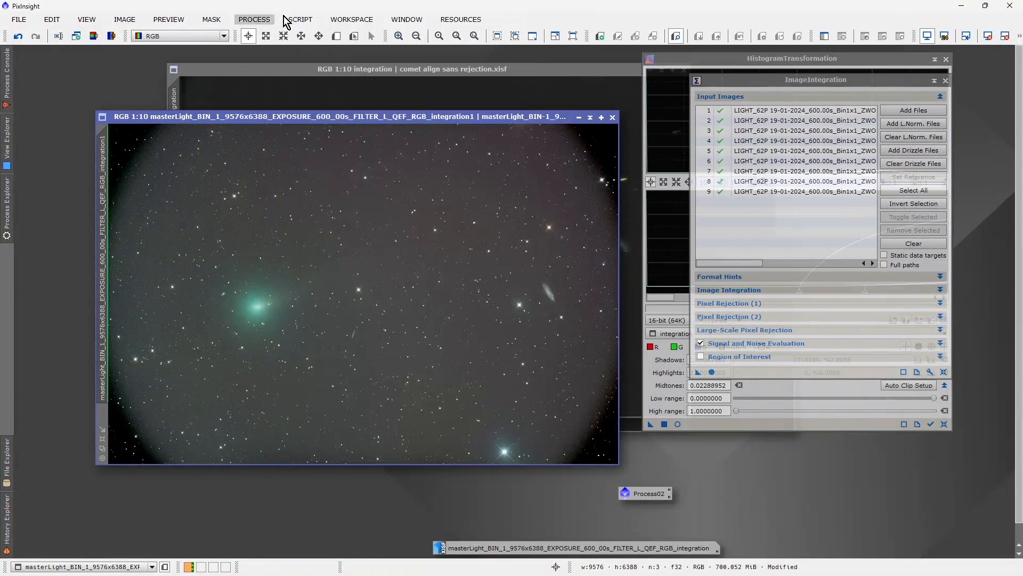
left_click(300, 19)
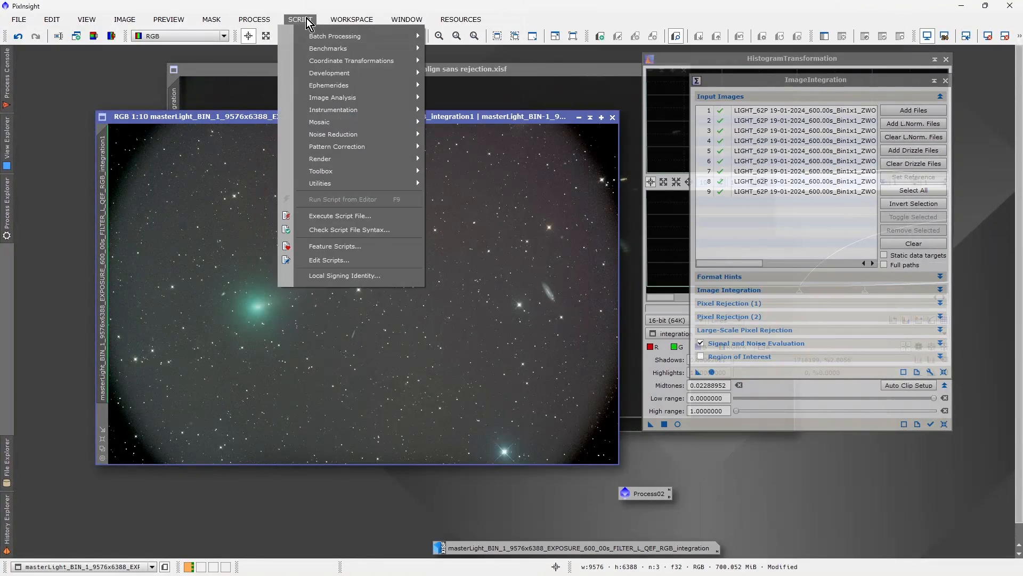
mouse_move(349, 179)
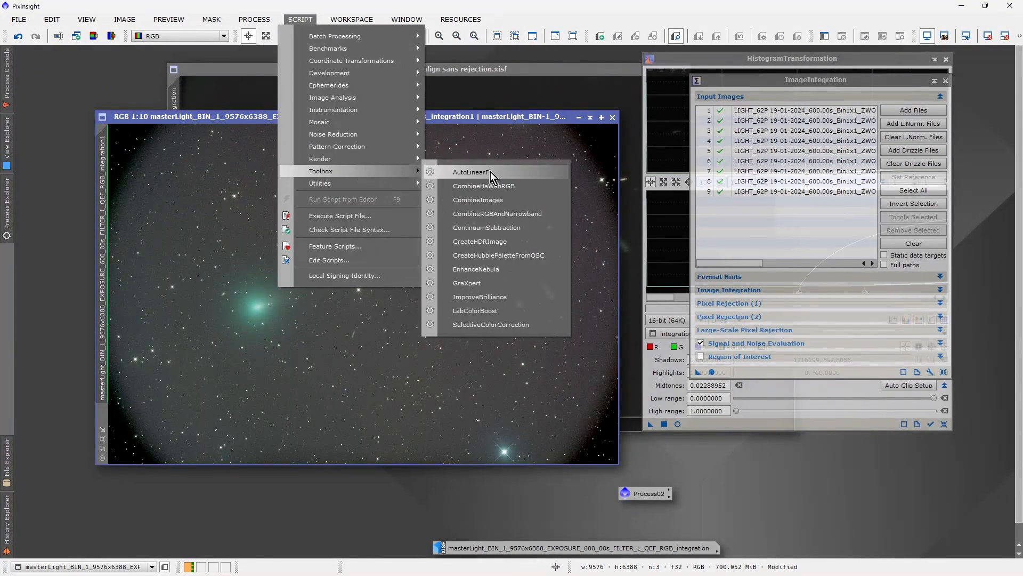
left_click(461, 279)
left_click(554, 282)
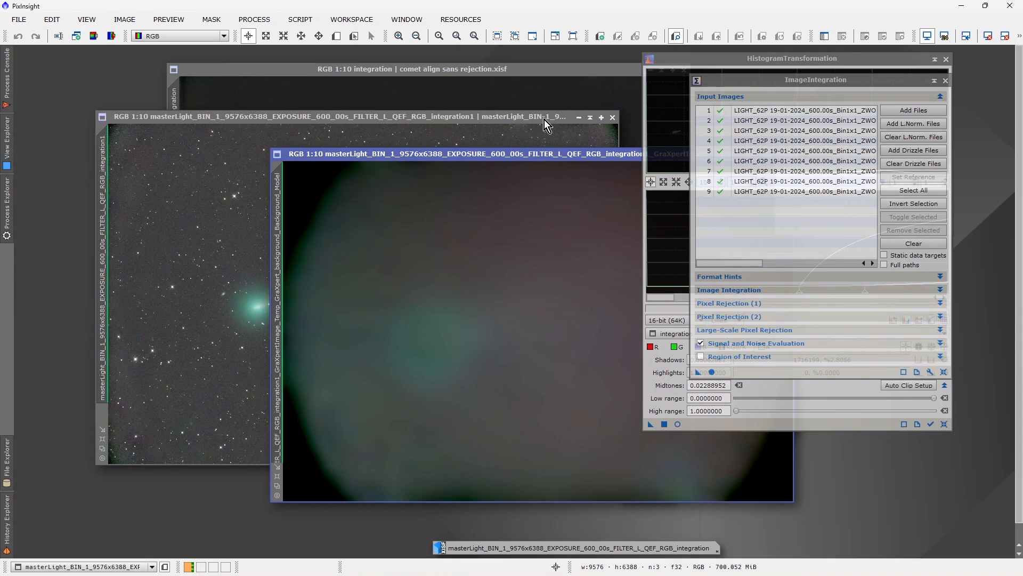
Start DynamicBackgroundExtraction on the comet image RGB_integration1, set the default sample radius to 200, and place four background samples, one towards each corner
left_click(544, 119)
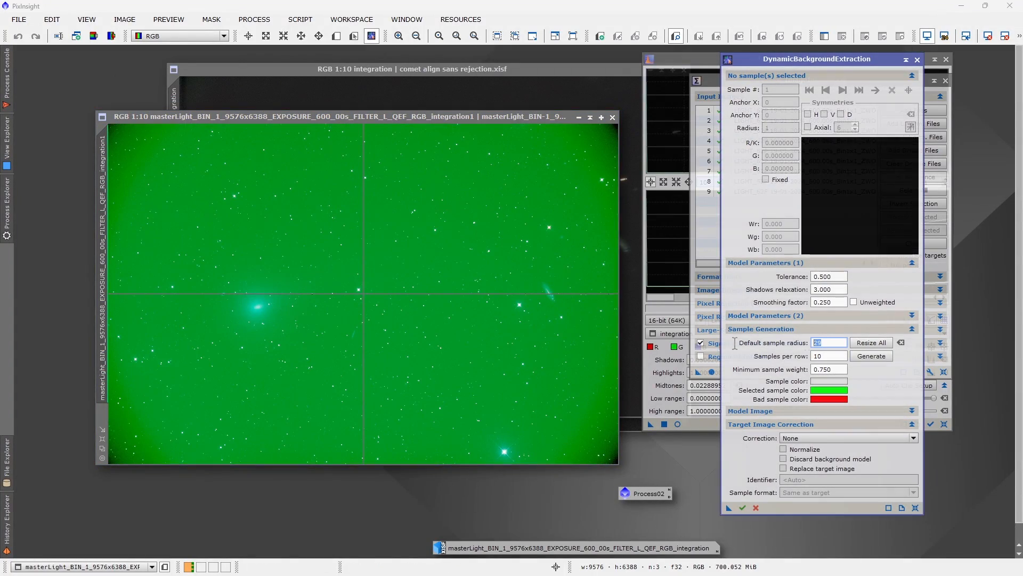
type("200")
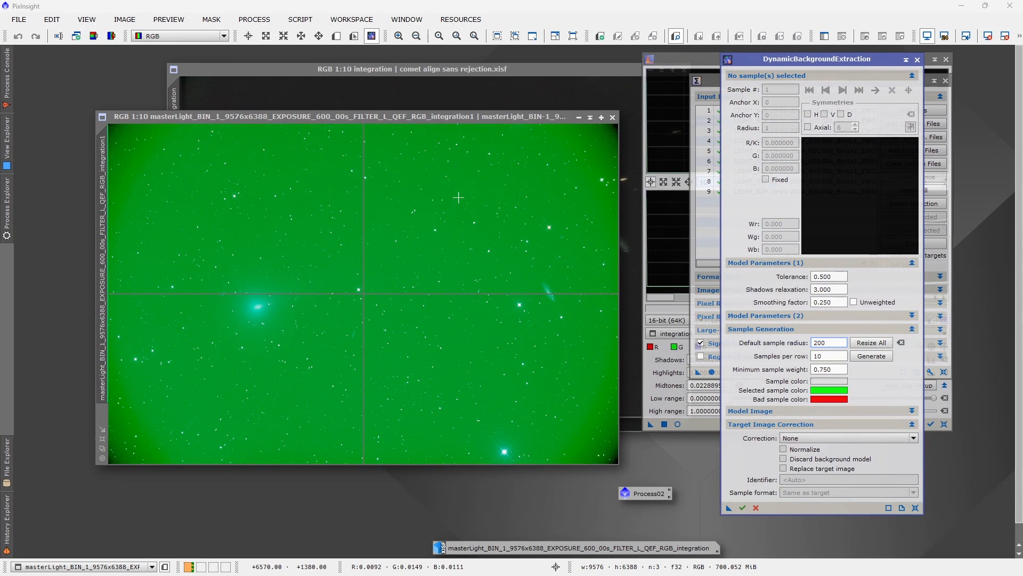
left_click(523, 182)
left_click(526, 400)
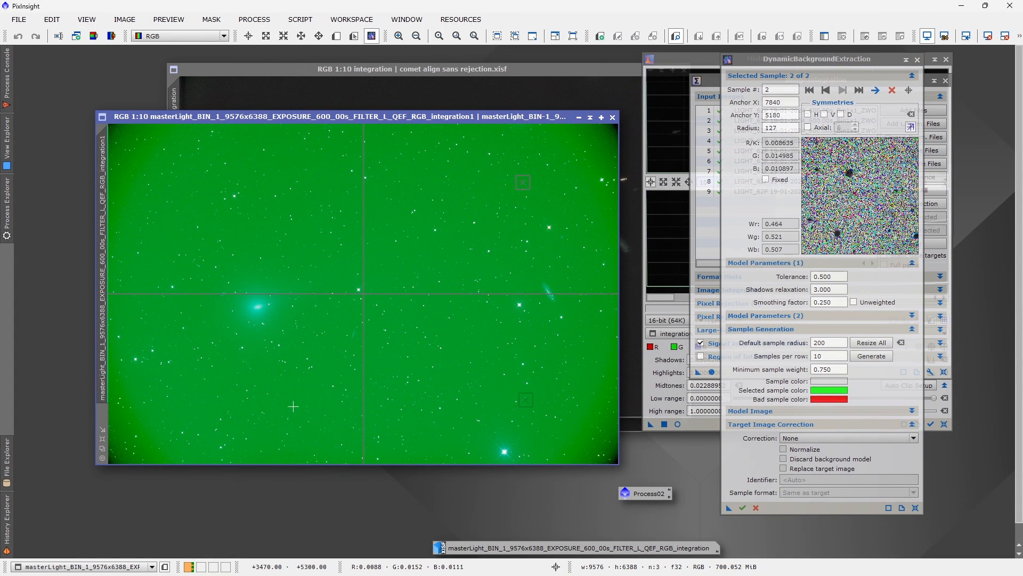
left_click(203, 404)
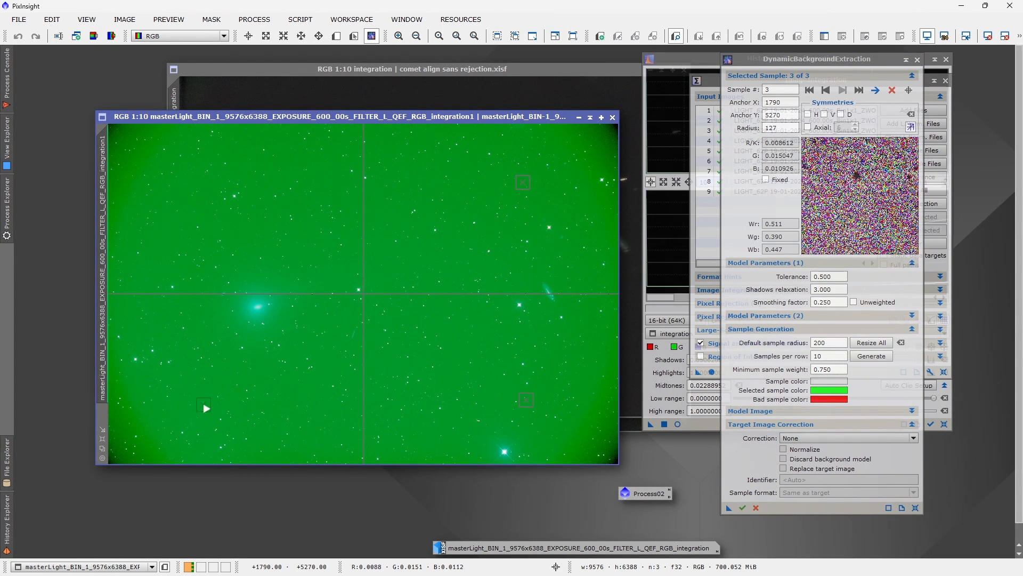
left_click(203, 196)
Set the background correction to Subtraction, apply the extraction so it replaces the target comet image, and close DynamicBackgroundExtraction
left_click(815, 439)
left_click(817, 455)
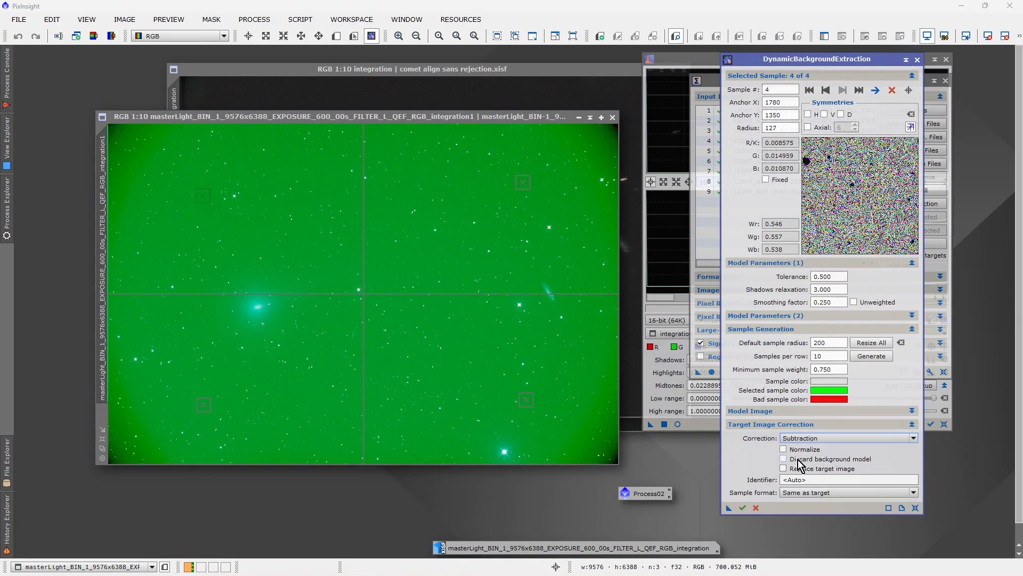
left_click(743, 507)
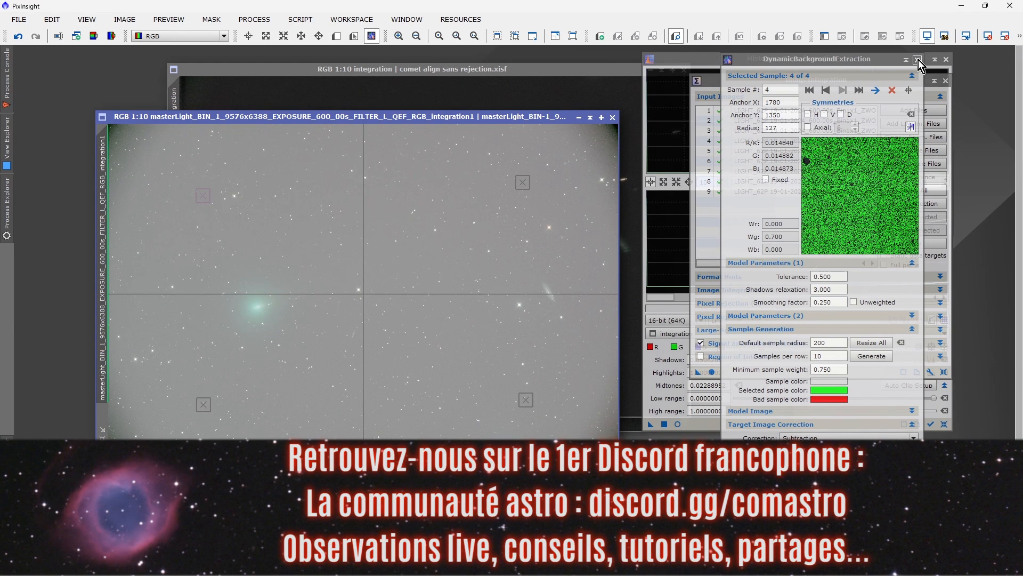
left_click(918, 60)
left_click(533, 312)
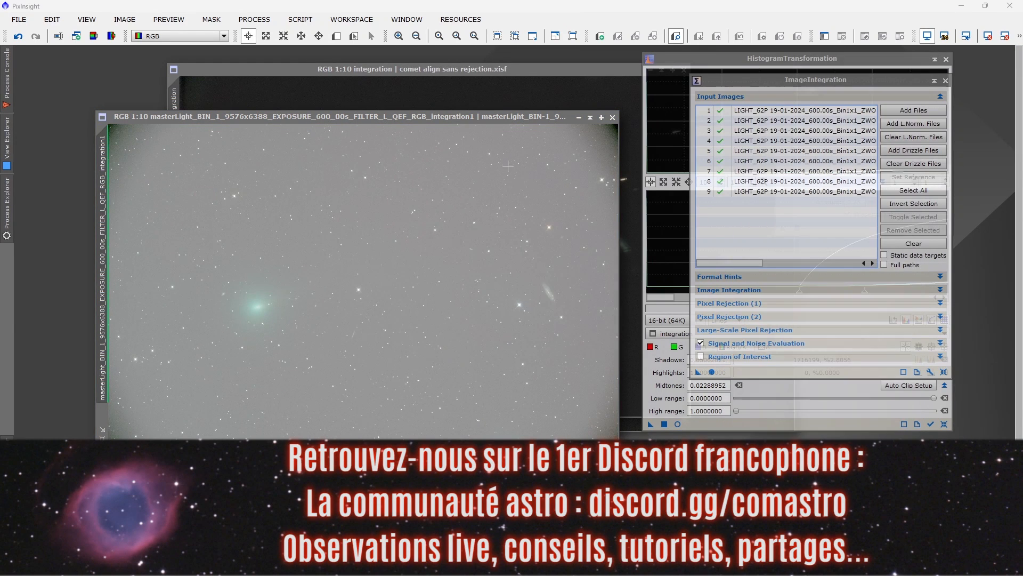